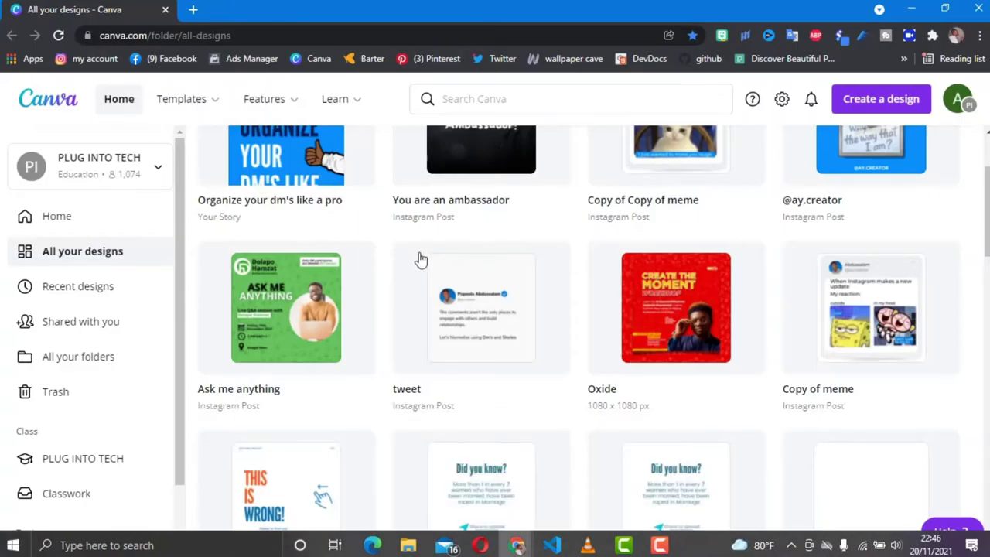
Scroll back to the top of Canva's All your designs page to see the saved design thumbnails.
{"action": "scroll", "coordinate": [420, 259], "scroll_direction": "up", "scroll_amount": 3}
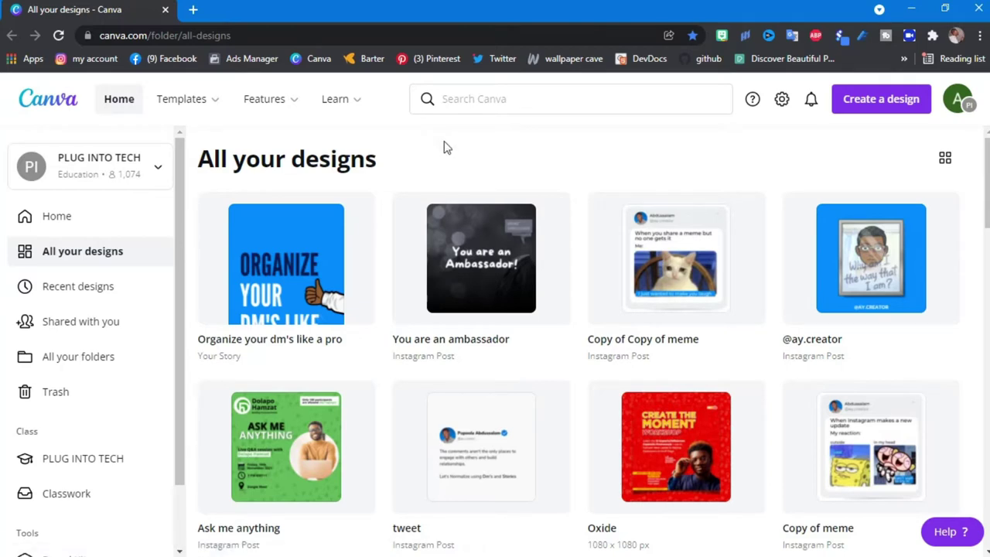
Create a blank Instagram Post design by searching 'inst' in Create a design.
{"action": "left_click", "coordinate": [897, 108]}
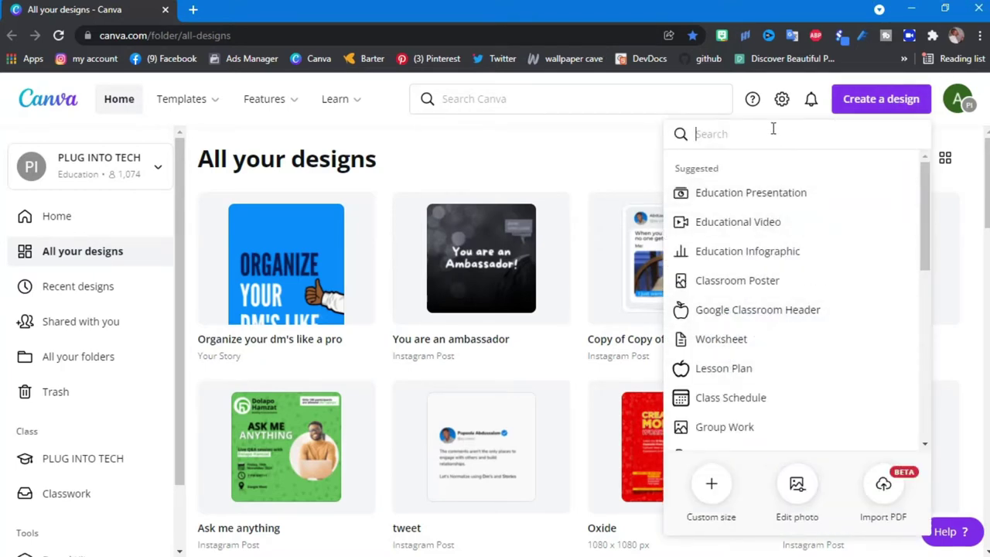
{"action": "type", "text": "inst"}
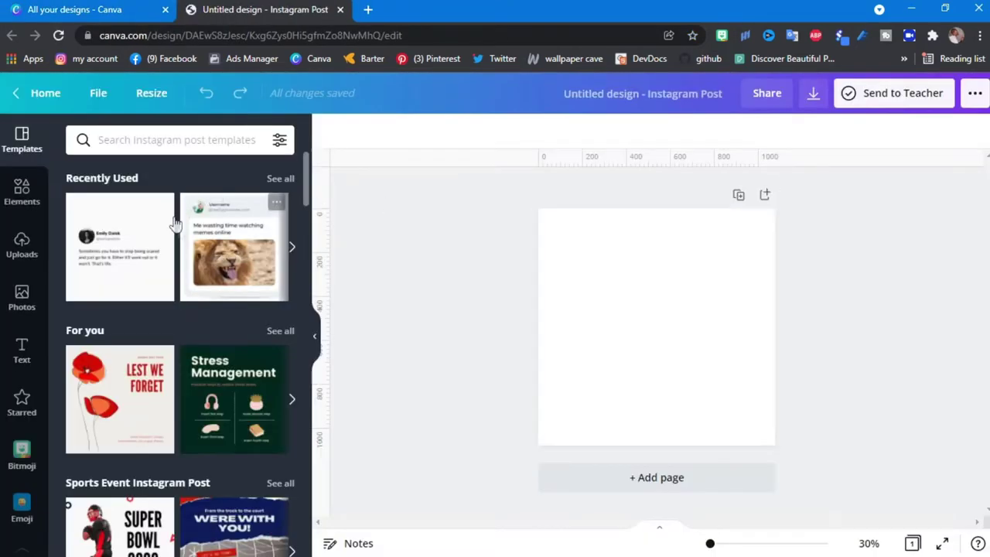
{"action": "scroll", "coordinate": [295, 416], "scroll_direction": "down", "scroll_amount": 2}
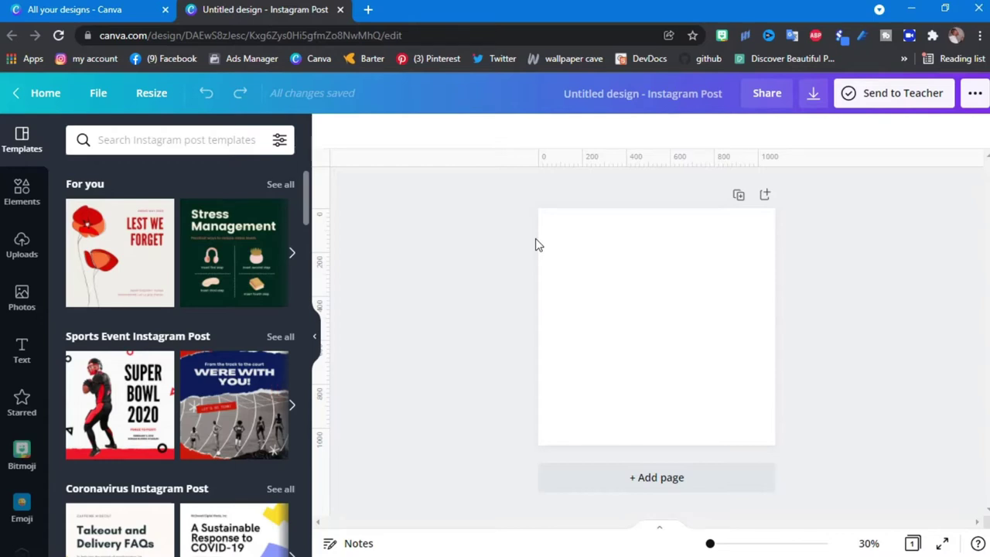
Fill the blank page's background with the searched blue 0090ff.
{"action": "left_click", "coordinate": [21, 191]}
{"action": "left_click", "coordinate": [661, 334]}
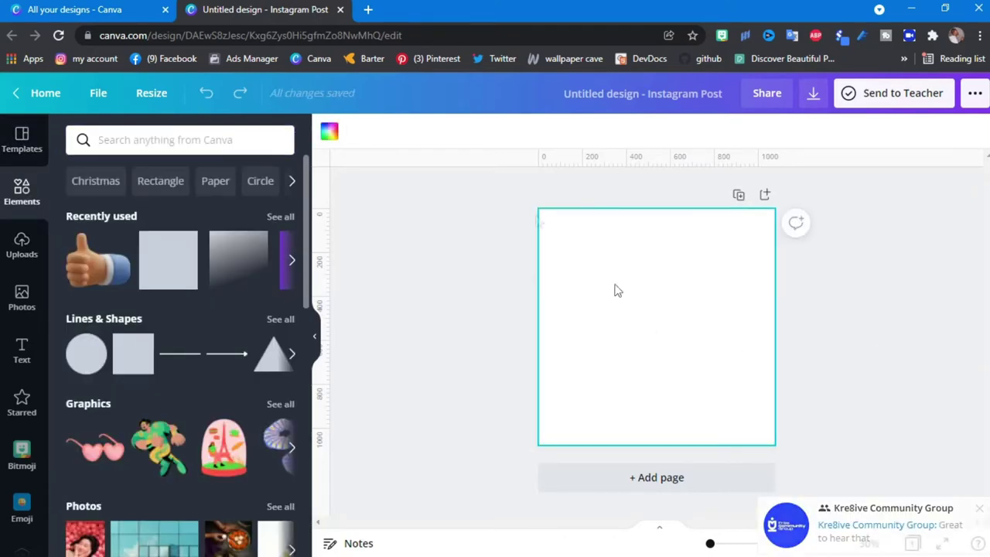
{"action": "left_click", "coordinate": [329, 132]}
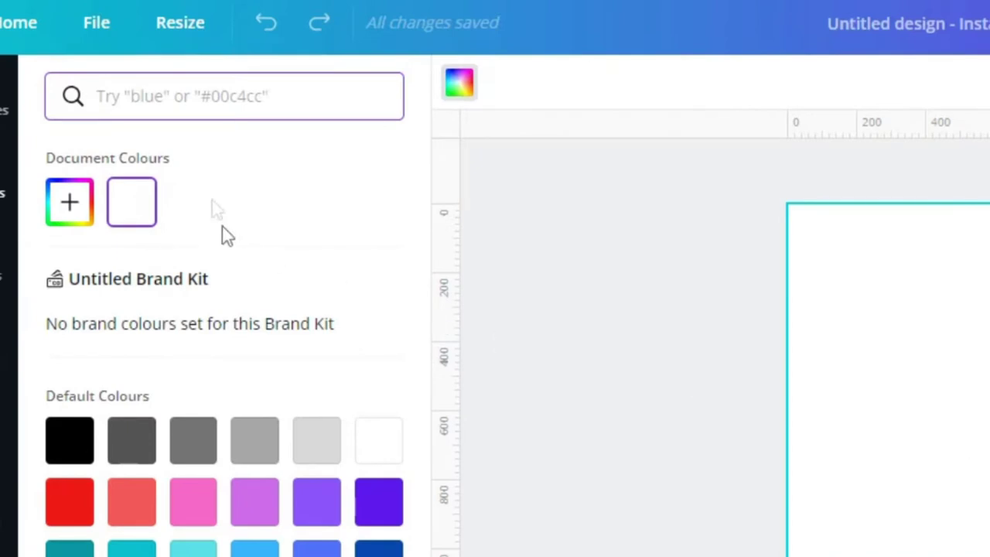
{"action": "left_click", "coordinate": [226, 96]}
{"action": "type", "text": "0"}
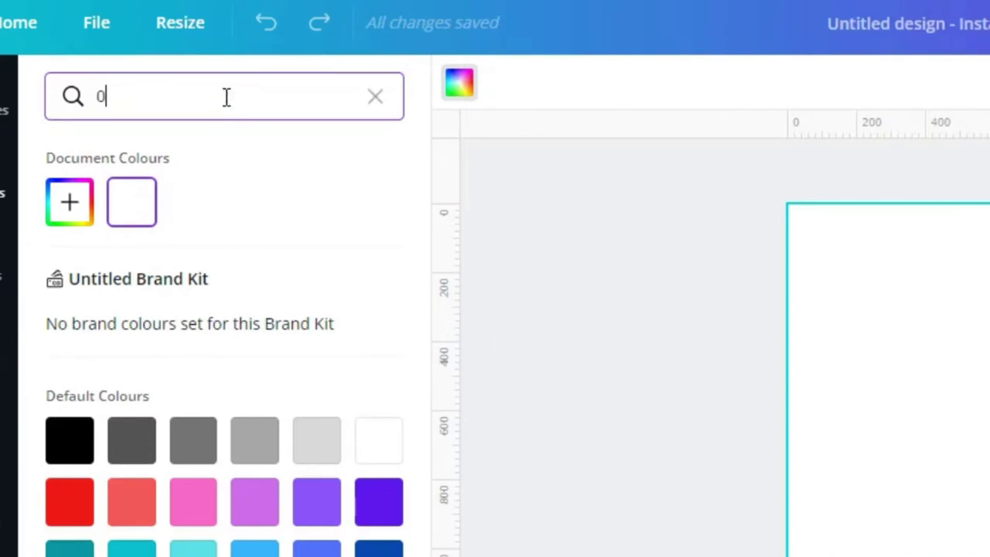
{"action": "type", "text": "090ff"}
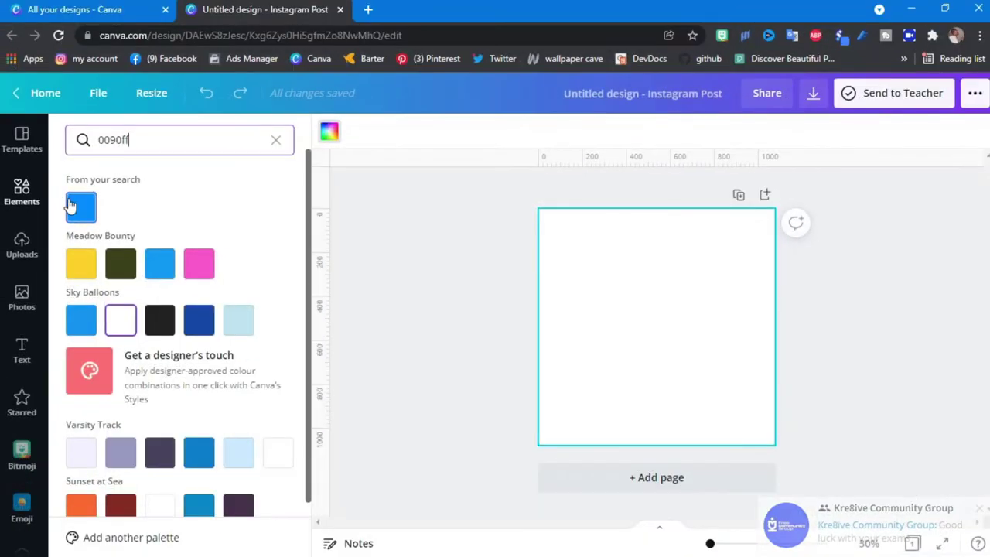
{"action": "left_click", "coordinate": [71, 206]}
{"action": "left_click", "coordinate": [980, 358]}
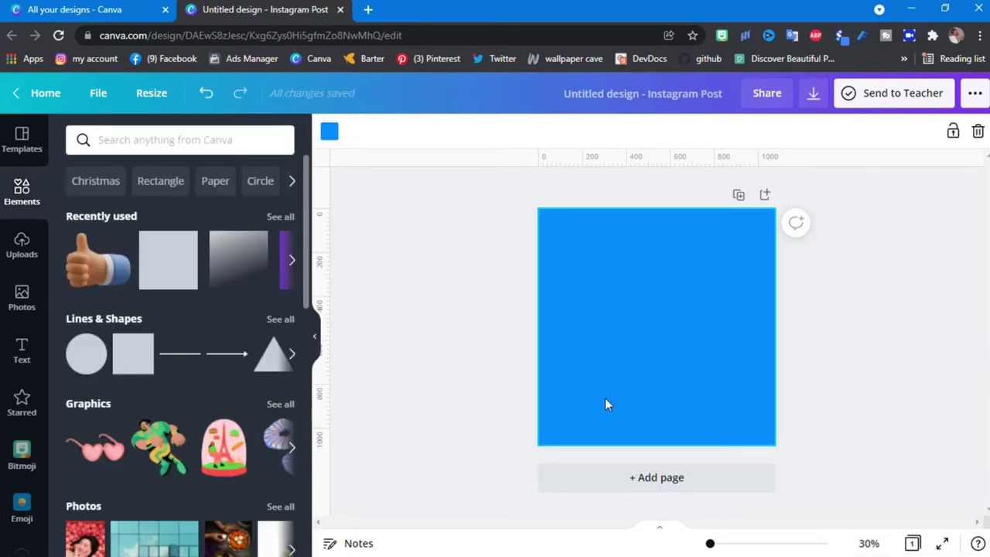
Add a text box with the pasted creator handle and move it to the lower-left corner.
{"action": "key", "text": "t"}
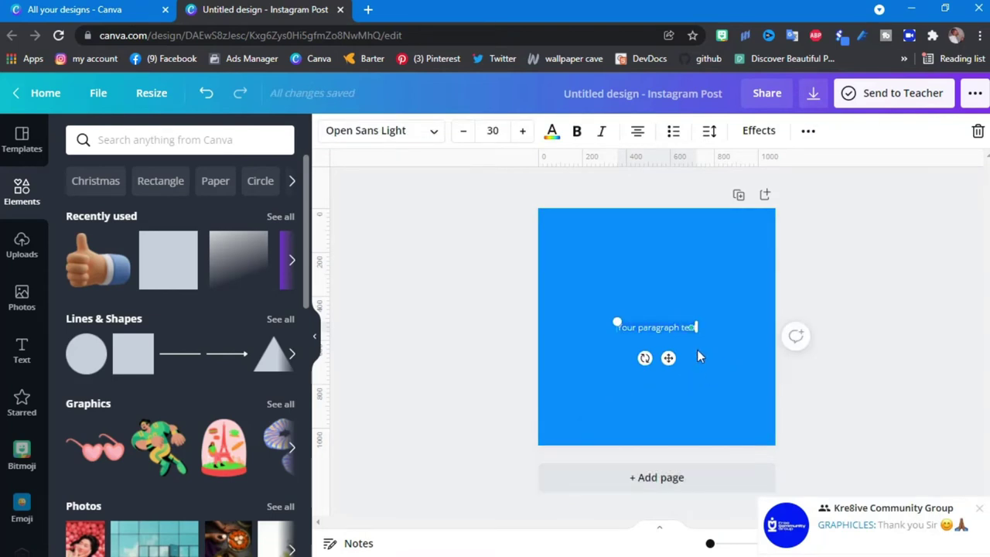
{"action": "key", "text": "ctrl+v"}
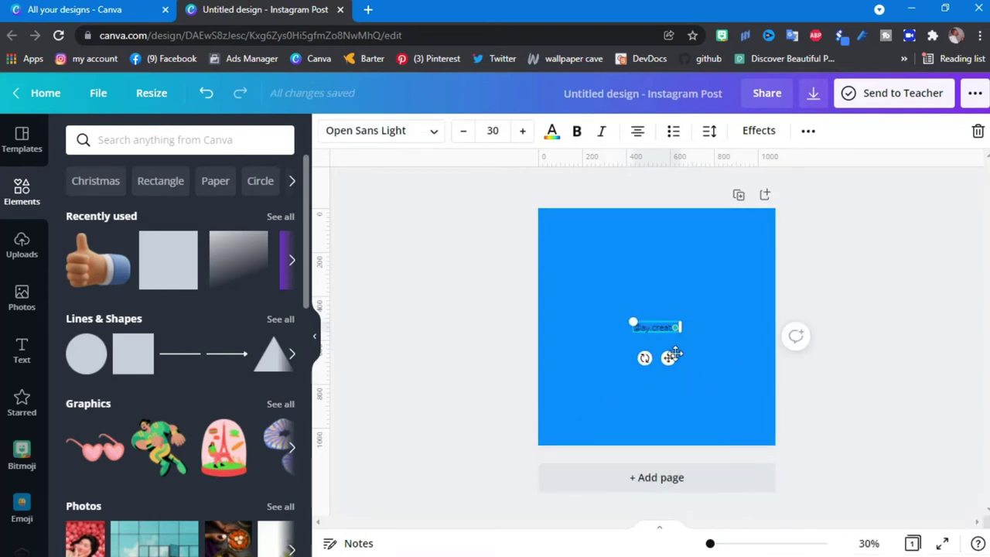
{"action": "left_click_drag", "start_coordinate": [668, 358], "coordinate": [596, 453]}
{"action": "left_click", "coordinate": [390, 240]}
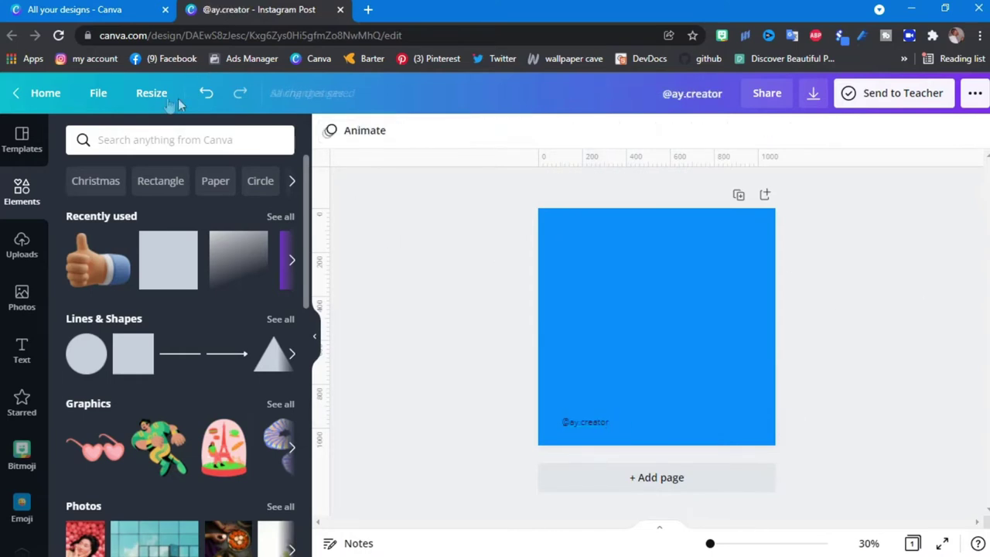
Show the rulers and drag a vertical guide to 108 px along the left margin.
{"action": "left_click", "coordinate": [110, 94]}
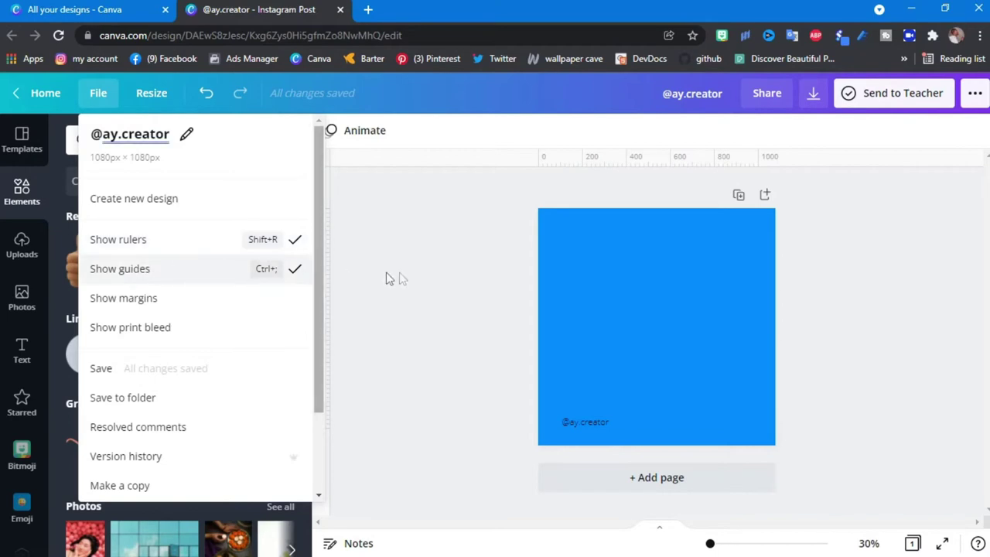
{"action": "left_click", "coordinate": [372, 243]}
{"action": "left_click_drag", "start_coordinate": [317, 243], "coordinate": [559, 273]}
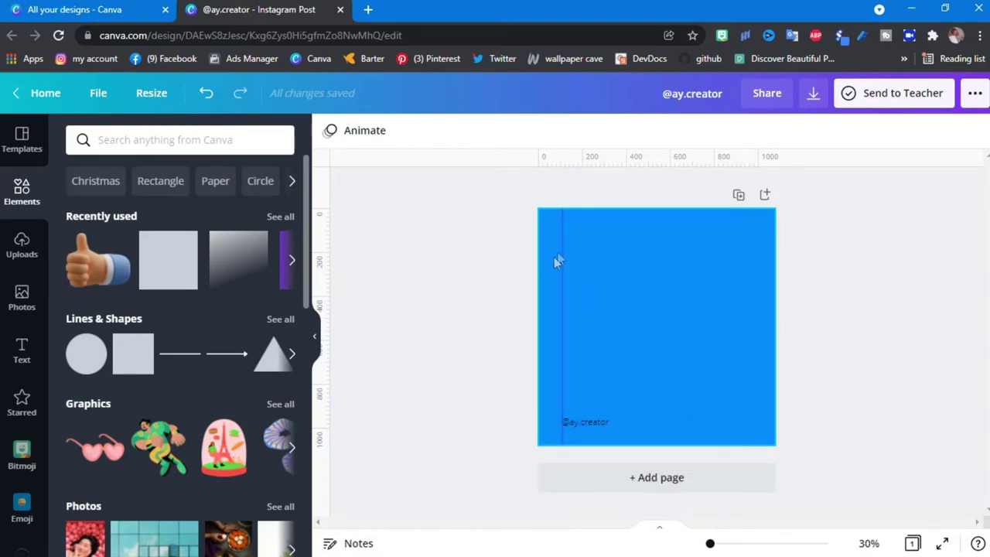
Style the handle in white Lato Bold, then add a new empty text box.
{"action": "double_click", "coordinate": [589, 422]}
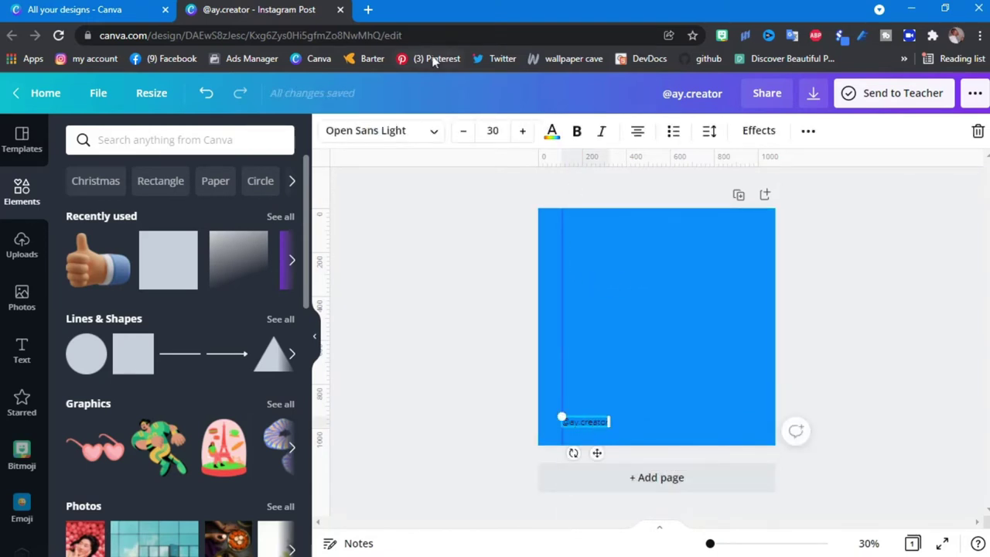
{"action": "left_click", "coordinate": [396, 133]}
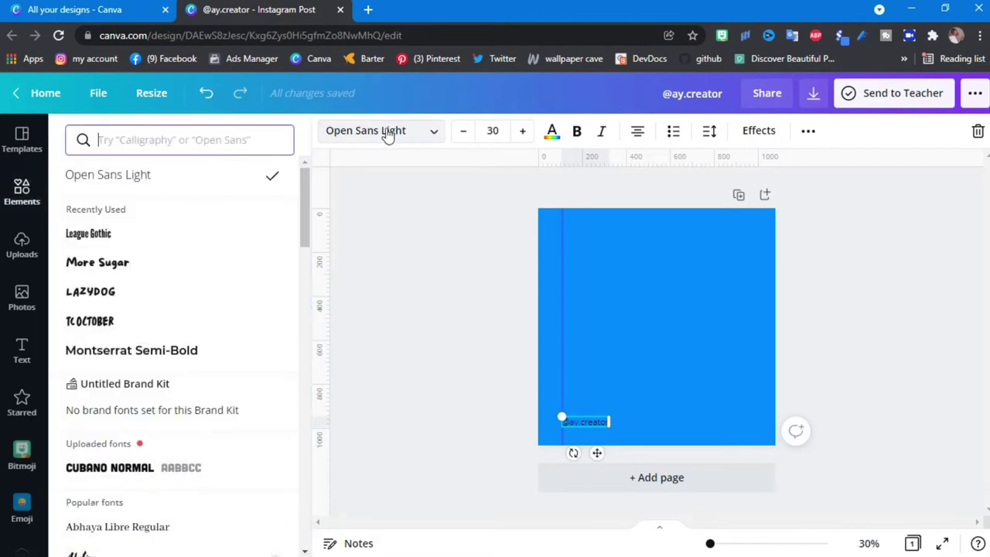
{"action": "left_click", "coordinate": [151, 140]}
{"action": "type", "text": "la"}
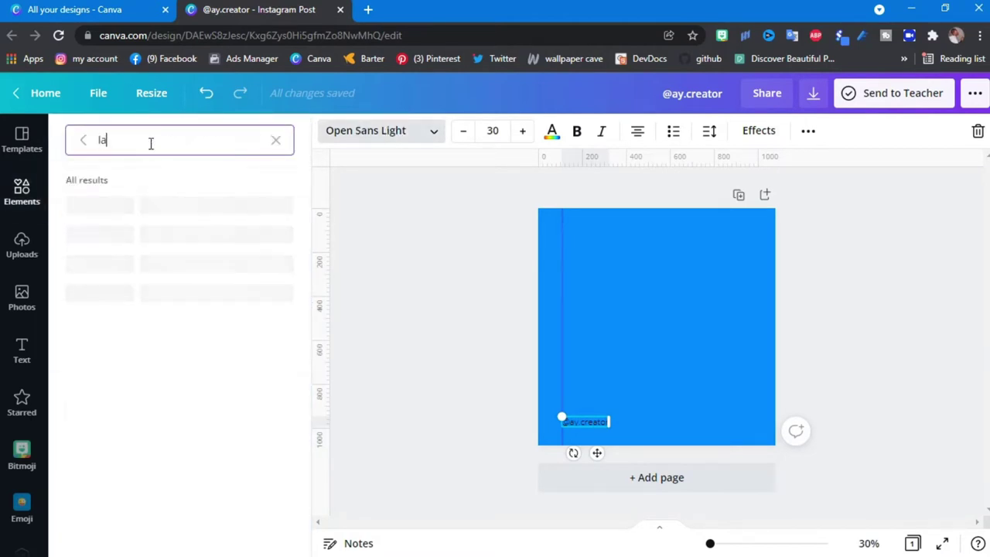
{"action": "type", "text": "to"}
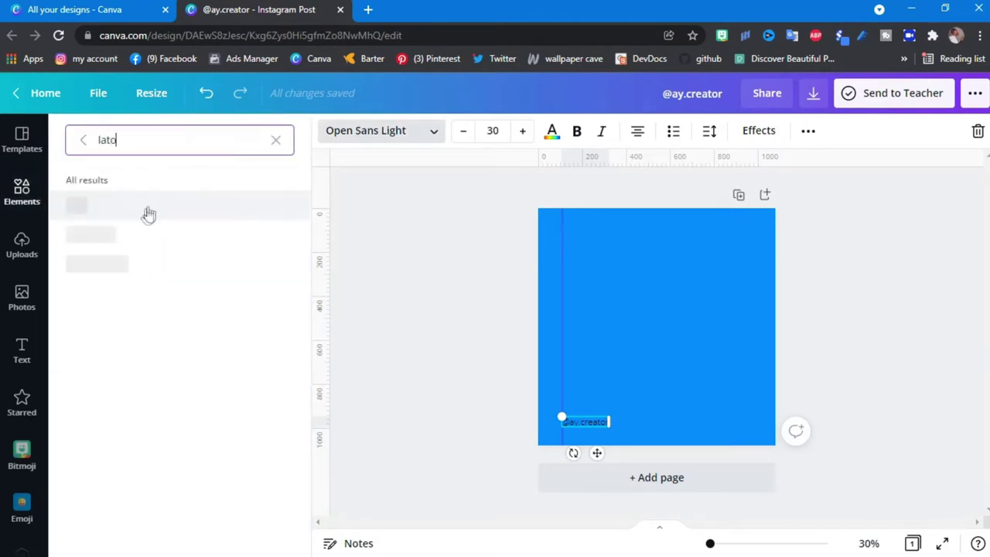
{"action": "left_click", "coordinate": [155, 235]}
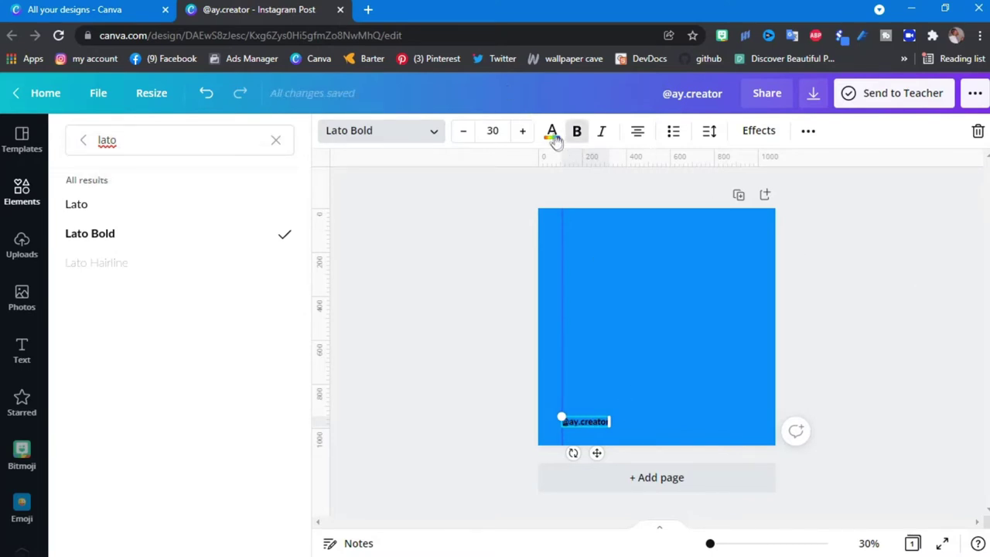
{"action": "left_click", "coordinate": [552, 133]}
{"action": "left_click", "coordinate": [278, 358]}
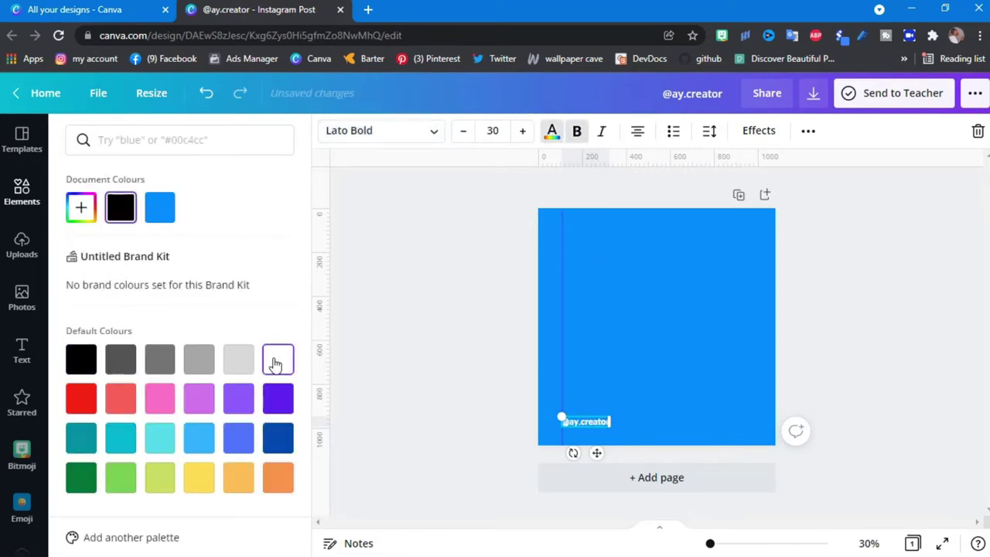
{"action": "left_click", "coordinate": [851, 287]}
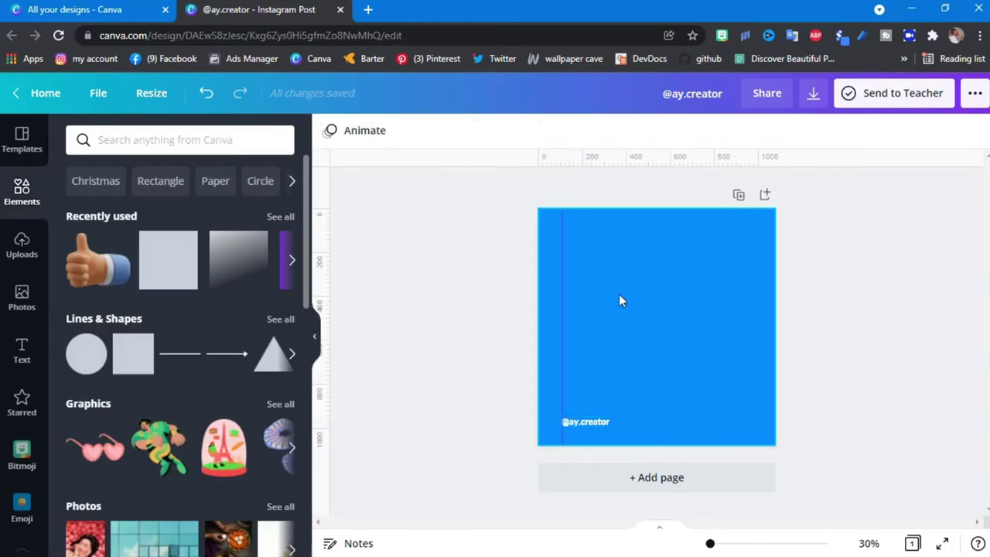
{"action": "key", "text": "t"}
{"action": "key", "text": "BackSpace"}
Restore the 'Your headline here' placeholder and set it in League Gothic.
{"action": "key", "text": "ctrl+z"}
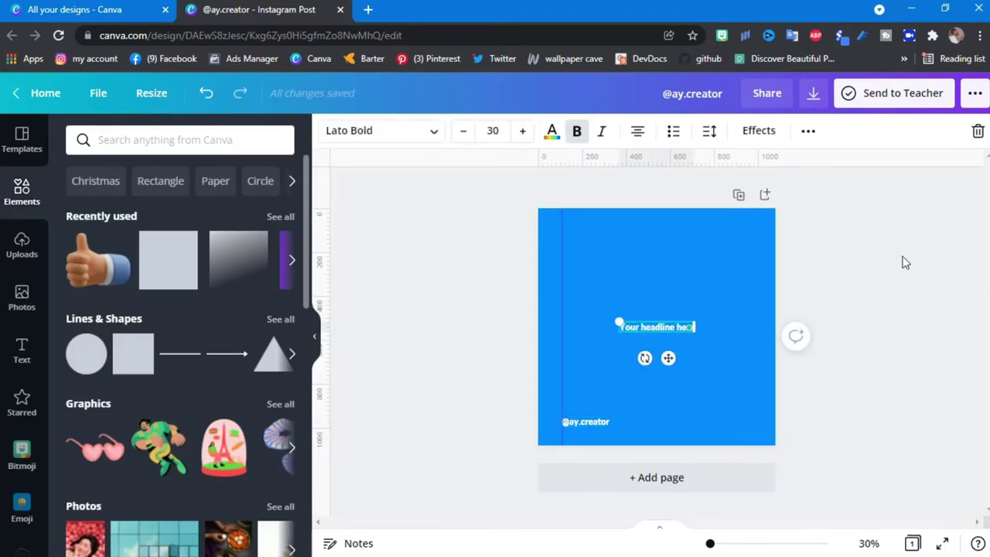
{"action": "left_click", "coordinate": [905, 262]}
{"action": "left_click", "coordinate": [655, 333]}
{"action": "left_click", "coordinate": [349, 131]}
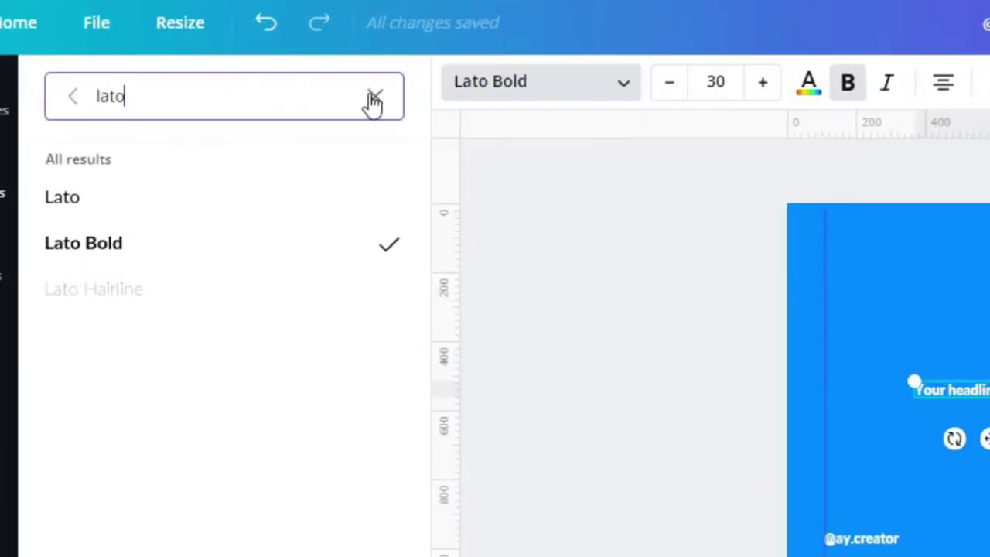
{"action": "left_click", "coordinate": [374, 99]}
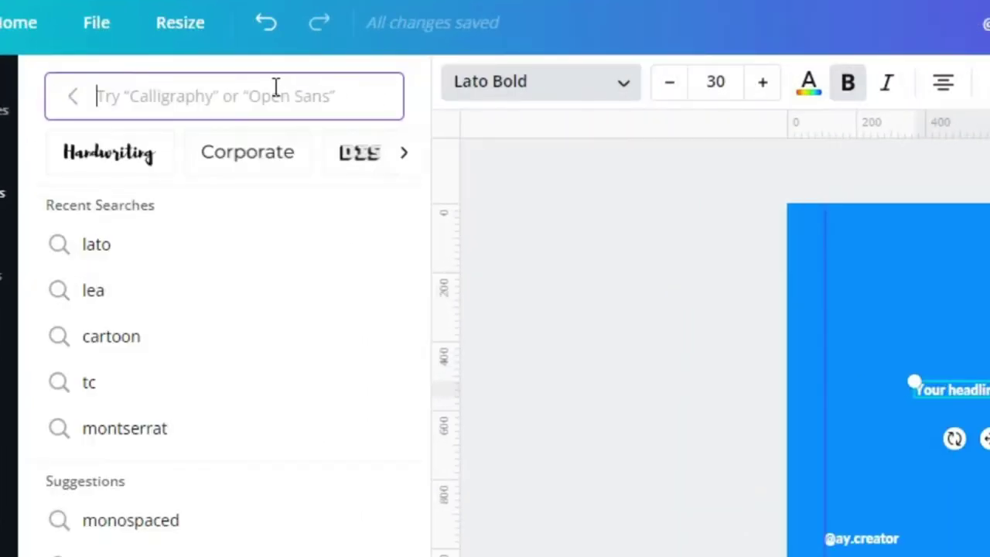
{"action": "type", "text": "leau"}
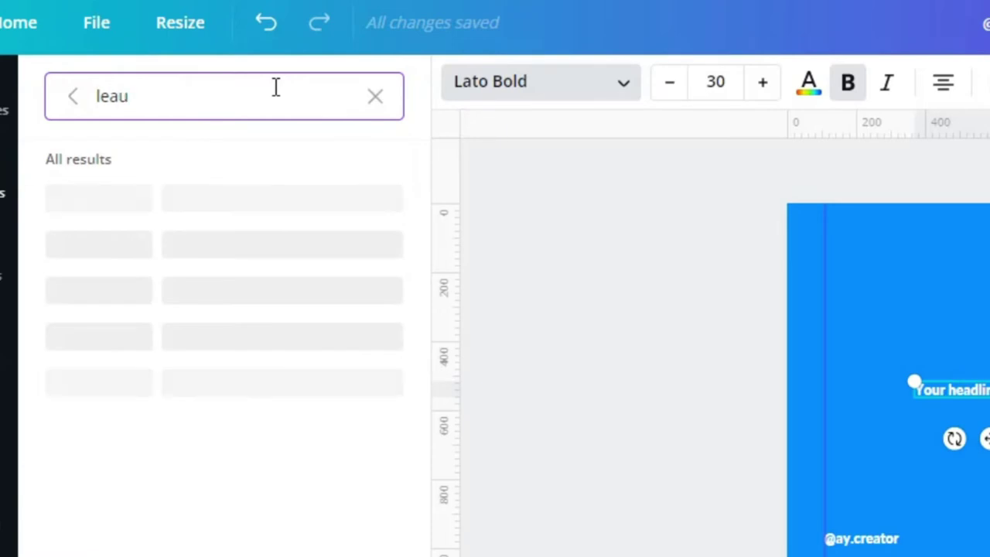
{"action": "key", "text": "BackSpace"}
{"action": "left_click", "coordinate": [105, 208]}
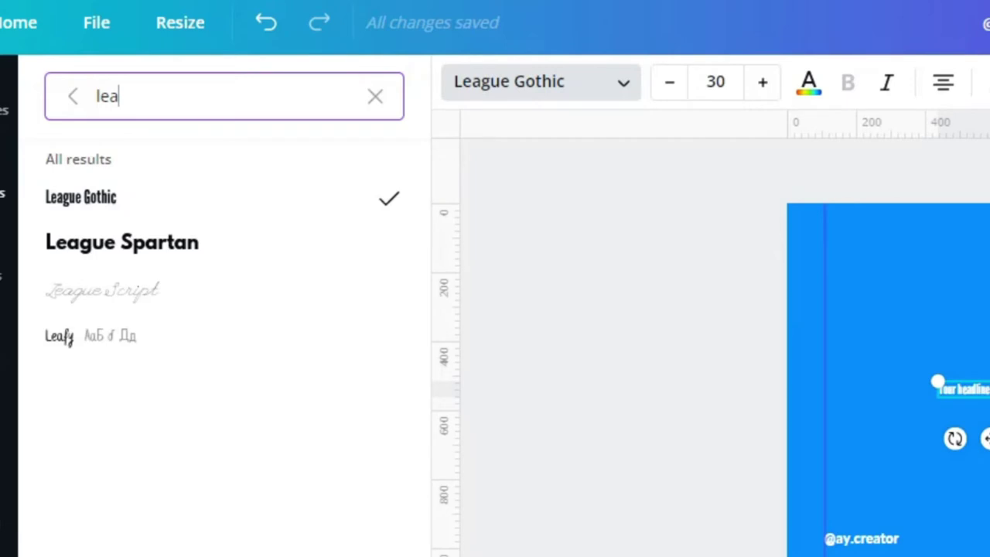
Enlarge the headline to size 127, stretching it across the page width.
{"action": "left_click", "coordinate": [762, 82]}
{"action": "left_click", "coordinate": [763, 82]}
{"action": "left_click", "coordinate": [763, 82]}
{"action": "left_click", "coordinate": [763, 82]}
{"action": "left_click", "coordinate": [763, 82]}
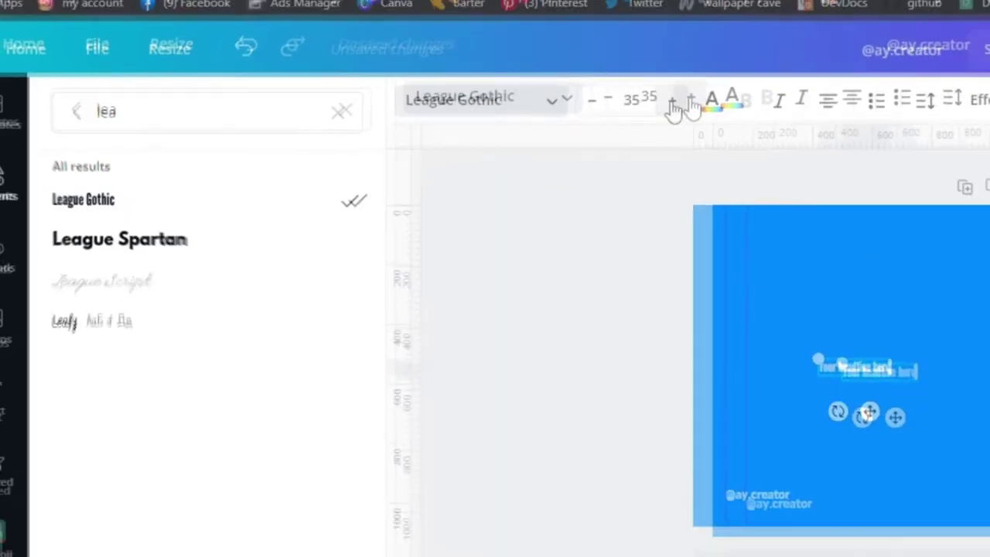
{"action": "left_click", "coordinate": [673, 103]}
{"action": "left_click", "coordinate": [673, 103]}
{"action": "left_click", "coordinate": [673, 103]}
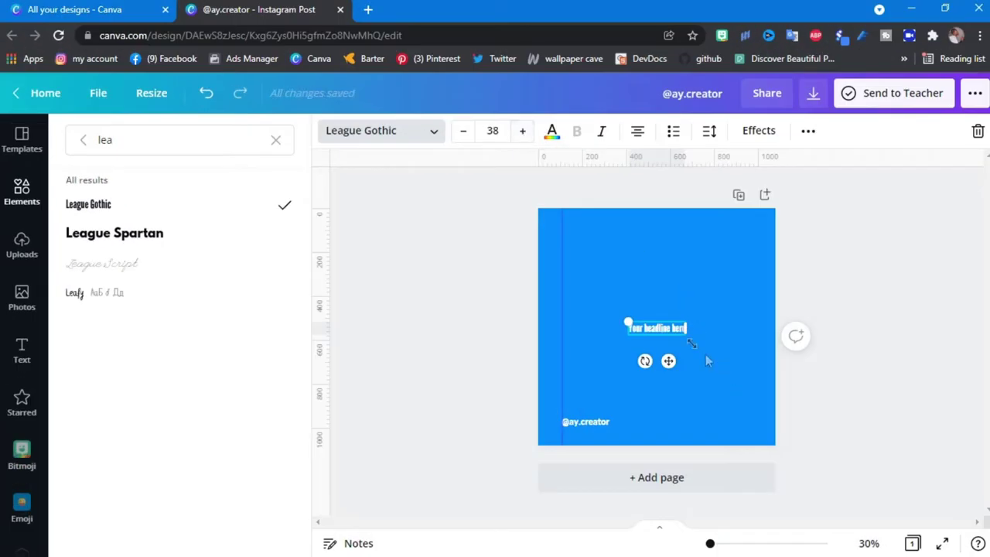
{"action": "left_click_drag", "start_coordinate": [686, 334], "coordinate": [742, 380]}
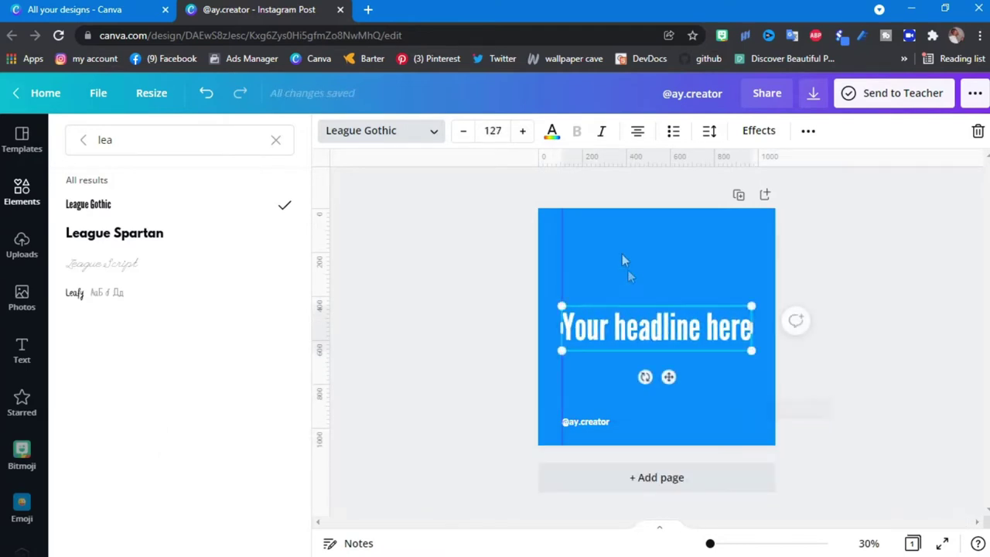
Left-align the headline, tighten its line spacing, and narrow it to wrap onto three lines.
{"action": "left_click", "coordinate": [636, 136]}
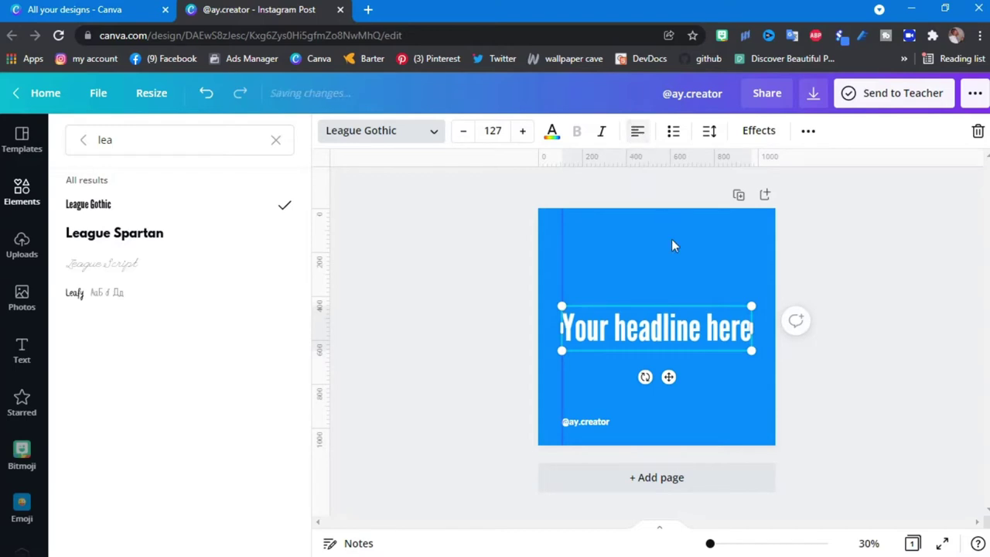
{"action": "left_click_drag", "start_coordinate": [737, 326], "coordinate": [718, 348]}
{"action": "left_click_drag", "start_coordinate": [615, 350], "coordinate": [623, 328]}
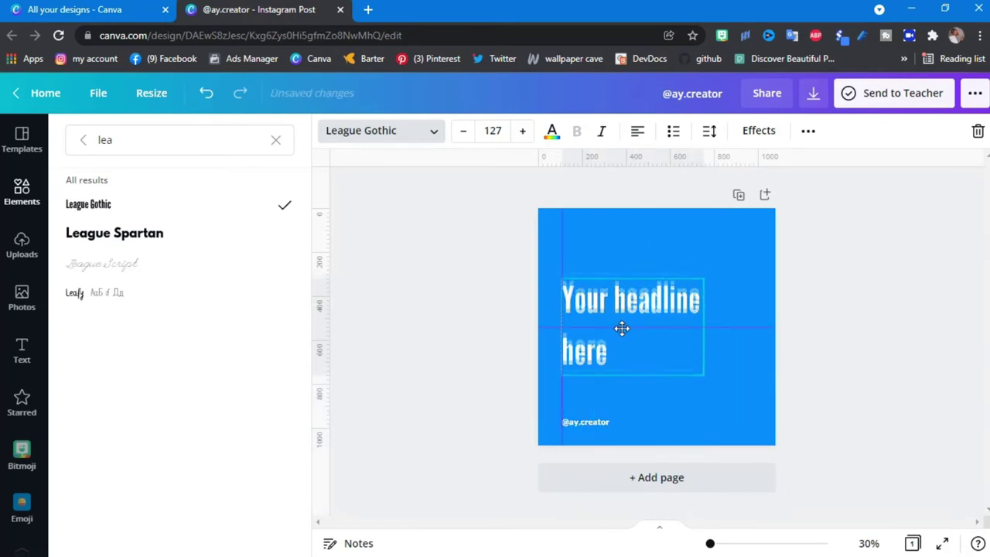
{"action": "left_click", "coordinate": [711, 131]}
{"action": "left_click_drag", "start_coordinate": [846, 212], "coordinate": [818, 210]}
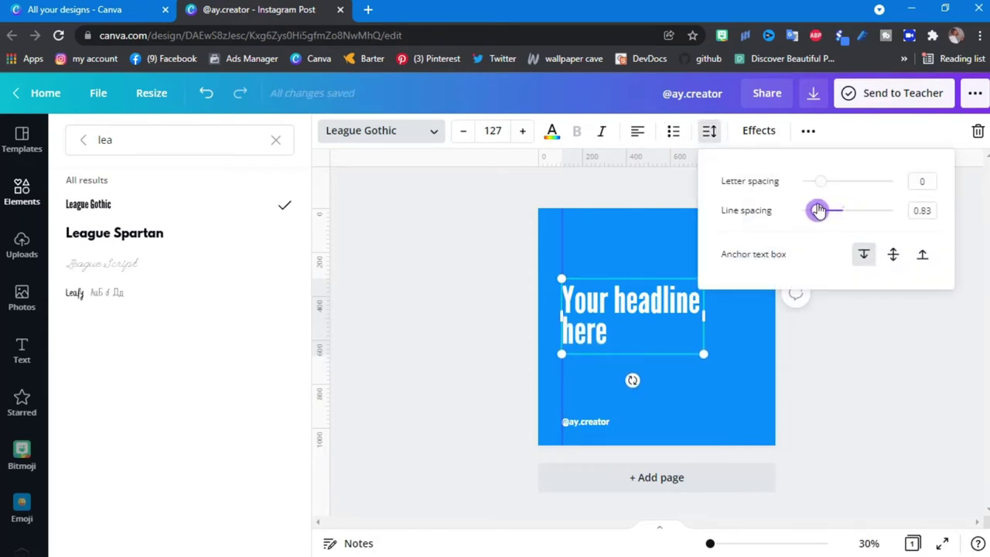
{"action": "left_click_drag", "start_coordinate": [698, 314], "coordinate": [665, 330]}
{"action": "left_click", "coordinate": [723, 325]}
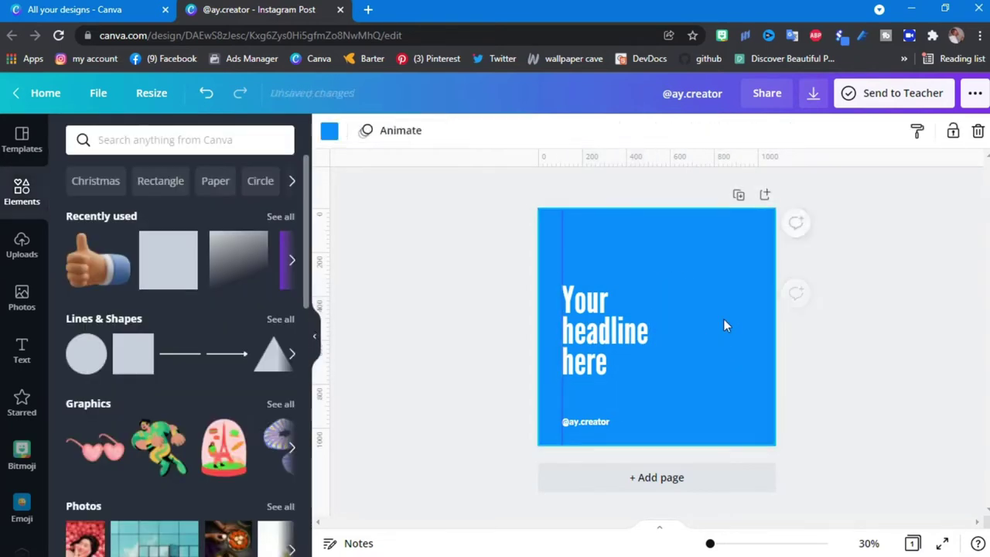
{"action": "left_click", "coordinate": [629, 323]}
Make the headline all caps, enlarge it to size 182, and align it with the margin guide.
{"action": "left_click", "coordinate": [804, 131]}
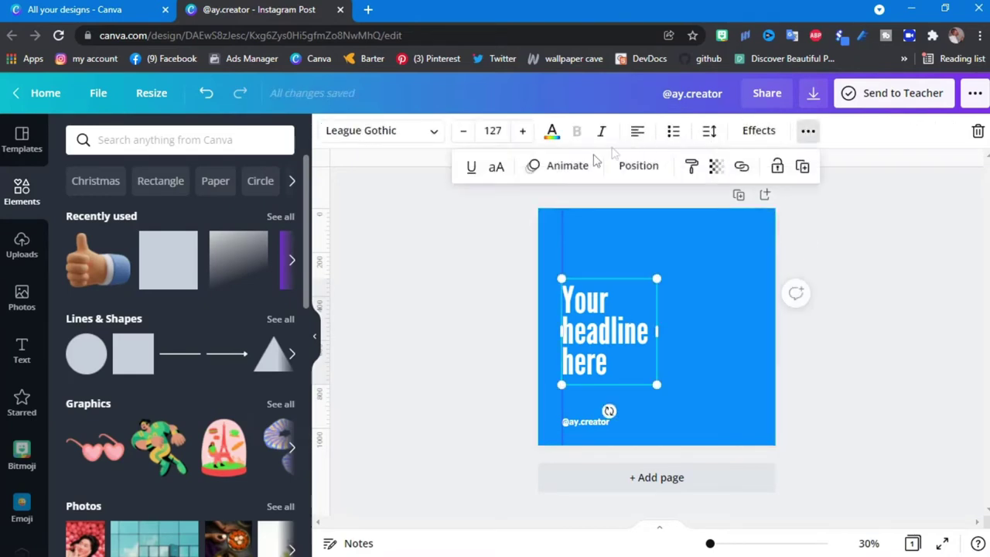
{"action": "left_click", "coordinate": [495, 166]}
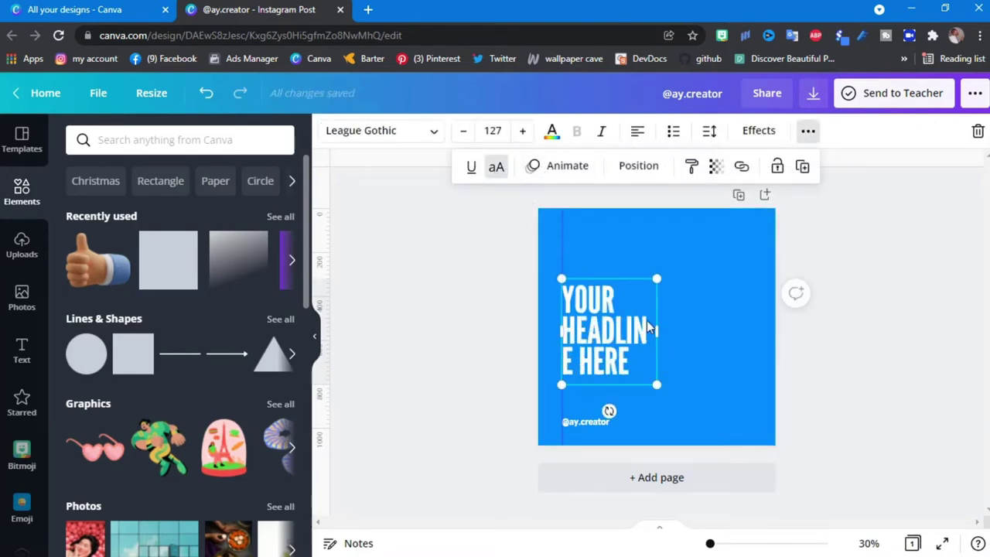
{"action": "left_click_drag", "start_coordinate": [657, 331], "coordinate": [664, 333]}
{"action": "left_click_drag", "start_coordinate": [663, 381], "coordinate": [670, 401]}
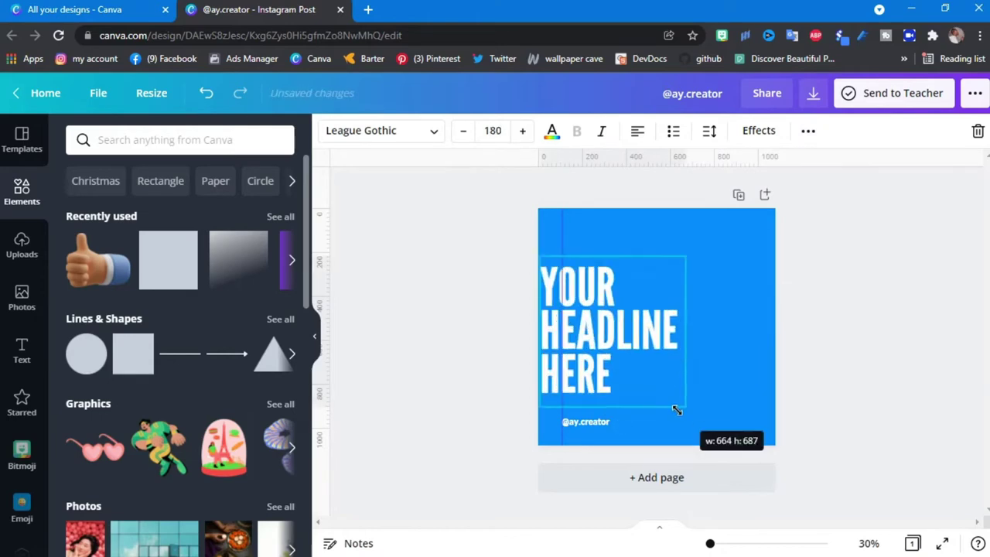
{"action": "left_click_drag", "start_coordinate": [619, 326], "coordinate": [642, 318]}
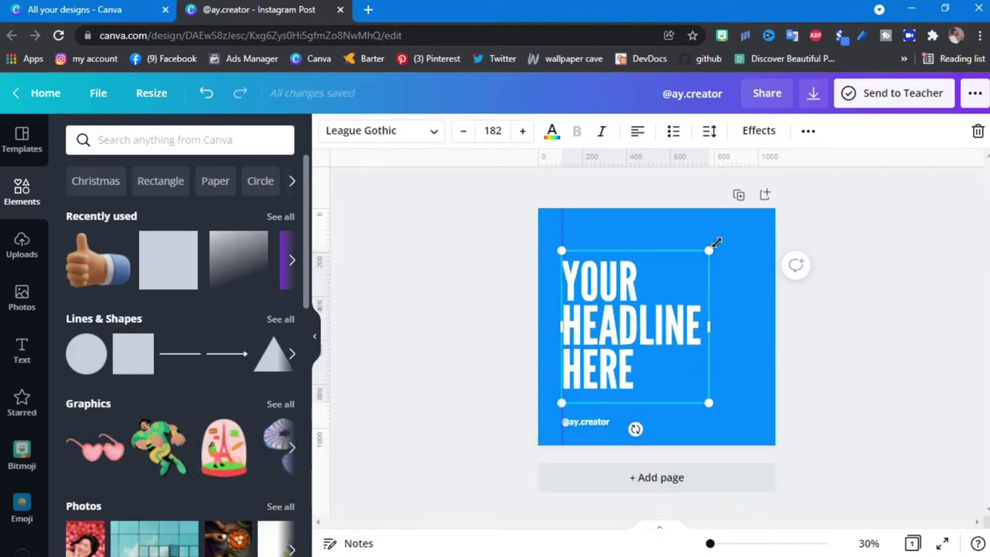
{"action": "left_click_drag", "start_coordinate": [707, 248], "coordinate": [718, 245]}
{"action": "left_click_drag", "start_coordinate": [682, 303], "coordinate": [682, 303]}
{"action": "left_click", "coordinate": [867, 276]}
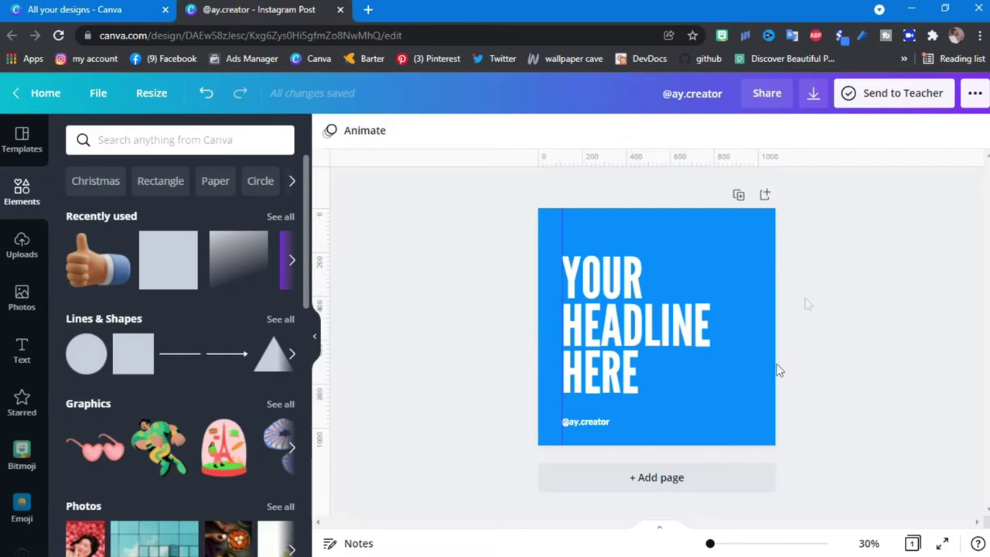
Duplicate the handle text to the top-right corner and change it to '01.'.
{"action": "left_click_drag", "start_coordinate": [595, 425], "coordinate": [740, 229]}
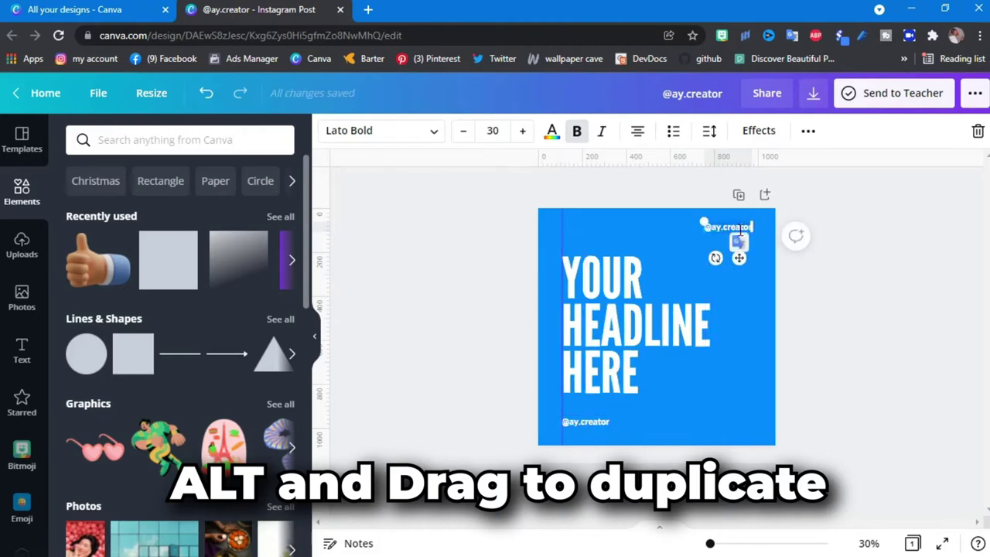
{"action": "key", "text": "ctrl+a"}
{"action": "key", "text": "BackSpace"}
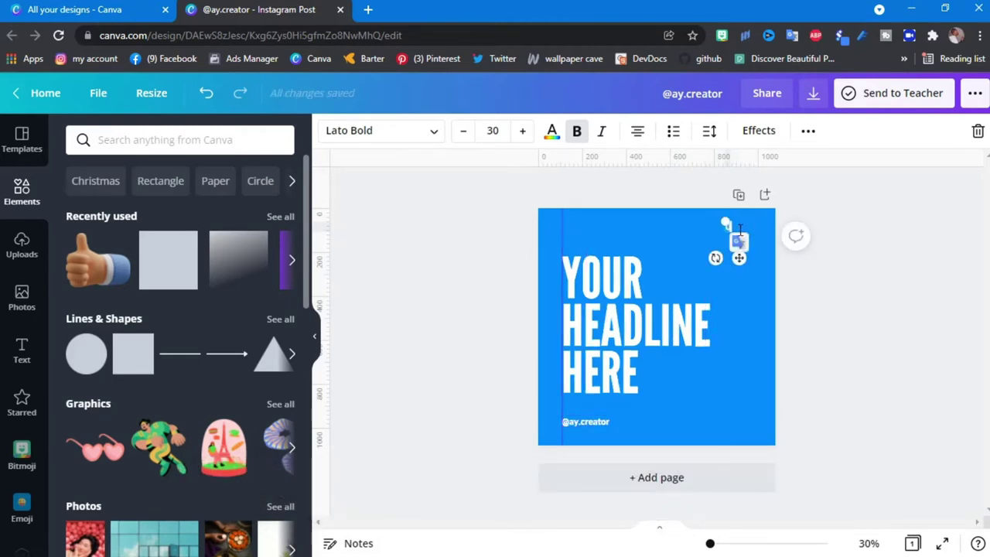
{"action": "type", "text": "01."}
{"action": "left_click", "coordinate": [784, 255]}
{"action": "left_click", "coordinate": [732, 228]}
{"action": "left_click", "coordinate": [426, 249]}
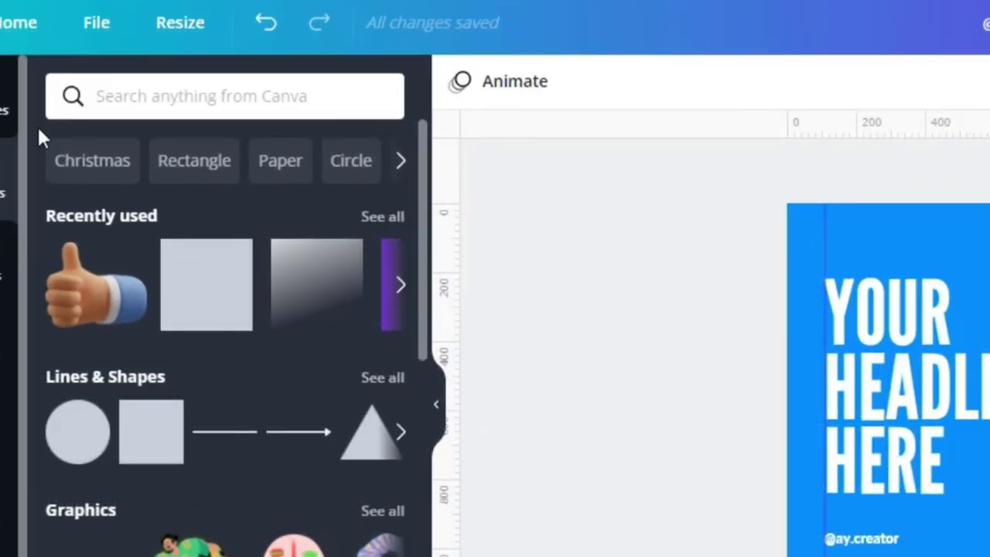
Search Elements for '3d images' and filter the results to Graphics.
{"action": "left_click", "coordinate": [215, 103]}
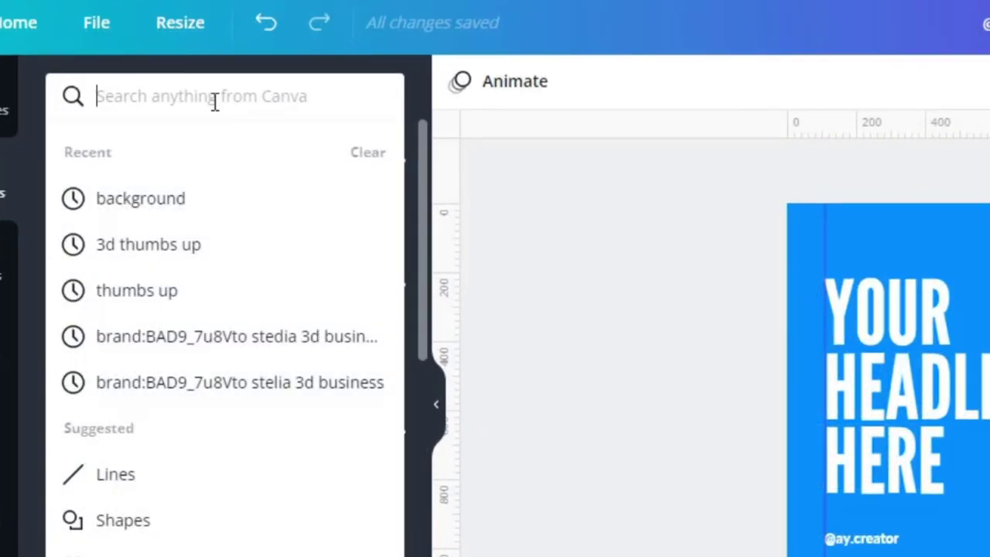
{"action": "type", "text": "3d images"}
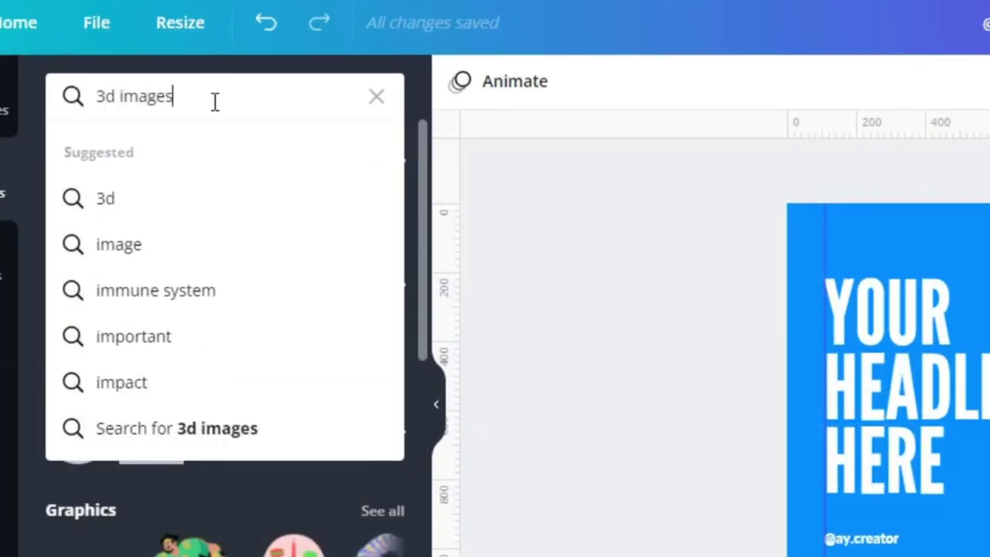
{"action": "key", "text": "Return"}
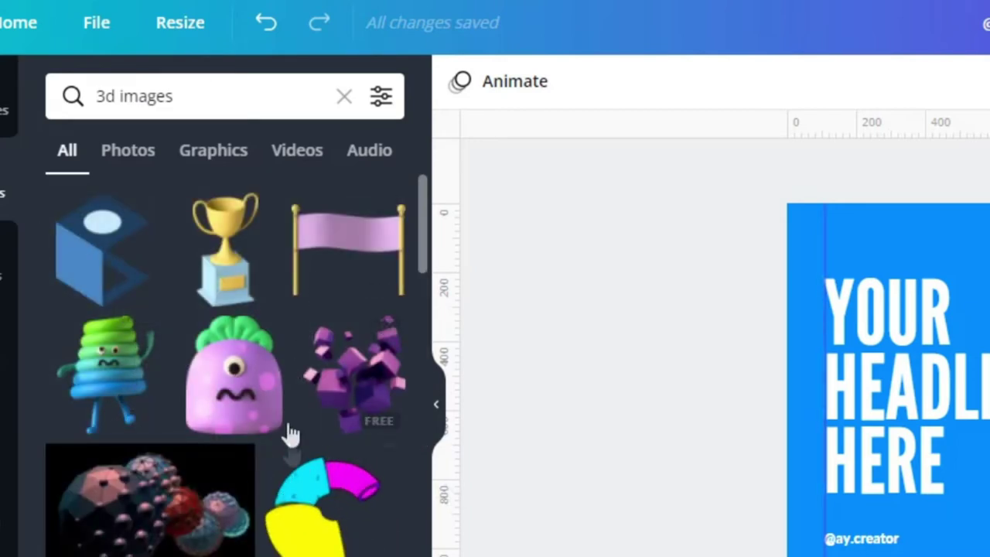
{"action": "left_click", "coordinate": [207, 151]}
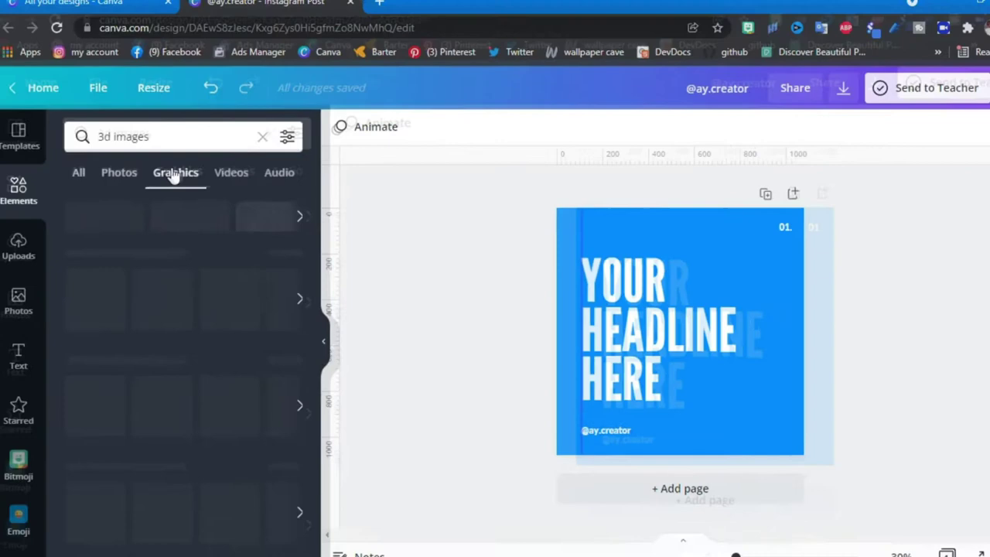
{"action": "scroll", "coordinate": [164, 333], "scroll_direction": "down", "scroll_amount": 3}
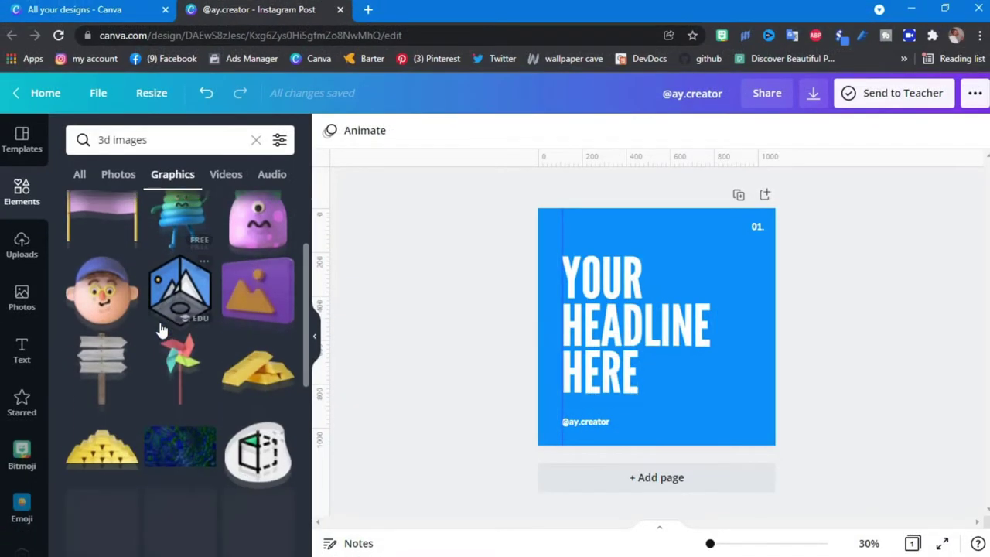
{"action": "scroll", "coordinate": [160, 331], "scroll_direction": "down", "scroll_amount": 1}
{"action": "scroll", "coordinate": [108, 288], "scroll_direction": "up", "scroll_amount": 1}
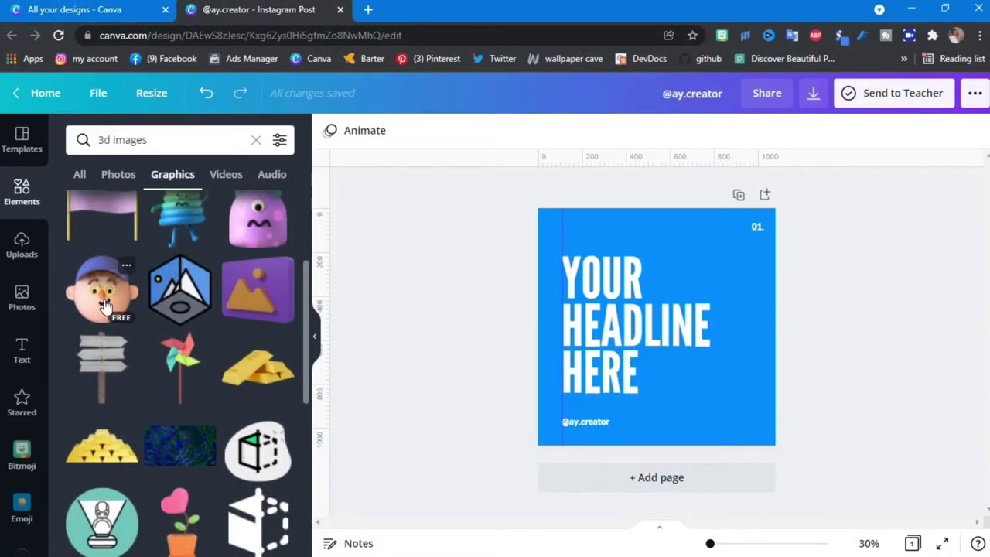
Run a '3d heads' keyword search and browse the graphics for the smiling rocket.
{"action": "left_click", "coordinate": [125, 270]}
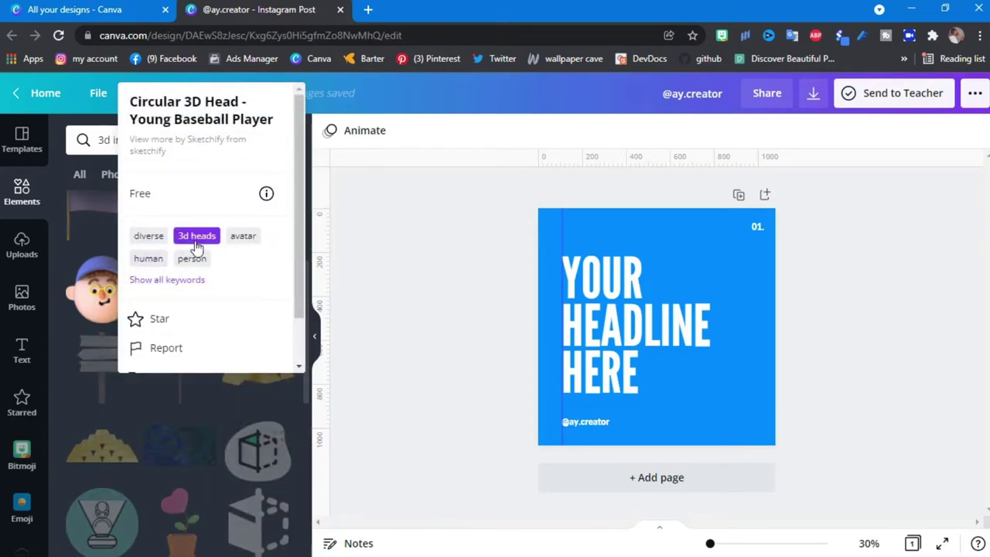
{"action": "left_click", "coordinate": [197, 235]}
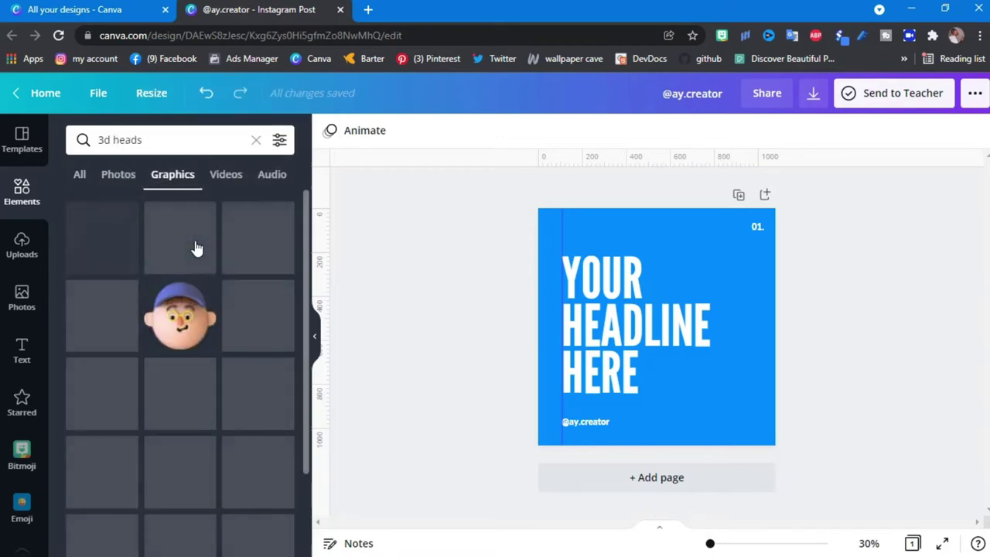
{"action": "scroll", "coordinate": [153, 379], "scroll_direction": "down", "scroll_amount": 10}
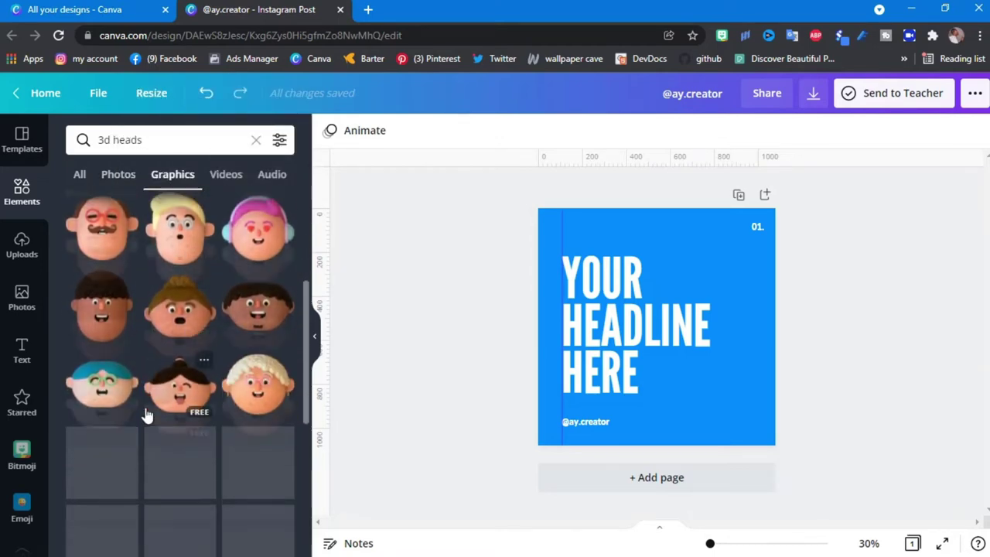
{"action": "scroll", "coordinate": [178, 417], "scroll_direction": "down", "scroll_amount": 3}
{"action": "scroll", "coordinate": [232, 441], "scroll_direction": "down", "scroll_amount": 2}
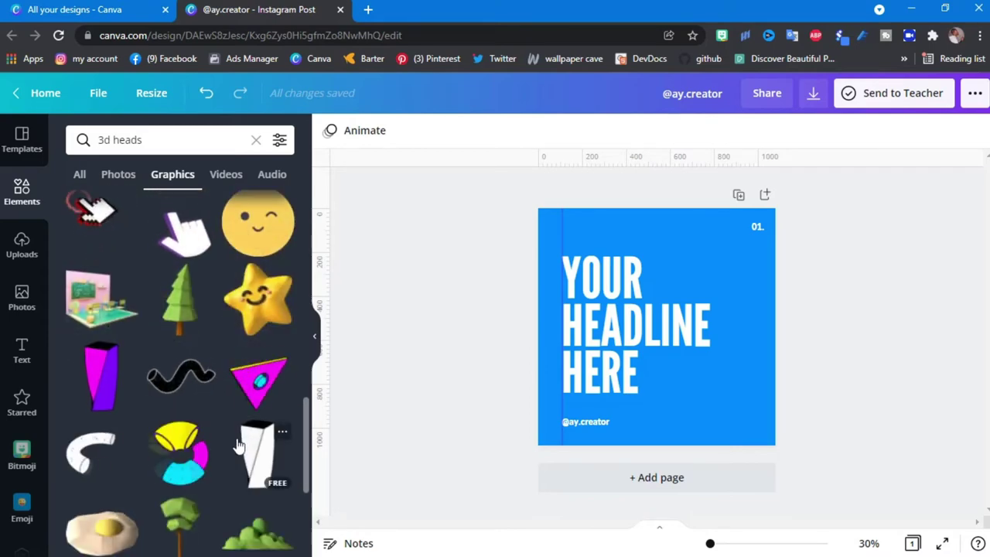
{"action": "scroll", "coordinate": [237, 446], "scroll_direction": "down", "scroll_amount": 2}
{"action": "scroll", "coordinate": [238, 439], "scroll_direction": "down", "scroll_amount": 2}
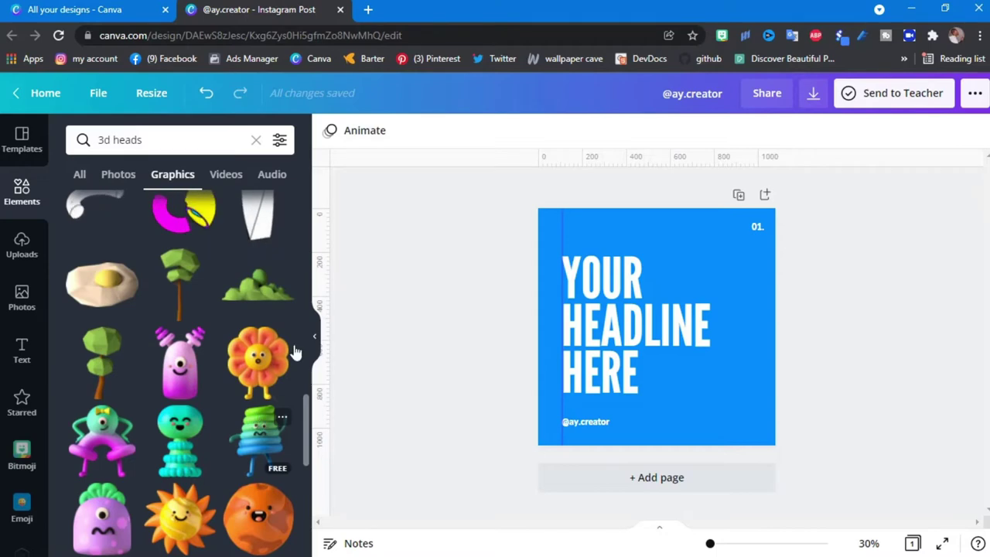
{"action": "scroll", "coordinate": [232, 418], "scroll_direction": "down", "scroll_amount": 3}
{"action": "scroll", "coordinate": [201, 382], "scroll_direction": "down", "scroll_amount": 2}
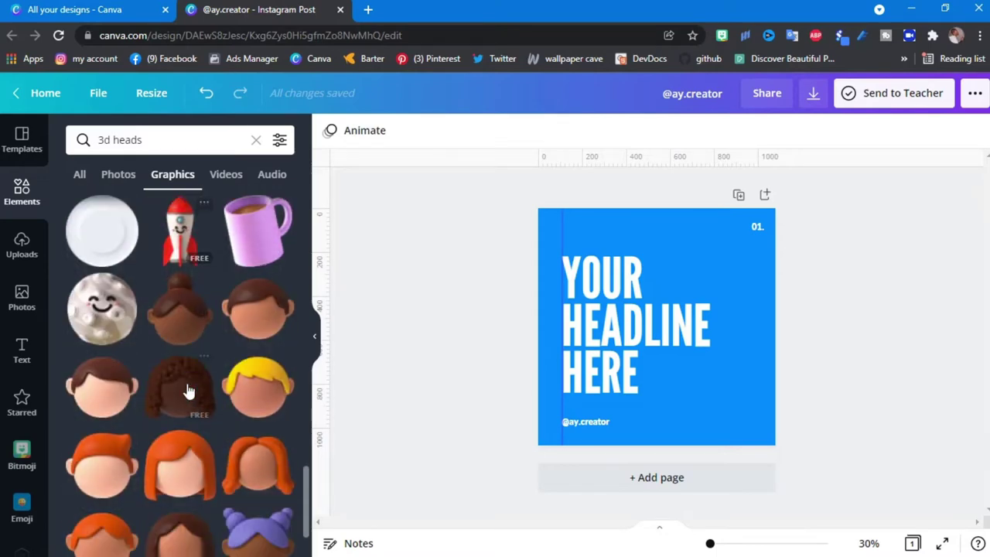
{"action": "scroll", "coordinate": [183, 362], "scroll_direction": "up", "scroll_amount": 2}
Add the 3D rocket, shrink it, and place it in the bottom-right corner.
{"action": "left_click", "coordinate": [180, 373]}
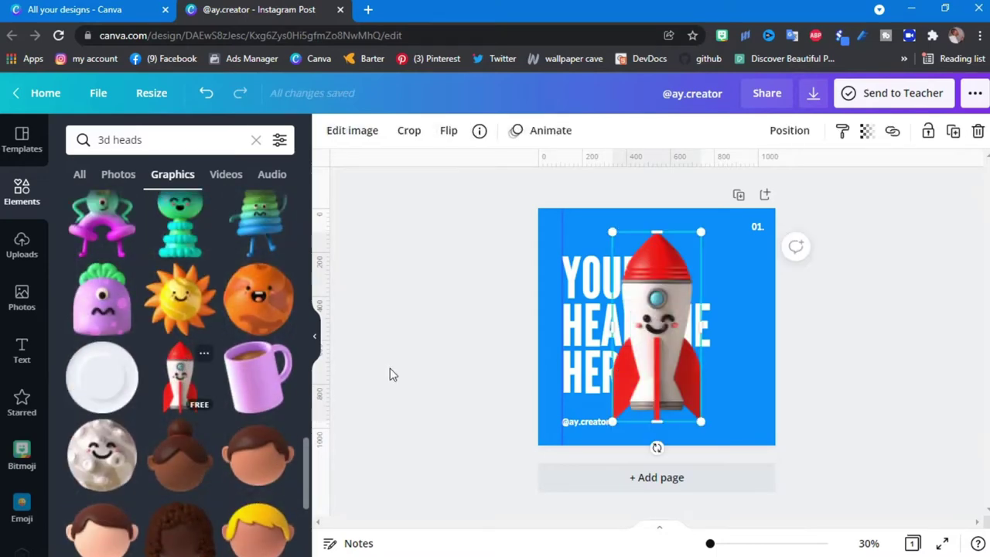
{"action": "left_click_drag", "start_coordinate": [654, 354], "coordinate": [696, 365]}
{"action": "left_click_drag", "start_coordinate": [696, 325], "coordinate": [703, 346]}
{"action": "left_click_drag", "start_coordinate": [727, 390], "coordinate": [741, 389]}
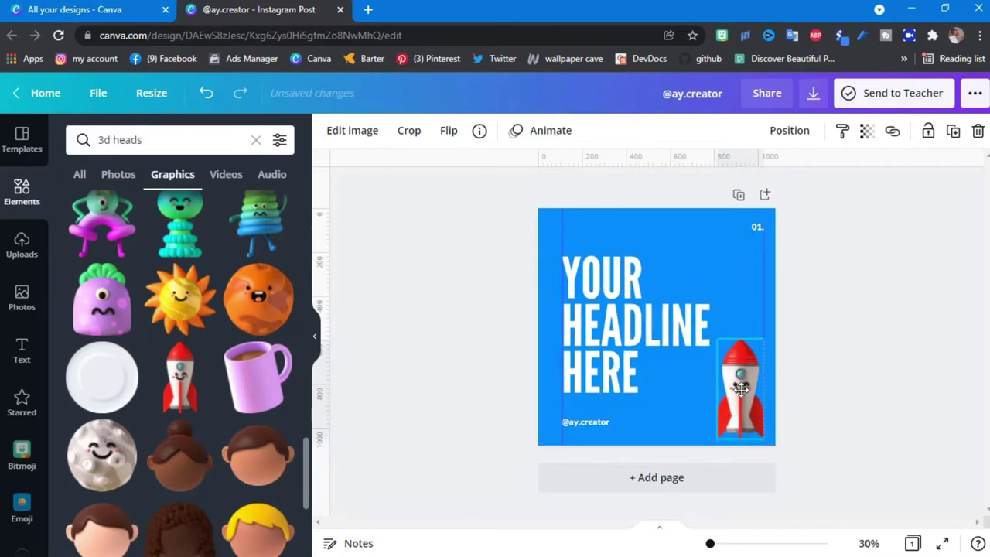
{"action": "left_click", "coordinate": [864, 287]}
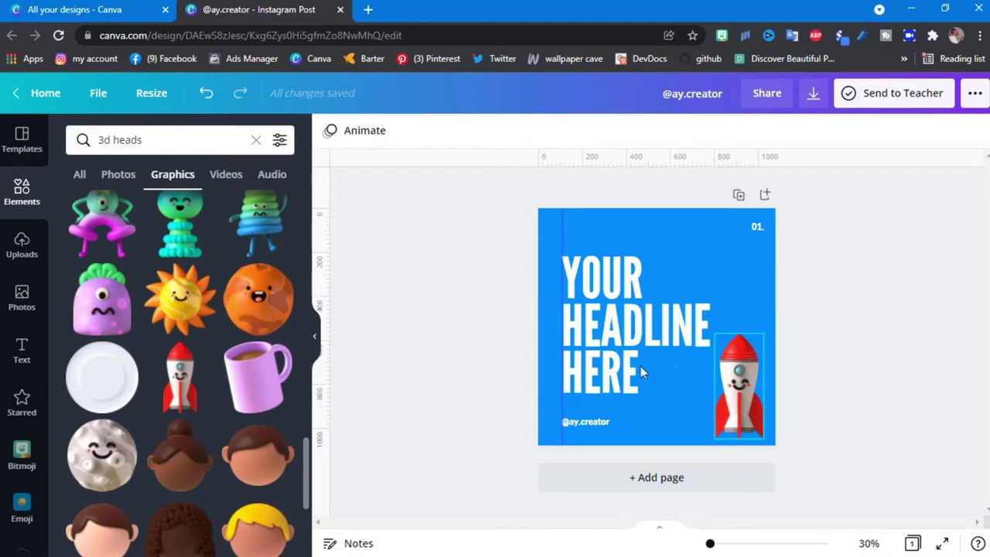
Duplicate the handle to the top left and replace it with 'Social media marketing'.
{"action": "left_click_drag", "start_coordinate": [586, 425], "coordinate": [586, 238]}
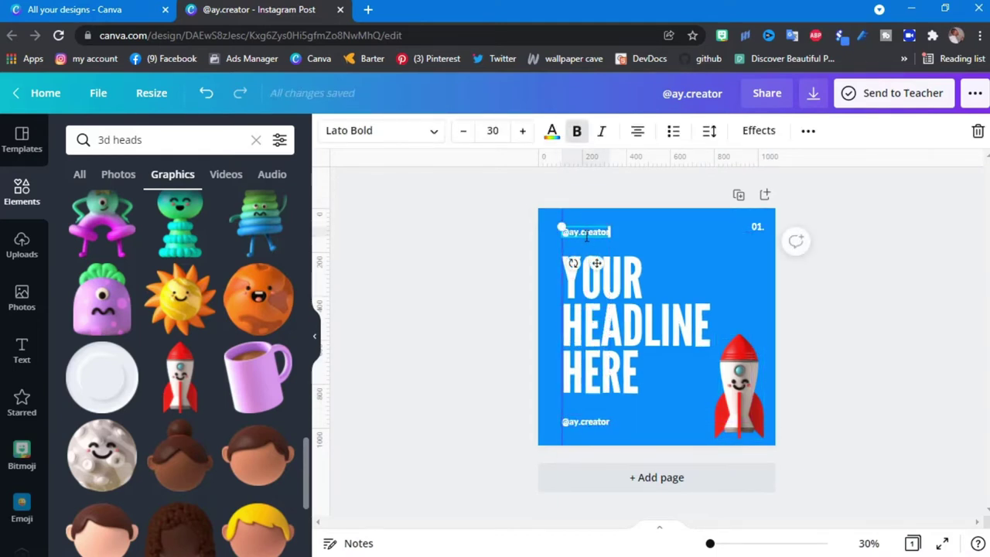
{"action": "key", "text": "ctrl+a"}
{"action": "key", "text": "BackSpace"}
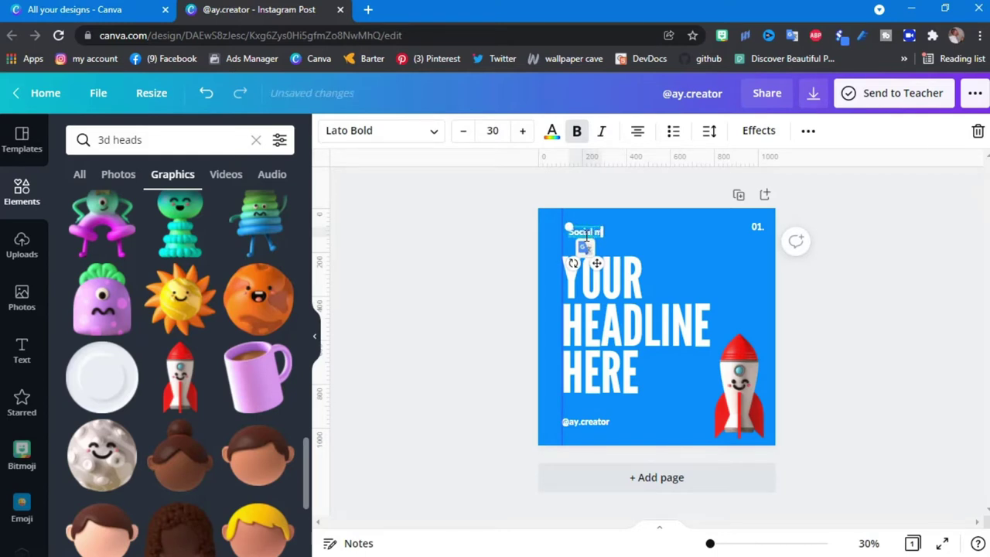
{"action": "left_click", "coordinate": [433, 255]}
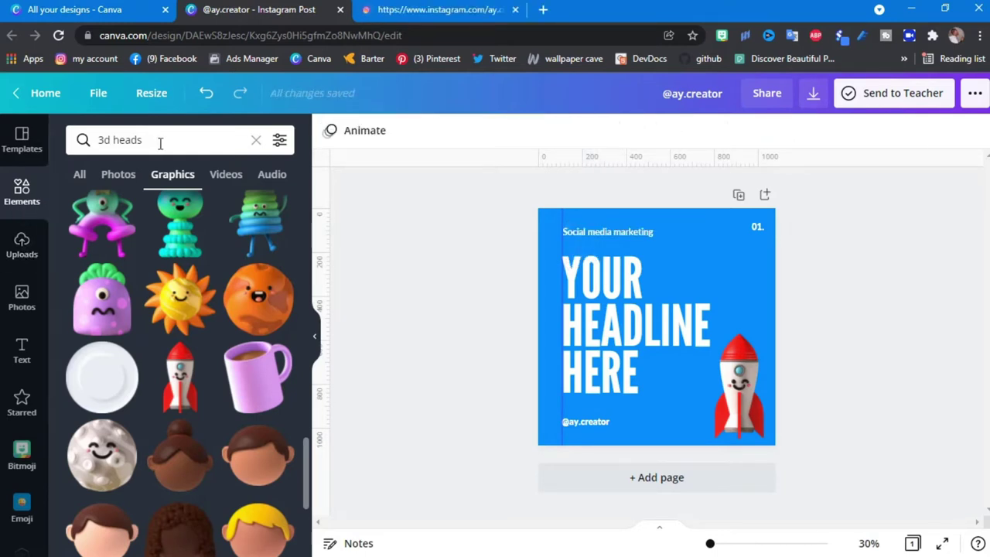
Search Elements for 'frame' and add a circle frame, moving it lower beside the rocket.
{"action": "left_click", "coordinate": [256, 140]}
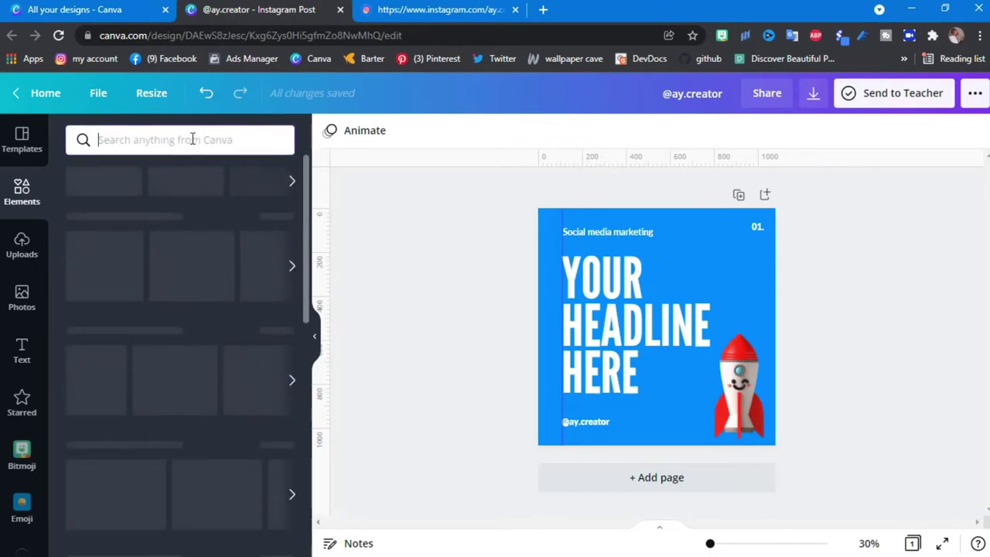
{"action": "left_click", "coordinate": [192, 138]}
{"action": "type", "text": "frame"}
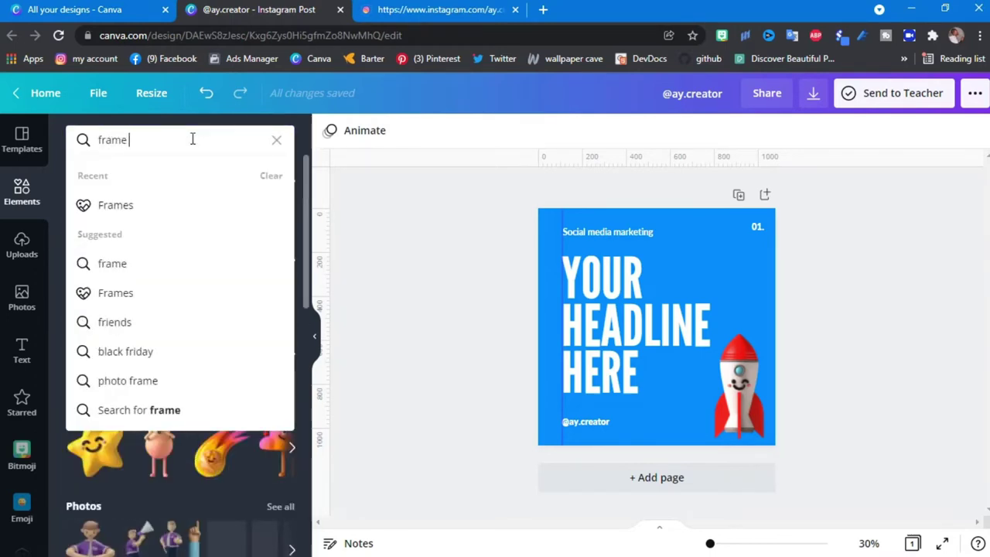
{"action": "left_click", "coordinate": [135, 235]}
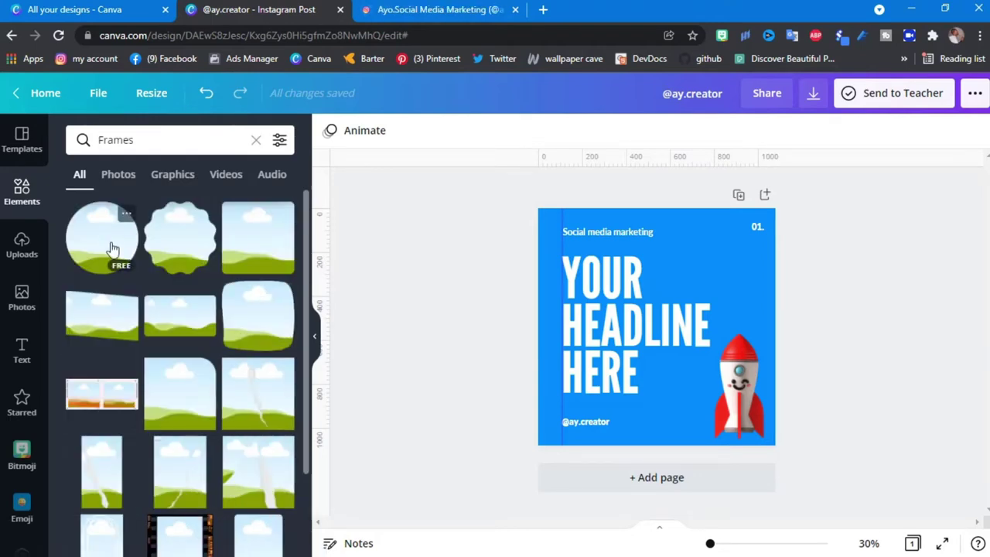
{"action": "left_click", "coordinate": [110, 247]}
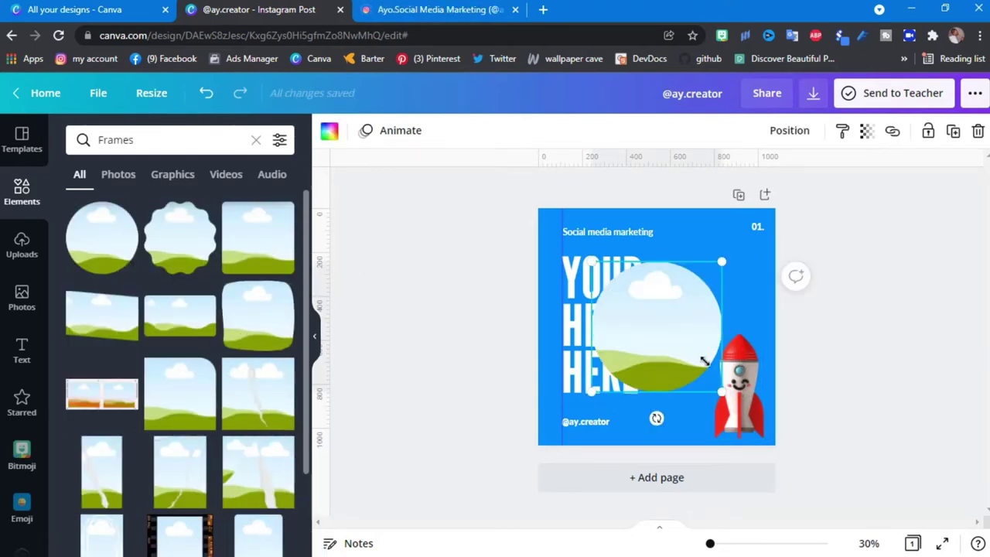
{"action": "left_click_drag", "start_coordinate": [702, 358], "coordinate": [676, 416]}
Fill the circle frame with the uploaded portrait photo and shrink it slightly.
{"action": "scroll", "coordinate": [22, 363], "scroll_direction": "down", "scroll_amount": 2}
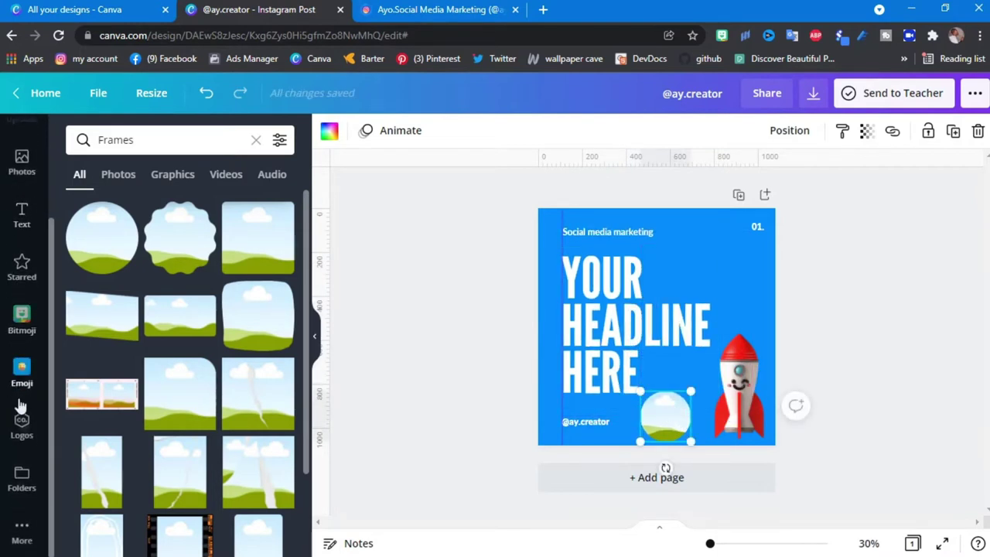
{"action": "scroll", "coordinate": [22, 460], "scroll_direction": "up", "scroll_amount": 2}
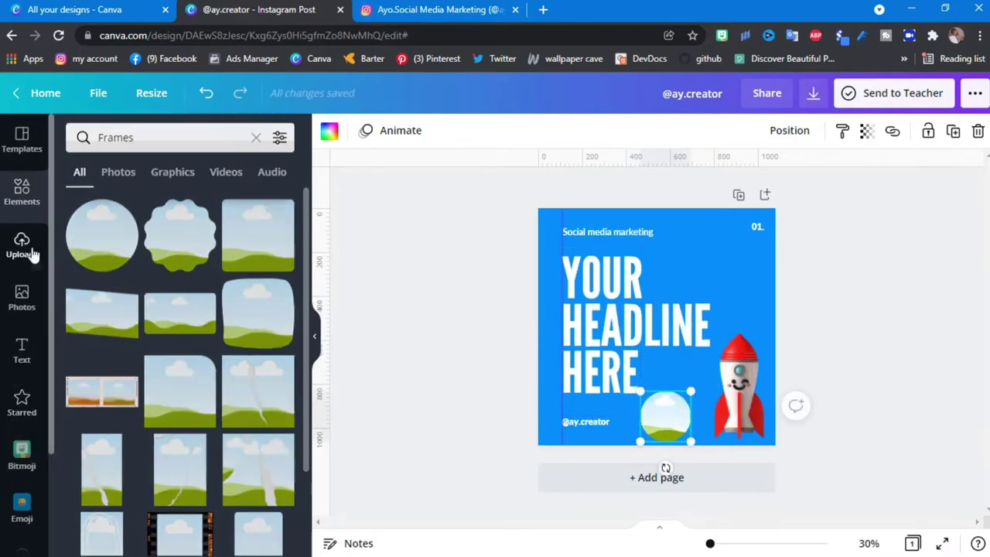
{"action": "left_click", "coordinate": [30, 253]}
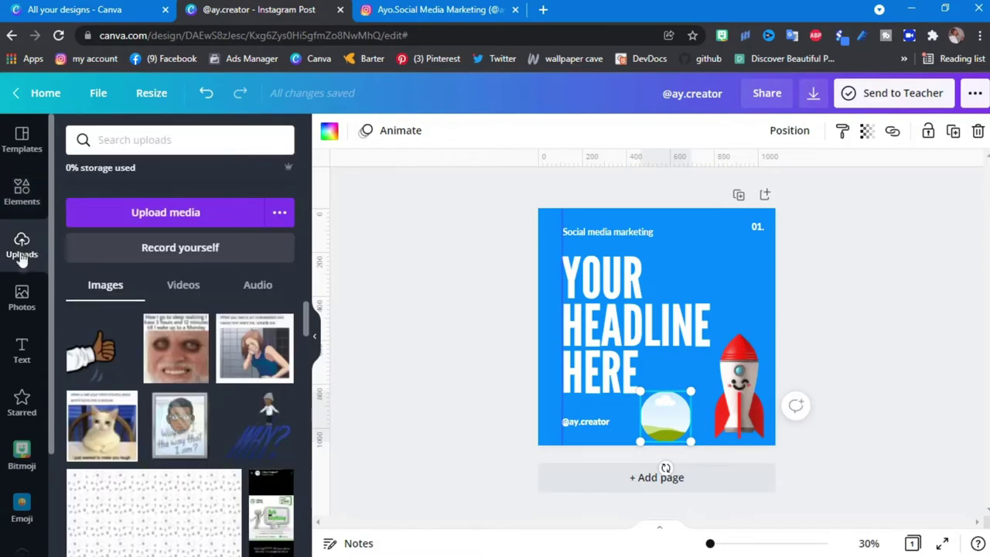
{"action": "scroll", "coordinate": [155, 380], "scroll_direction": "down", "scroll_amount": 3}
{"action": "scroll", "coordinate": [154, 380], "scroll_direction": "down", "scroll_amount": 3}
{"action": "scroll", "coordinate": [155, 381], "scroll_direction": "up", "scroll_amount": 3}
{"action": "left_click_drag", "start_coordinate": [612, 419], "coordinate": [668, 409]}
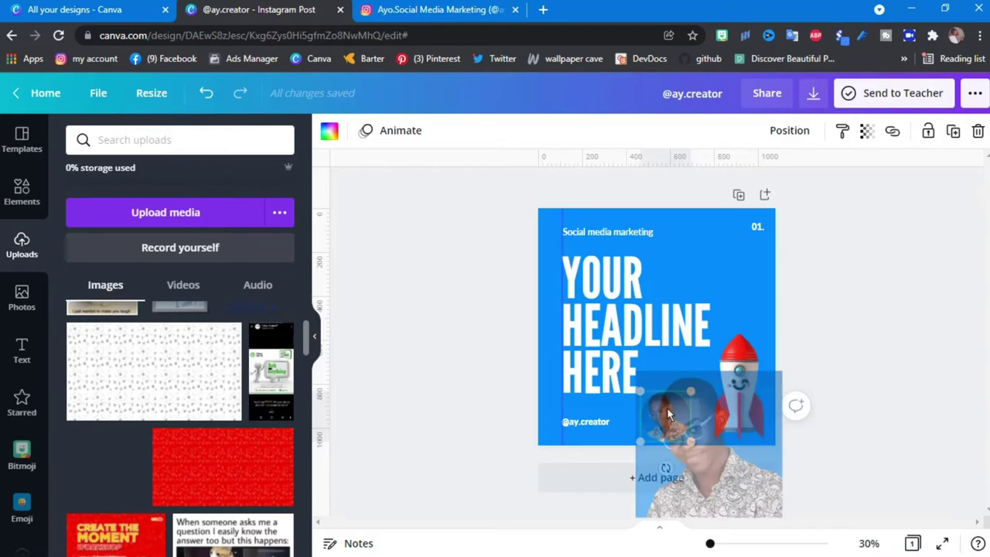
{"action": "left_click_drag", "start_coordinate": [730, 403], "coordinate": [731, 402]}
{"action": "left_click", "coordinate": [22, 138]}
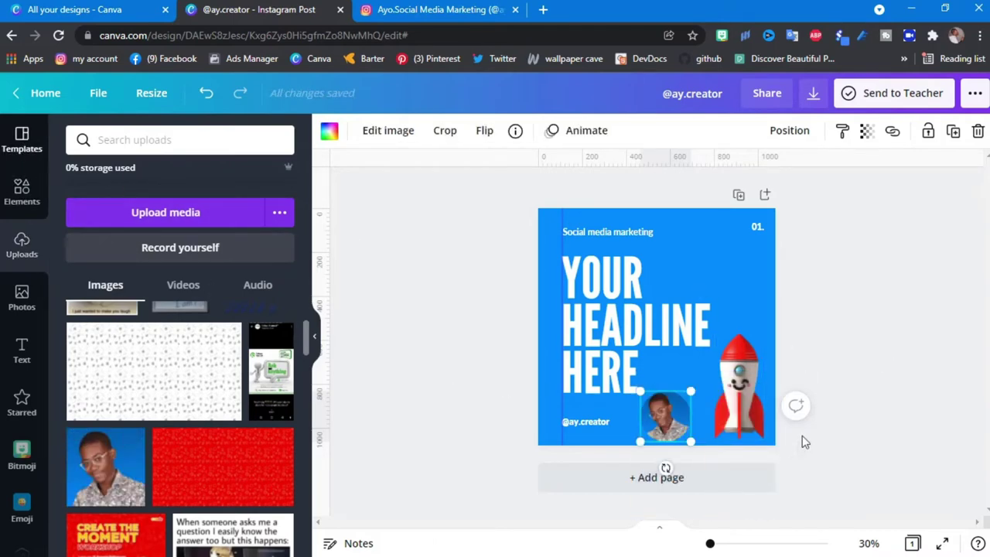
{"action": "left_click", "coordinate": [21, 190]}
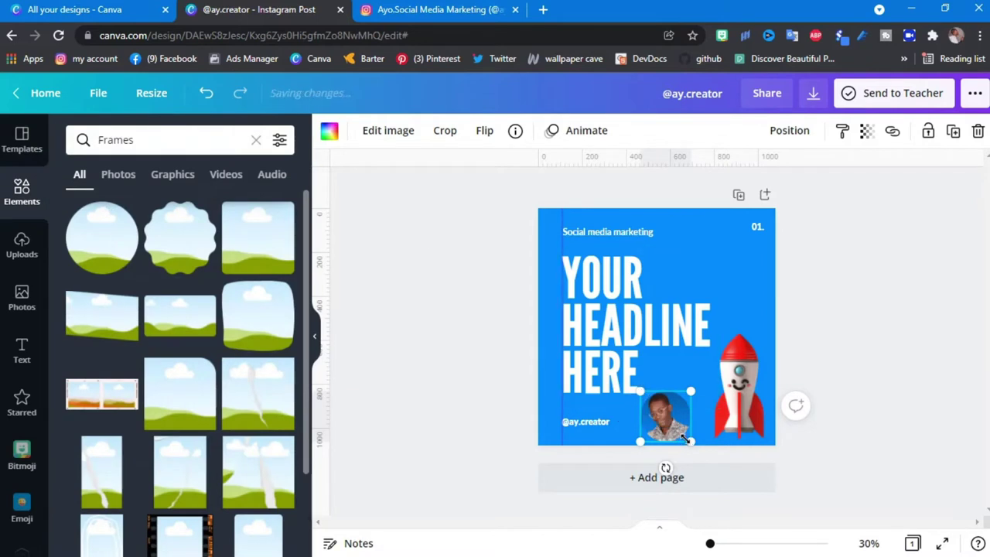
{"action": "left_click_drag", "start_coordinate": [677, 430], "coordinate": [682, 432]}
Search Elements for circle shapes and add a solid circle to the cover.
{"action": "left_click", "coordinate": [257, 141]}
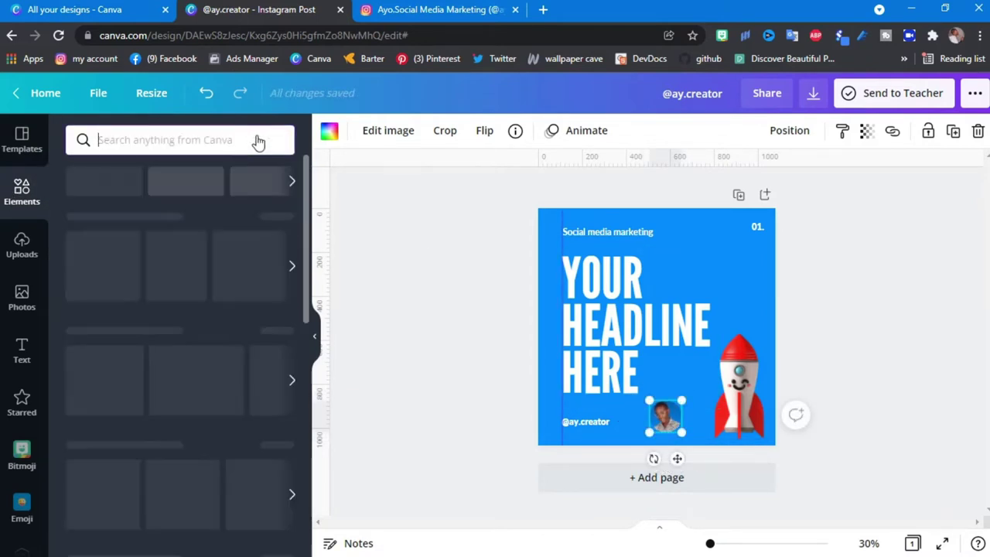
{"action": "left_click", "coordinate": [198, 136]}
{"action": "type", "text": "c"}
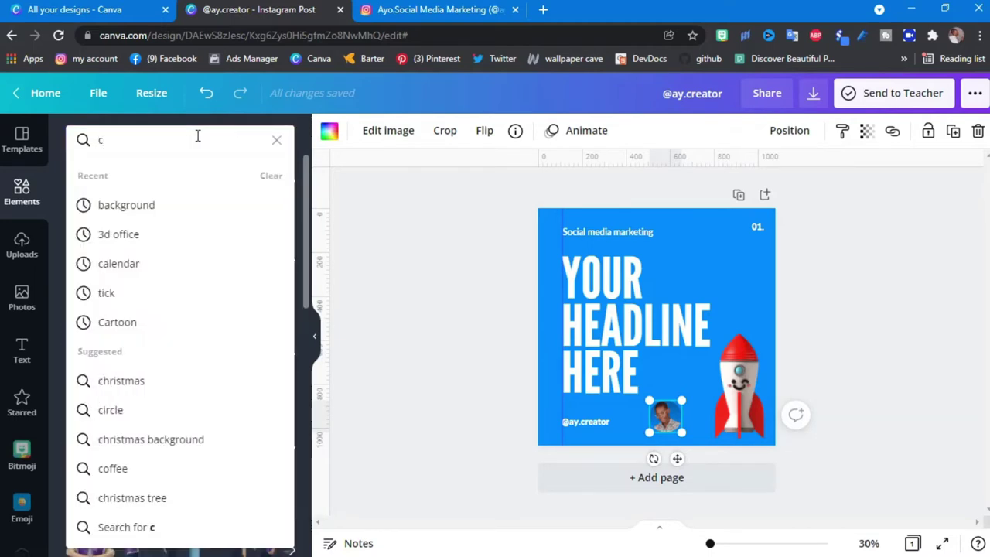
{"action": "left_click", "coordinate": [132, 416]}
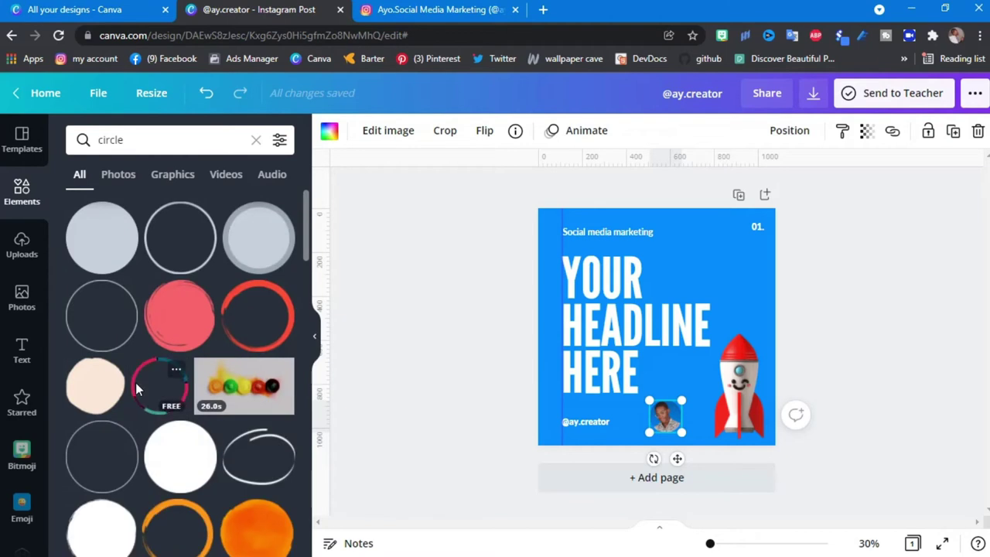
{"action": "left_click", "coordinate": [120, 236]}
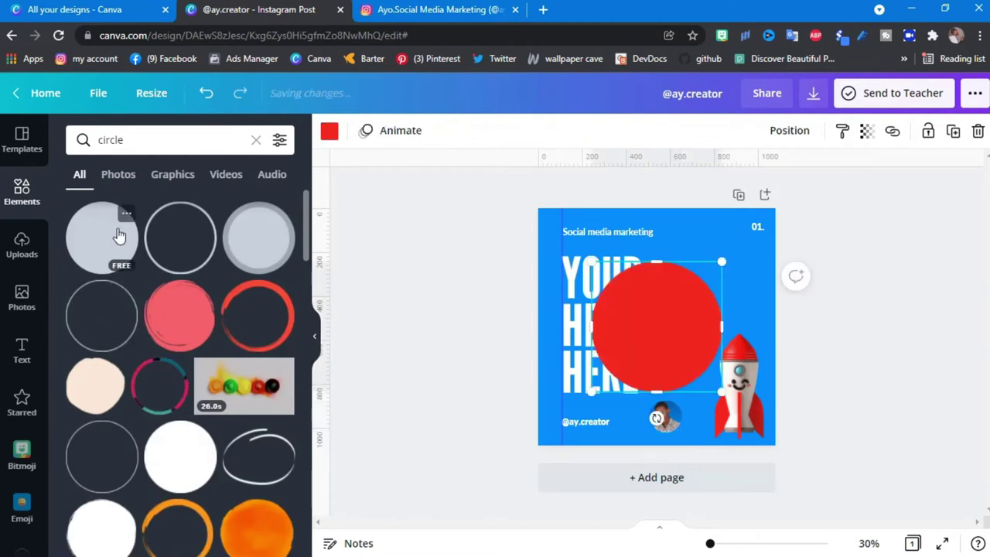
Recolour the circle to #0e1b4e and shrink it next to the portrait.
{"action": "left_click", "coordinate": [339, 133]}
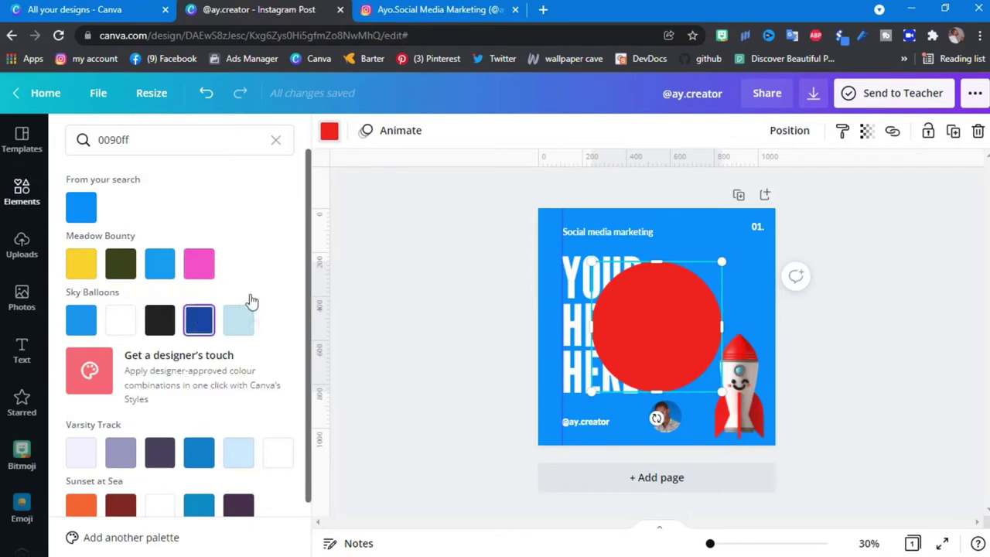
{"action": "left_click_drag", "start_coordinate": [162, 139], "coordinate": [94, 133]}
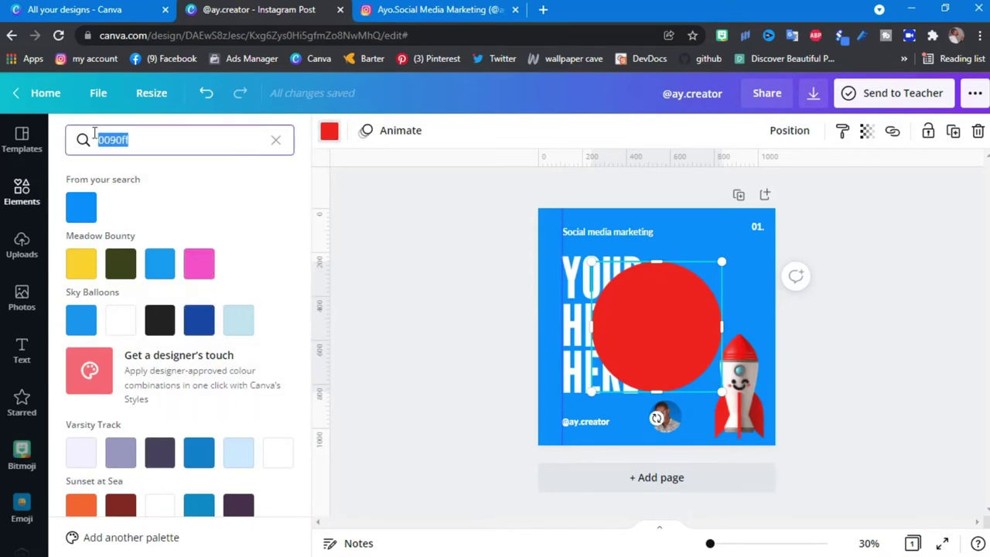
{"action": "key", "text": "BackSpace"}
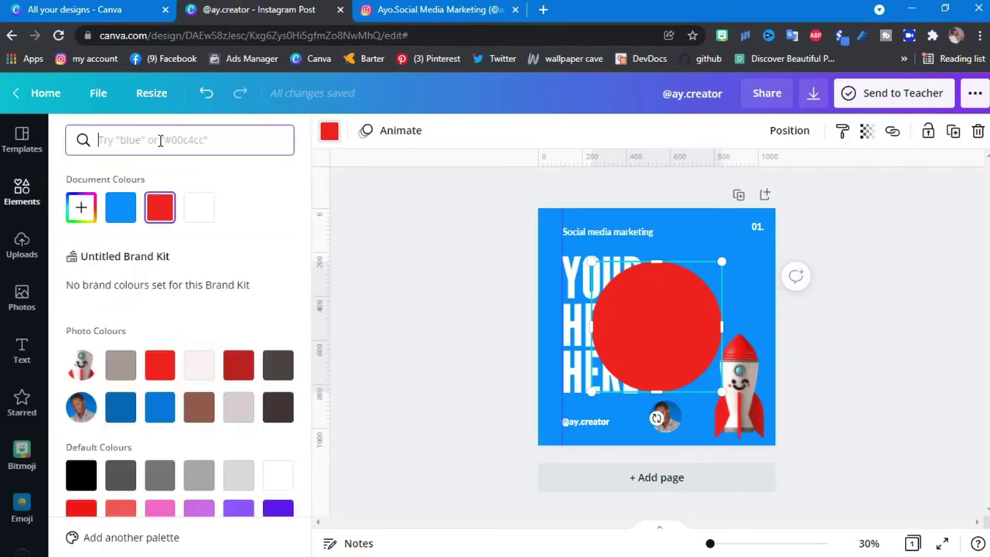
{"action": "type", "text": "0e1b4e"}
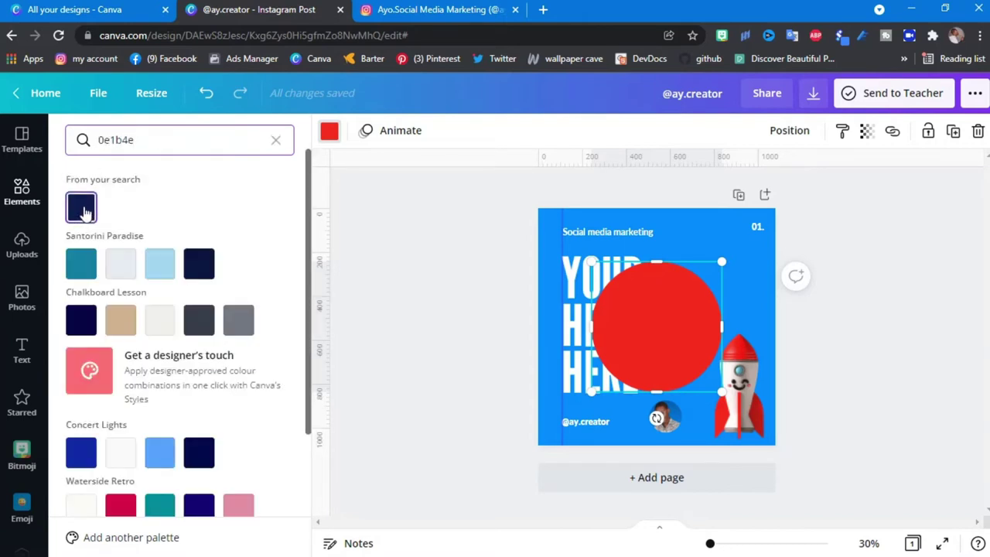
{"action": "left_click", "coordinate": [81, 207]}
{"action": "left_click_drag", "start_coordinate": [718, 386], "coordinate": [648, 420]}
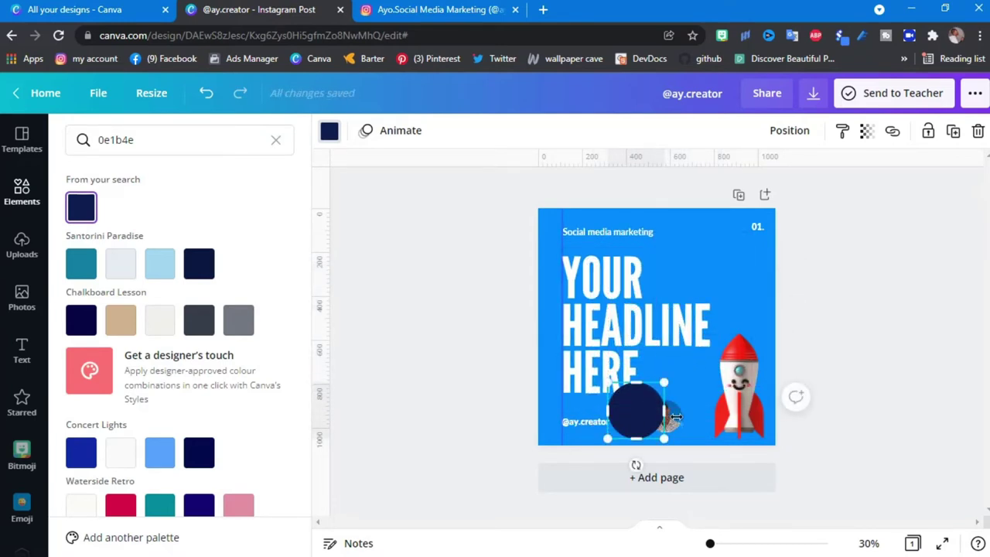
Bring the portrait in front of the navy circle and move it onto the circle.
{"action": "left_click", "coordinate": [681, 417]}
{"action": "right_click", "coordinate": [680, 422]}
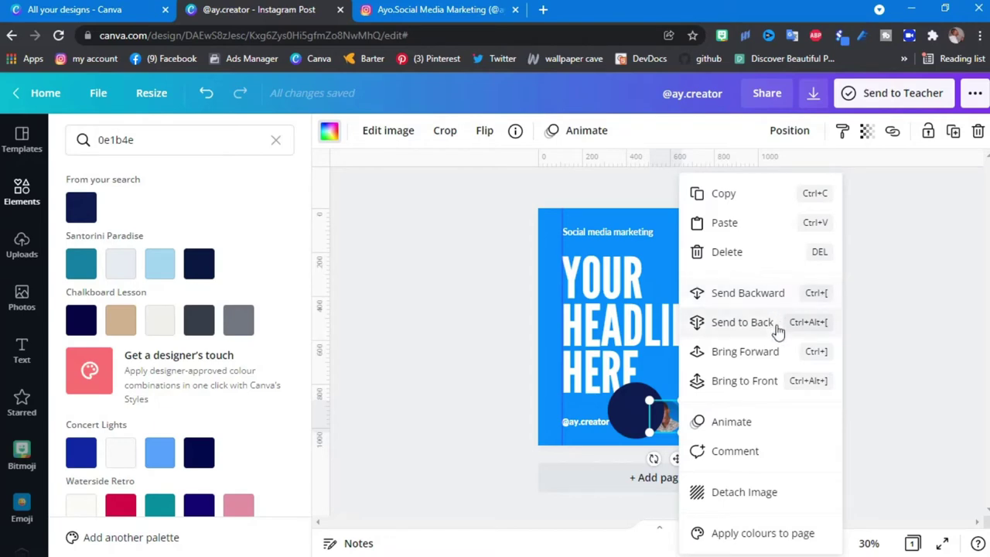
{"action": "left_click", "coordinate": [770, 357]}
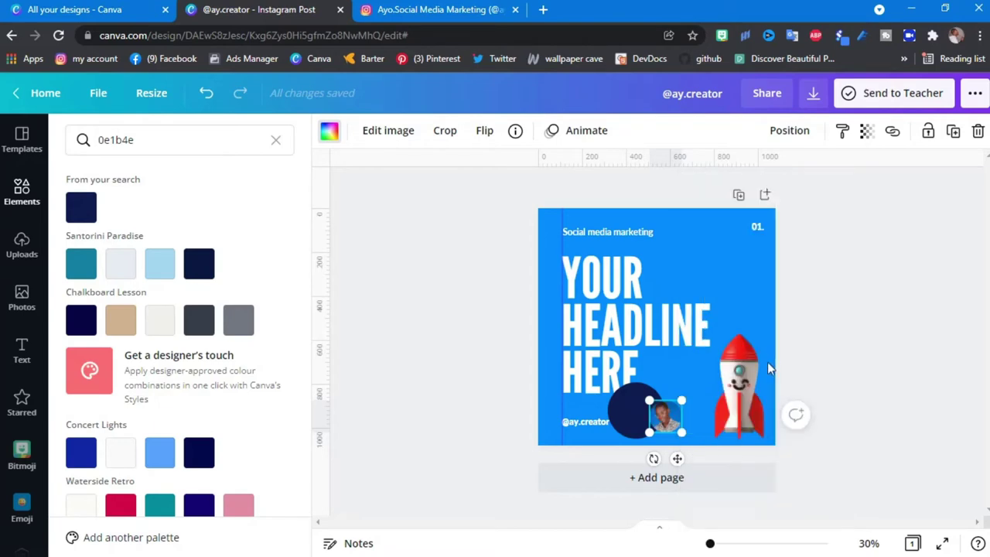
{"action": "left_click", "coordinate": [774, 133]}
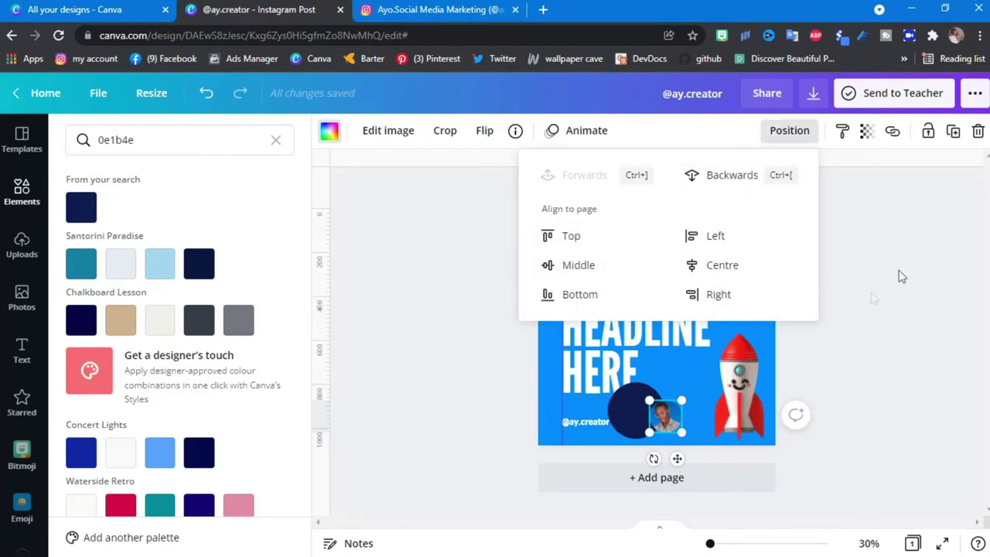
{"action": "left_click", "coordinate": [776, 404]}
{"action": "mouse_move", "coordinate": [665, 417]}
{"action": "left_mouse_down"}
{"action": "mouse_move", "coordinate": [632, 412]}
{"action": "mouse_move", "coordinate": [661, 436]}
{"action": "left_mouse_up"}
Centre the portrait and circle horizontally and vertically, then group them.
{"action": "left_click", "coordinate": [684, 413]}
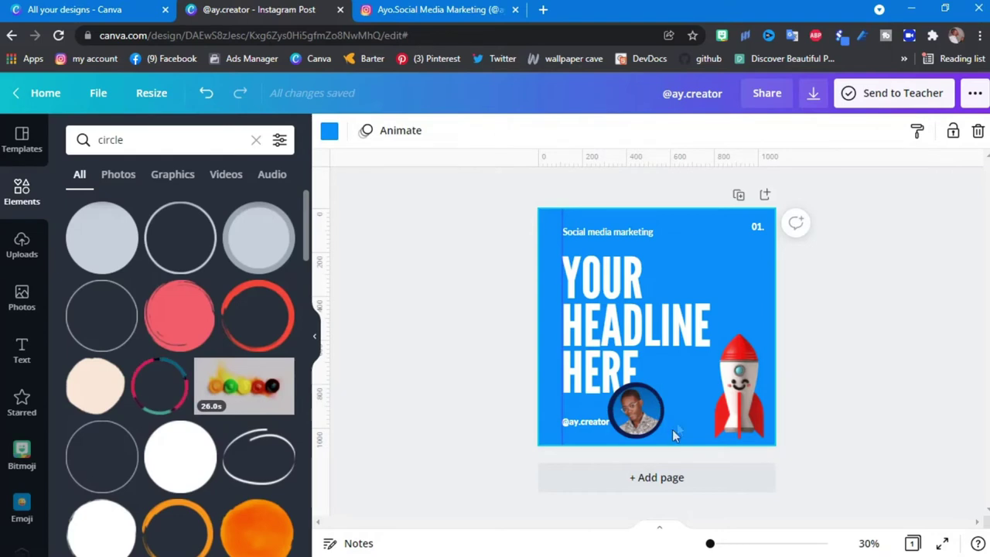
{"action": "left_click_drag", "start_coordinate": [657, 417], "coordinate": [688, 454]}
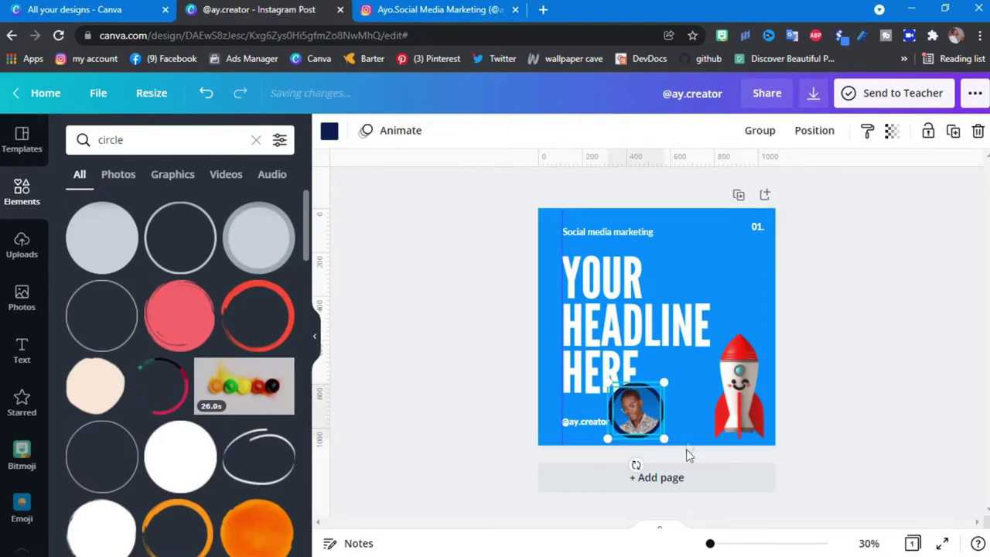
{"action": "left_click", "coordinate": [816, 131]}
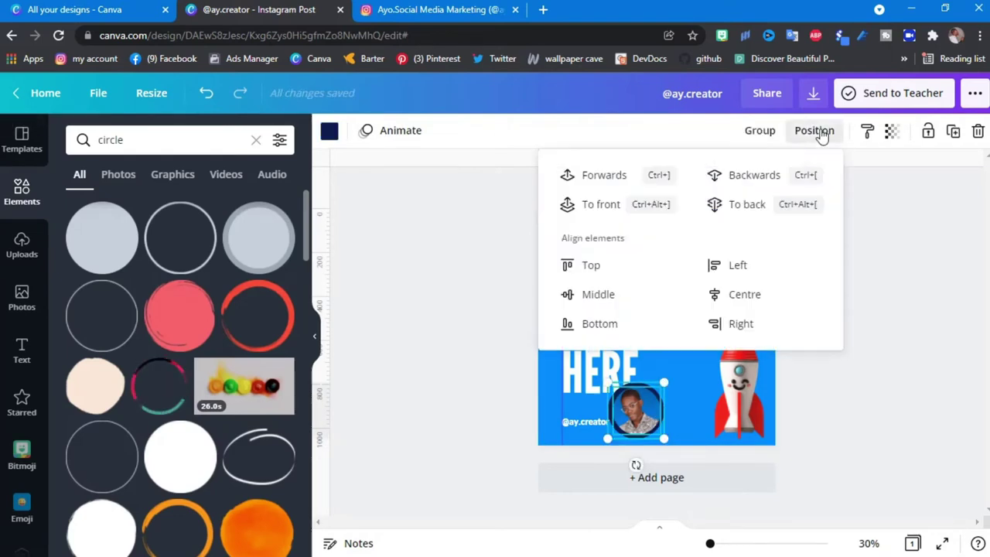
{"action": "left_click", "coordinate": [746, 305]}
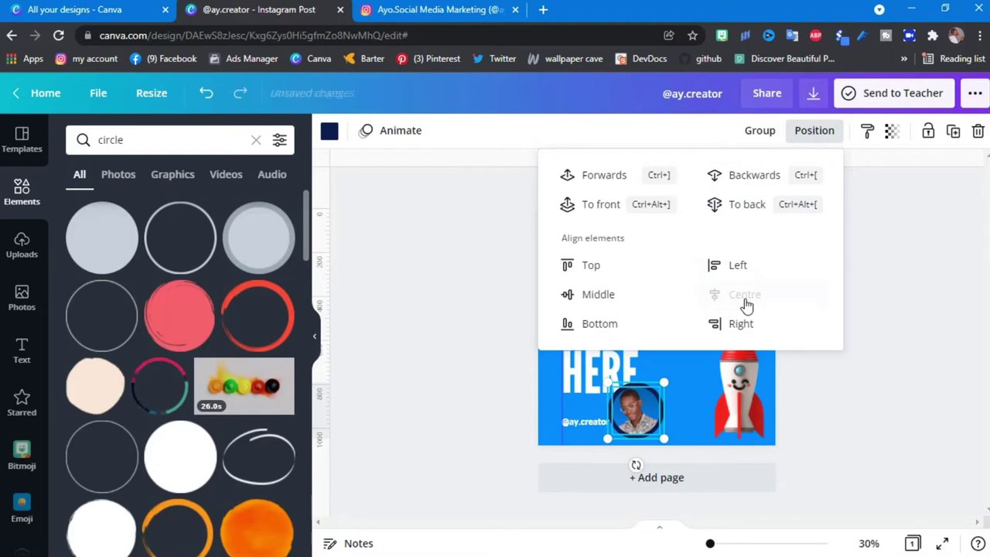
{"action": "left_click", "coordinate": [611, 293]}
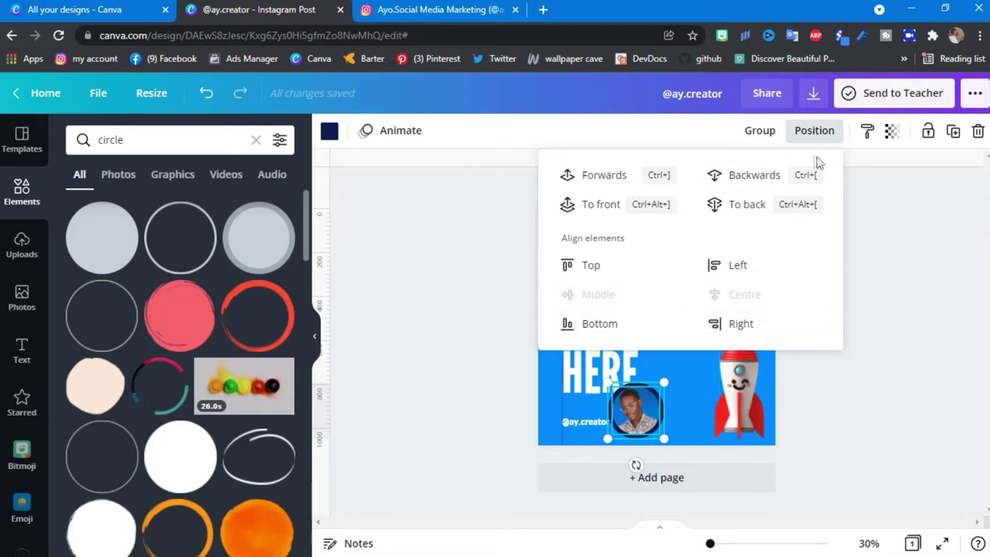
{"action": "left_click", "coordinate": [760, 131]}
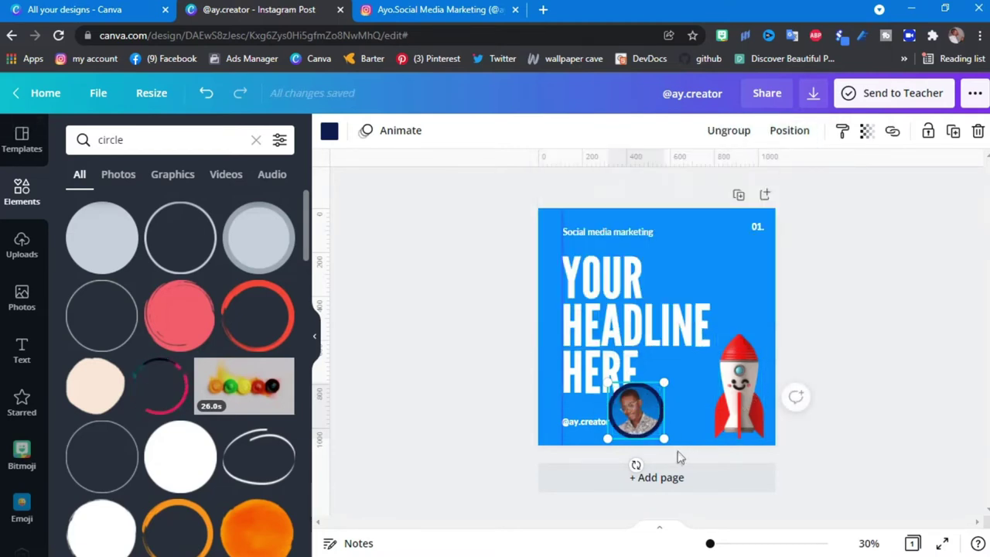
{"action": "left_click", "coordinate": [661, 415]}
{"action": "mouse_move", "coordinate": [661, 415]}
{"action": "left_mouse_down"}
{"action": "mouse_move", "coordinate": [681, 420]}
{"action": "mouse_move", "coordinate": [671, 430]}
{"action": "left_mouse_up"}
Reposition the handle text so it sits beside the photo circle.
{"action": "left_click_drag", "start_coordinate": [710, 543], "coordinate": [722, 543]}
{"action": "scroll", "coordinate": [711, 391], "scroll_direction": "down", "scroll_amount": 5}
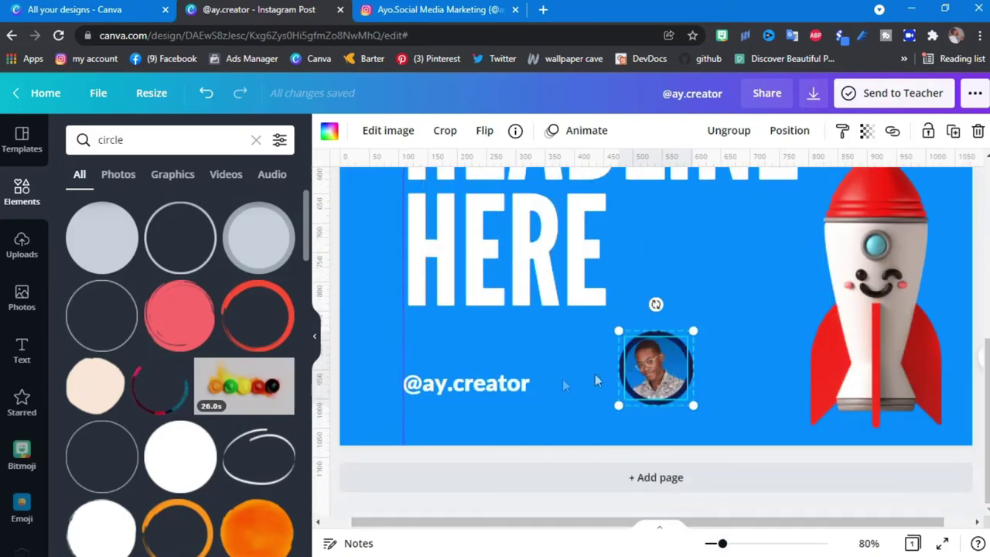
{"action": "mouse_move", "coordinate": [459, 384]}
{"action": "left_mouse_down"}
{"action": "mouse_move", "coordinate": [576, 386]}
{"action": "mouse_move", "coordinate": [442, 387]}
{"action": "mouse_move", "coordinate": [450, 389]}
{"action": "left_mouse_up"}
{"action": "left_click", "coordinate": [670, 384]}
{"action": "left_click_drag", "start_coordinate": [638, 385], "coordinate": [605, 381]}
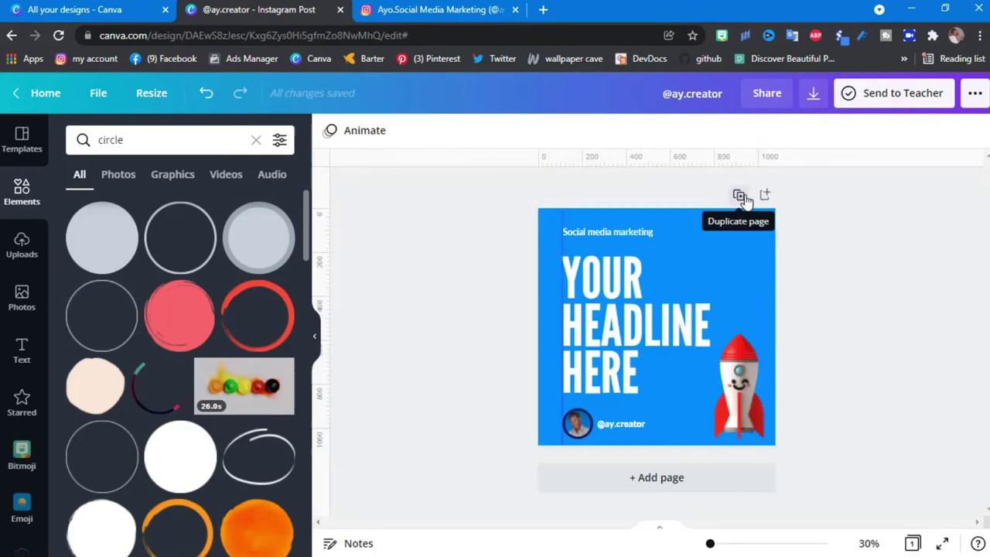
Duplicate the cover as page 2 and delete its rocket.
{"action": "left_click", "coordinate": [740, 195]}
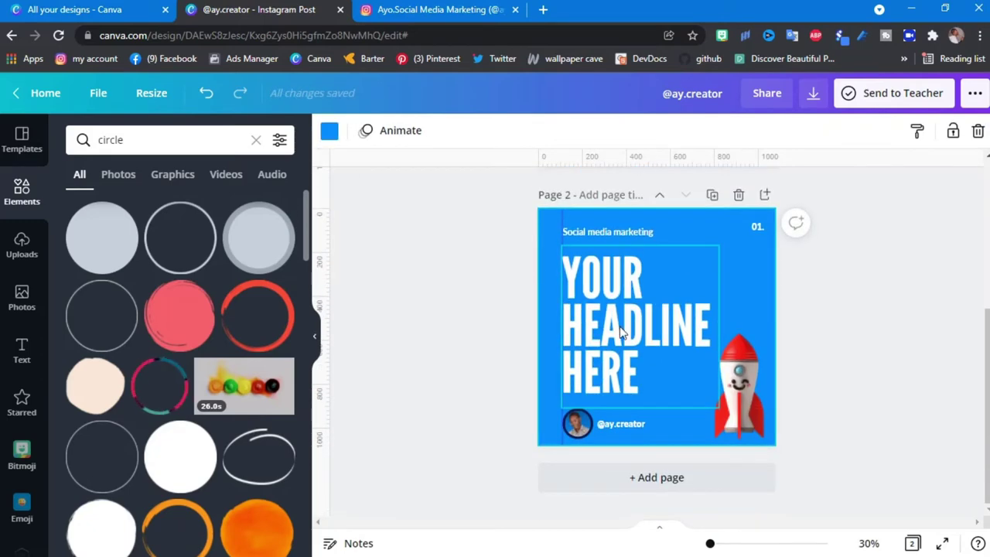
{"action": "left_click", "coordinate": [621, 332]}
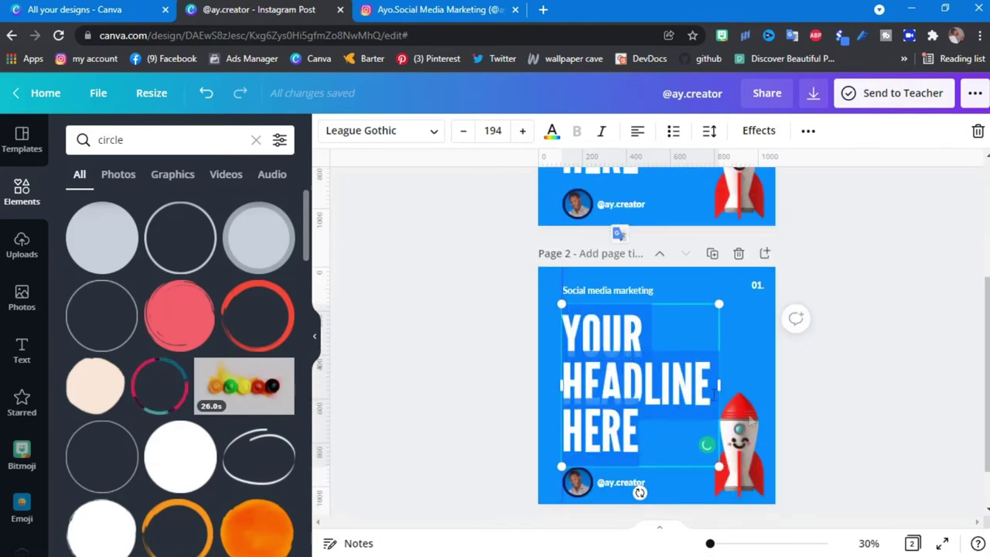
{"action": "left_click", "coordinate": [753, 448]}
{"action": "key", "text": "Delete"}
Replace the headline with 'BODY TEXT' and widen the box to one line.
{"action": "left_click", "coordinate": [630, 414]}
{"action": "left_click", "coordinate": [630, 414]}
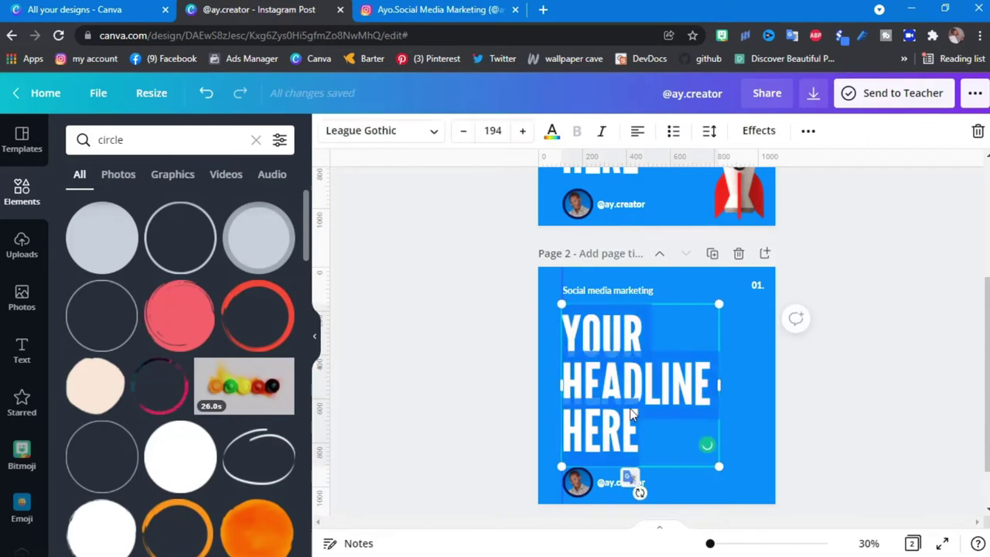
{"action": "type", "text": "BODY"}
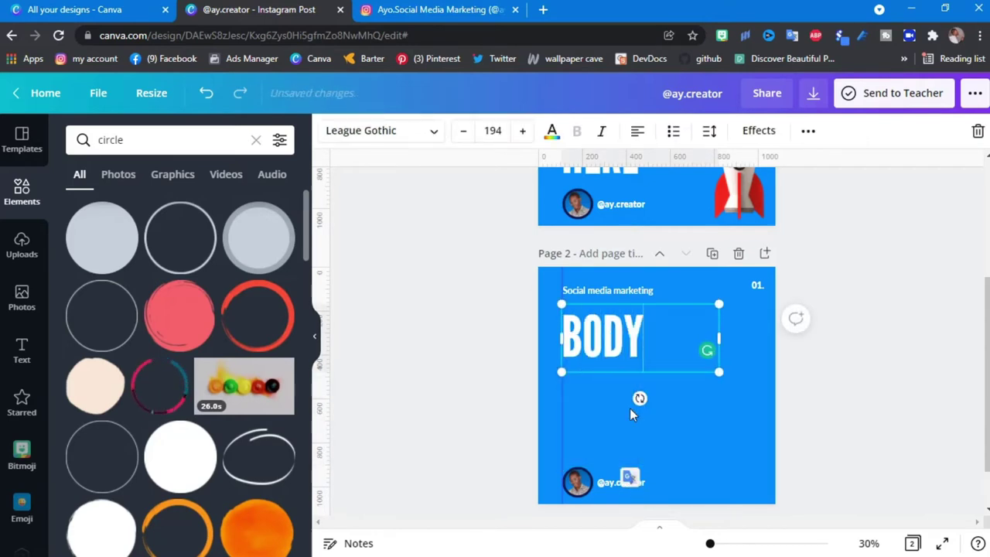
{"action": "type", "text": " TEXT"}
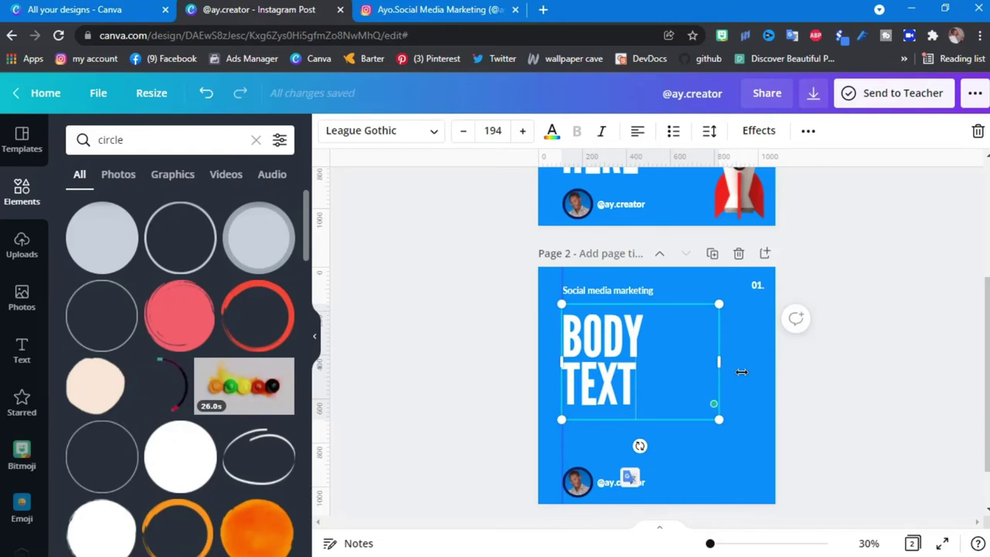
{"action": "left_click_drag", "start_coordinate": [741, 372], "coordinate": [736, 373]}
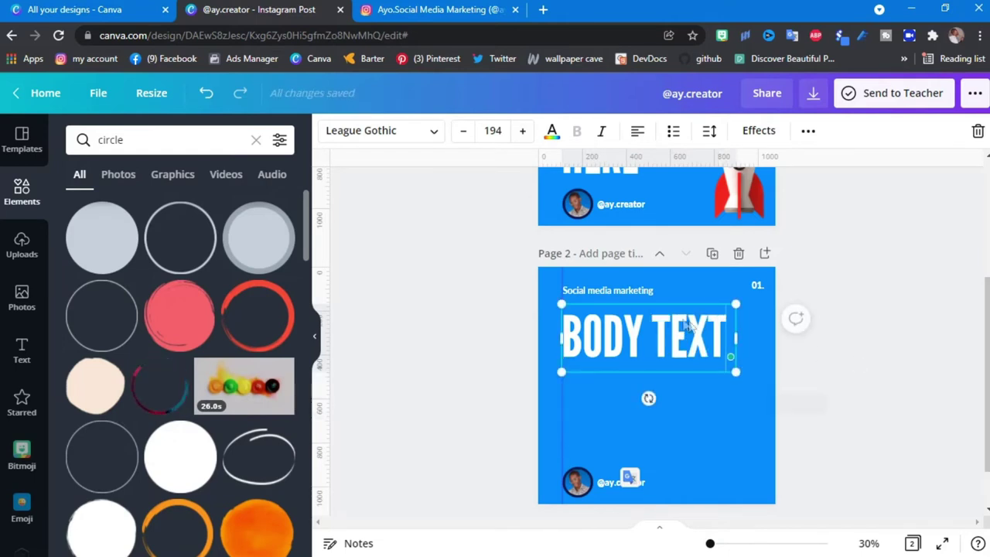
Move the heading slightly down and change its font to Lato Bold.
{"action": "left_click_drag", "start_coordinate": [680, 325], "coordinate": [665, 348]}
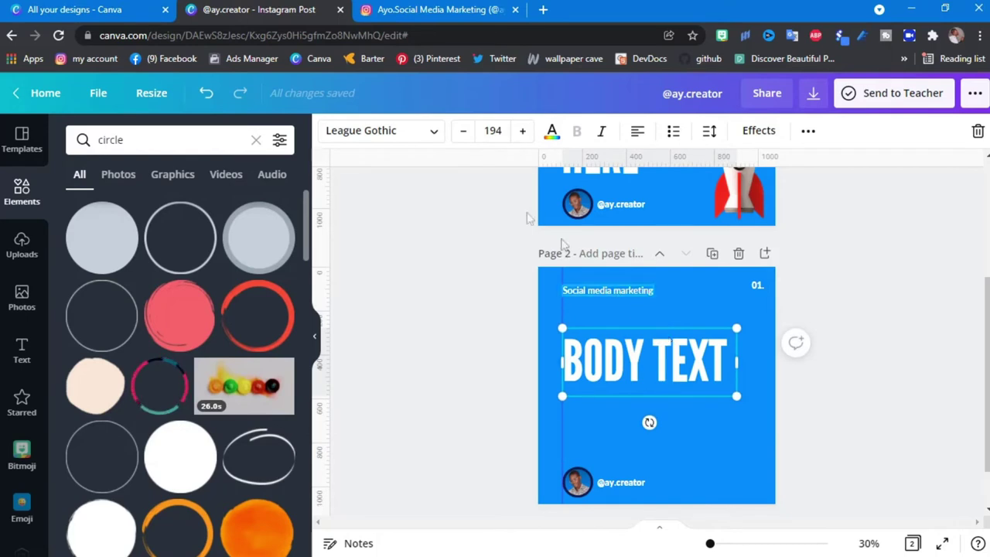
{"action": "left_click", "coordinate": [363, 130]}
{"action": "type", "text": "lea"}
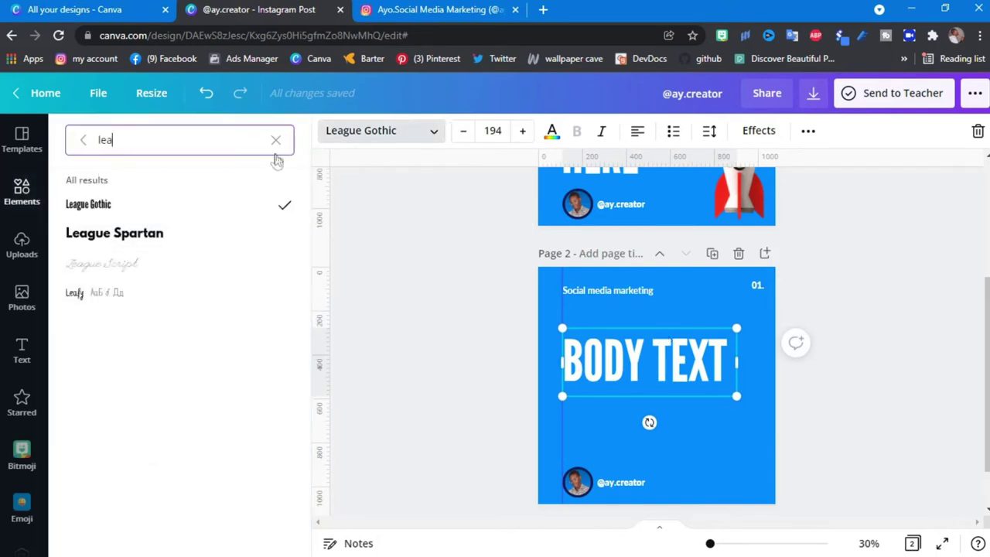
{"action": "left_click", "coordinate": [275, 141]}
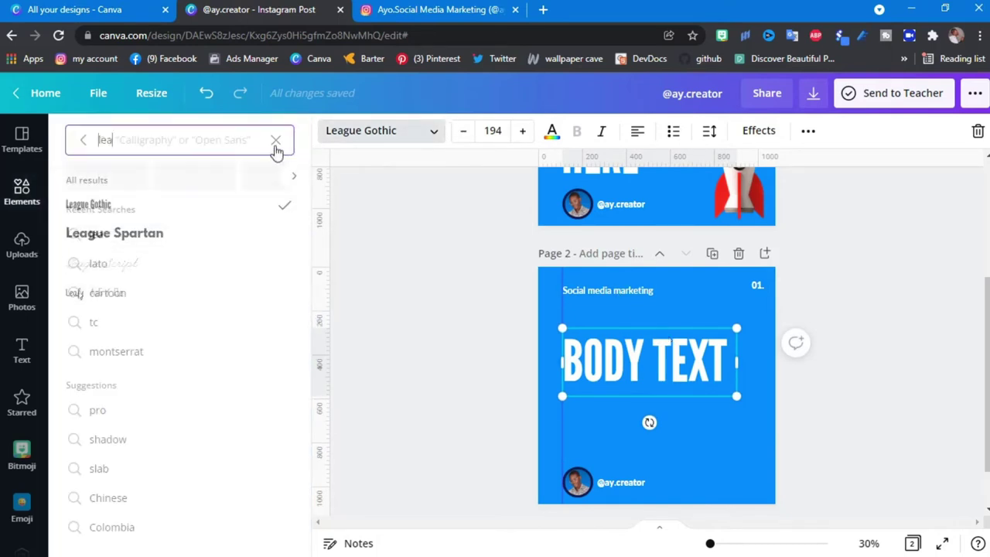
{"action": "left_click", "coordinate": [84, 143]}
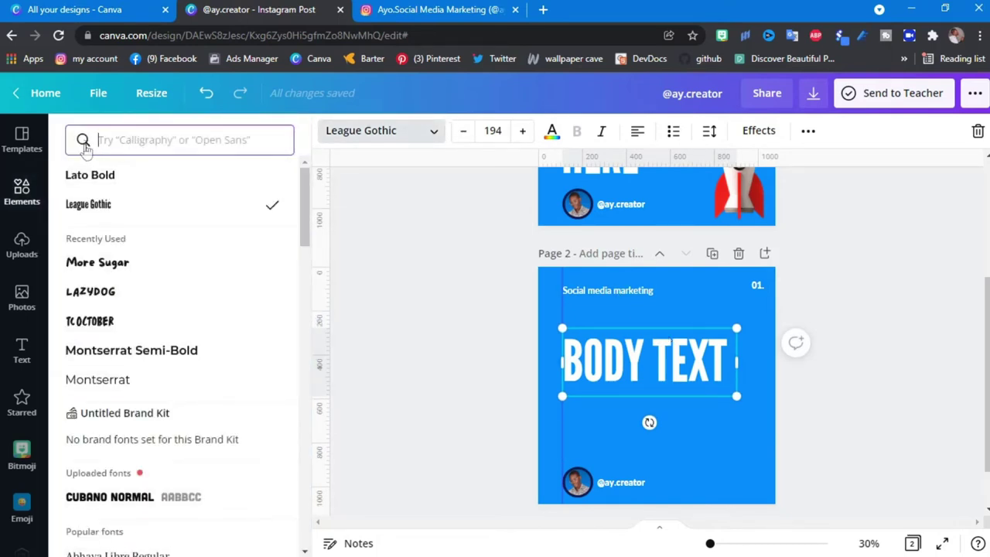
{"action": "left_click", "coordinate": [166, 179]}
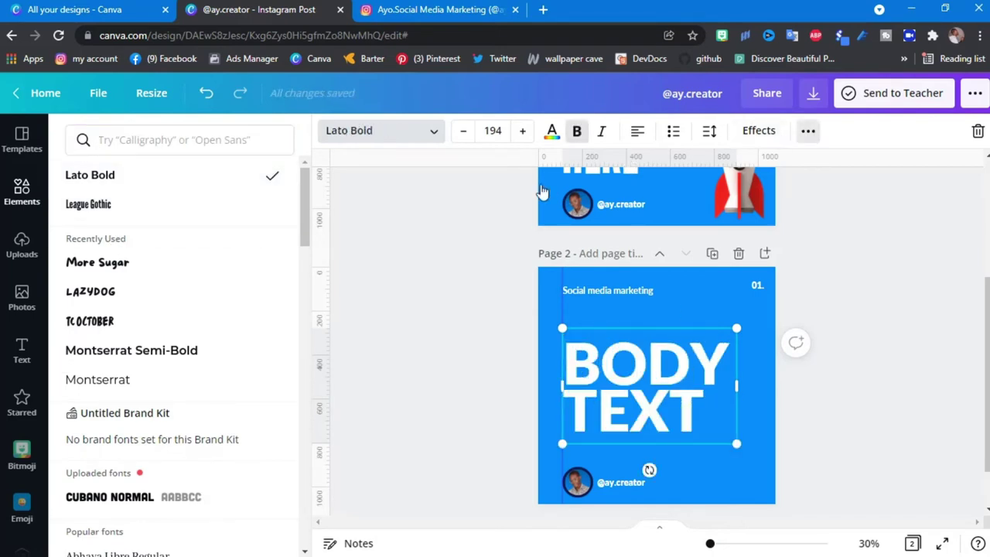
Turn off Upper case so the heading reads 'Body text'.
{"action": "left_click", "coordinate": [808, 132]}
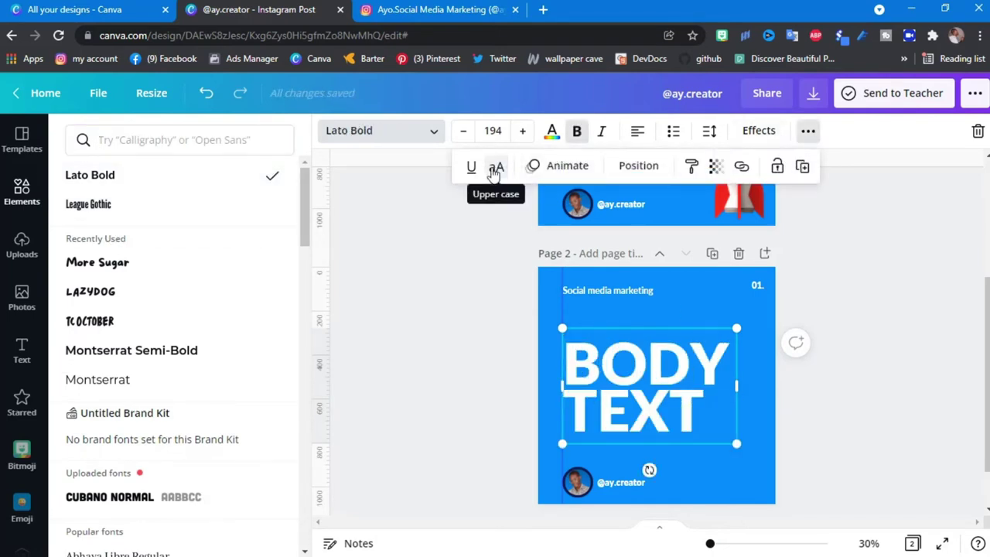
{"action": "left_click", "coordinate": [495, 170]}
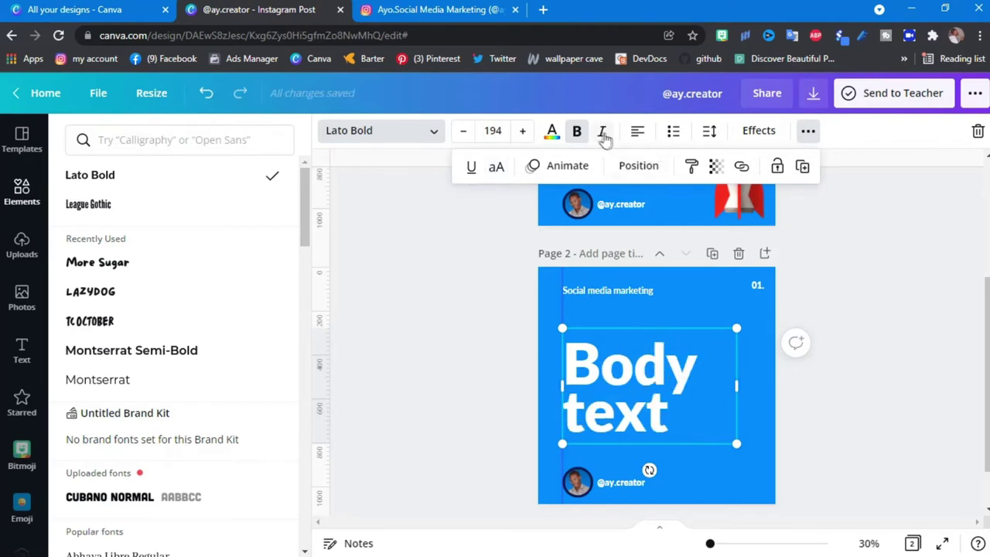
{"action": "left_click", "coordinate": [577, 133]}
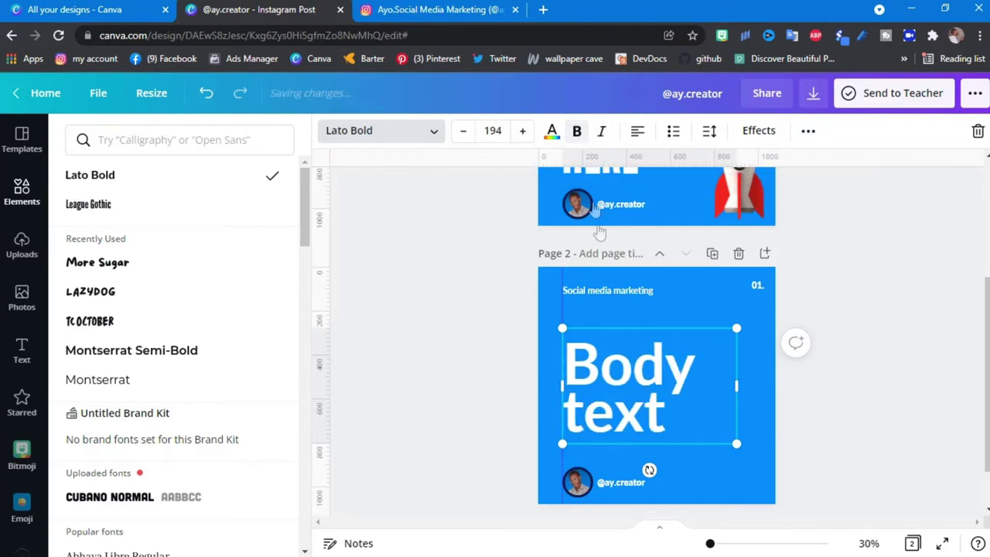
{"action": "left_click", "coordinate": [893, 387]}
{"action": "left_click", "coordinate": [626, 371]}
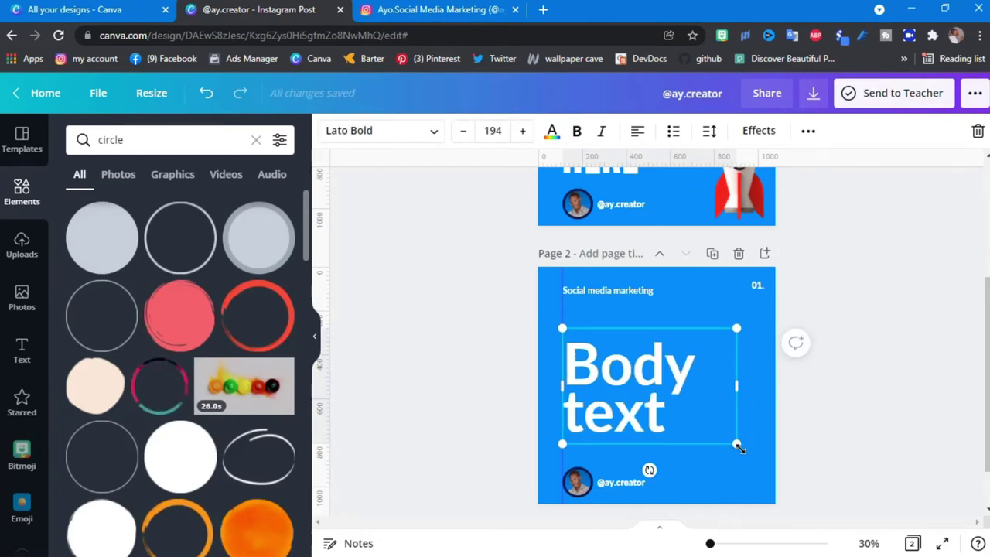
Resize the body text box and reduce the font size to 83.9.
{"action": "left_click_drag", "start_coordinate": [709, 426], "coordinate": [657, 390]}
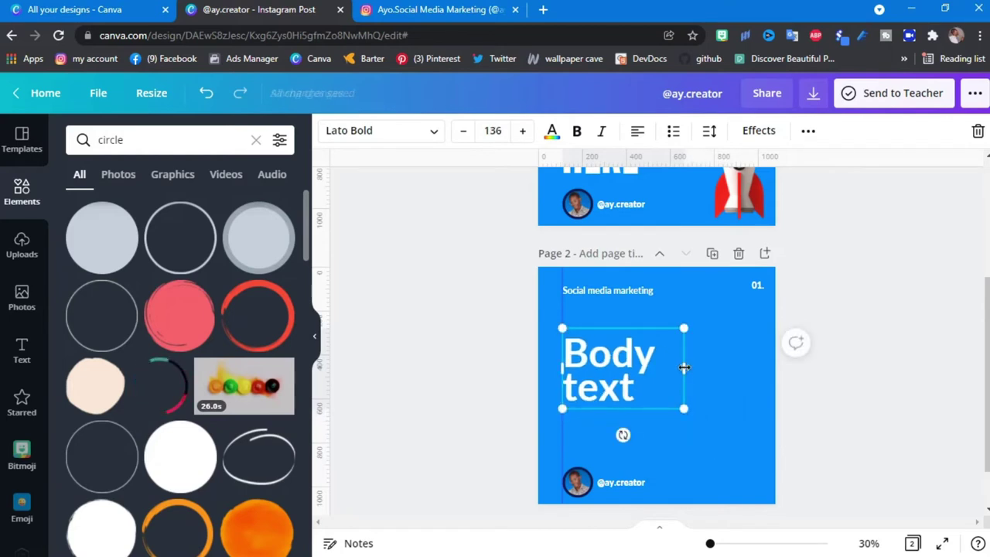
{"action": "mouse_move", "coordinate": [710, 366]}
{"action": "left_mouse_down"}
{"action": "mouse_move", "coordinate": [736, 369]}
{"action": "mouse_move", "coordinate": [720, 365]}
{"action": "left_mouse_up"}
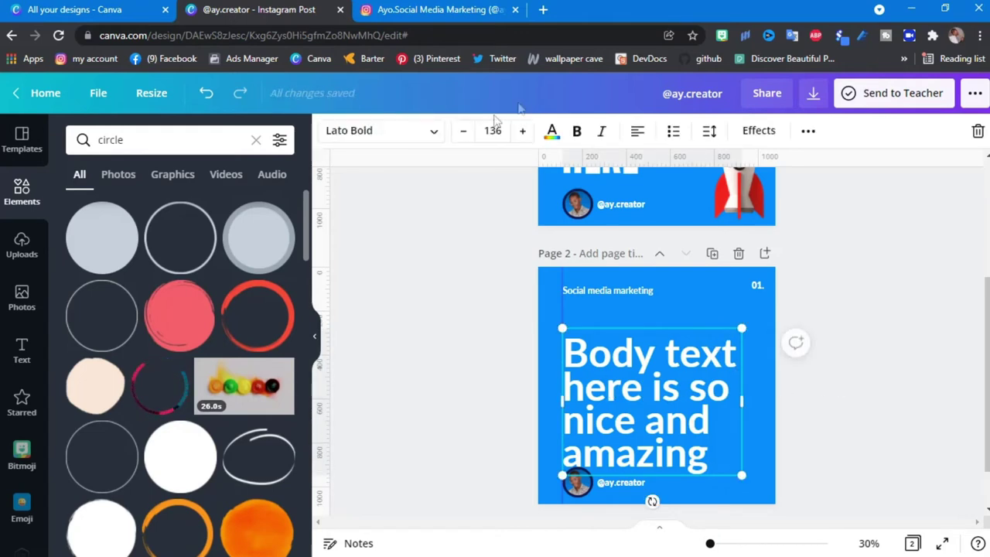
{"action": "left_click", "coordinate": [464, 131]}
{"action": "left_click", "coordinate": [464, 132]}
{"action": "left_click", "coordinate": [464, 131]}
{"action": "left_click", "coordinate": [464, 131]}
{"action": "left_click", "coordinate": [463, 131]}
{"action": "left_click", "coordinate": [464, 132]}
{"action": "left_click", "coordinate": [464, 132]}
{"action": "left_click", "coordinate": [464, 131]}
{"action": "left_click", "coordinate": [464, 131]}
{"action": "left_click", "coordinate": [464, 131]}
{"action": "left_click", "coordinate": [464, 132]}
{"action": "left_click", "coordinate": [464, 132]}
{"action": "left_click", "coordinate": [464, 131]}
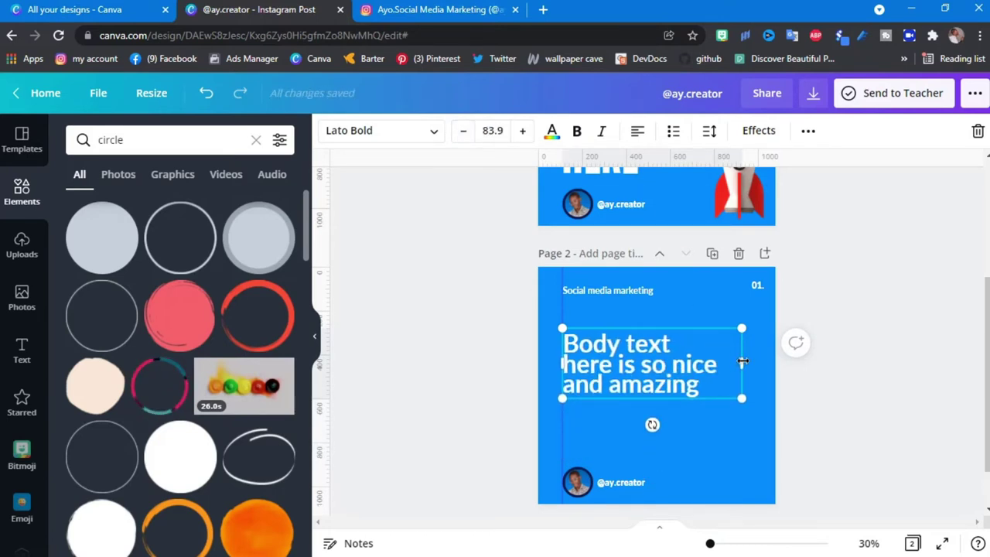
Narrow the paragraph box, lower the font size to 74.9, and move it slightly down.
{"action": "left_click_drag", "start_coordinate": [718, 360], "coordinate": [711, 361]}
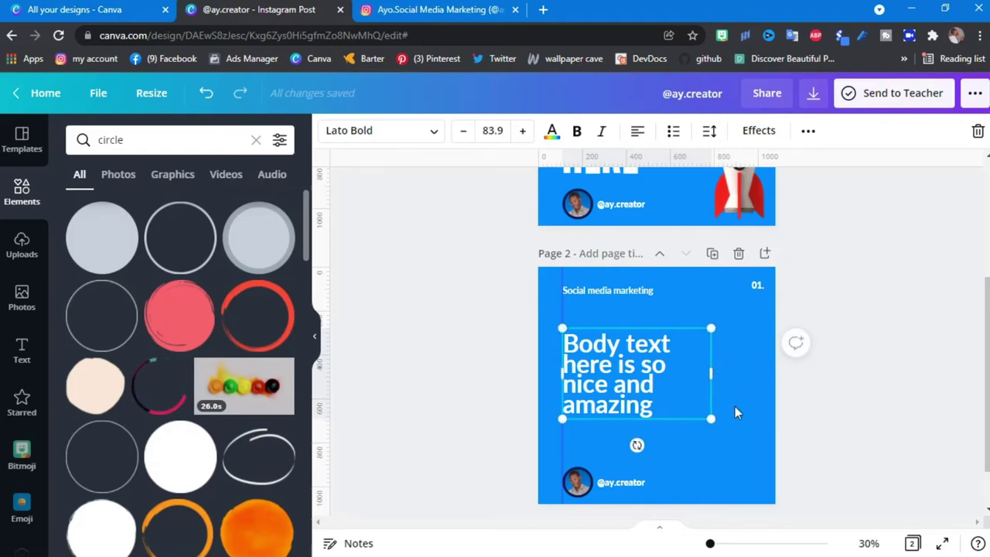
{"action": "scroll", "coordinate": [731, 406], "scroll_direction": "down", "scroll_amount": 2}
{"action": "left_click", "coordinate": [463, 133]}
{"action": "left_click", "coordinate": [463, 134]}
{"action": "left_click", "coordinate": [463, 134]}
{"action": "left_click", "coordinate": [464, 134]}
{"action": "left_click", "coordinate": [463, 134]}
{"action": "left_click", "coordinate": [463, 134]}
{"action": "left_click", "coordinate": [463, 134]}
{"action": "left_click", "coordinate": [463, 134]}
{"action": "left_click", "coordinate": [463, 133]}
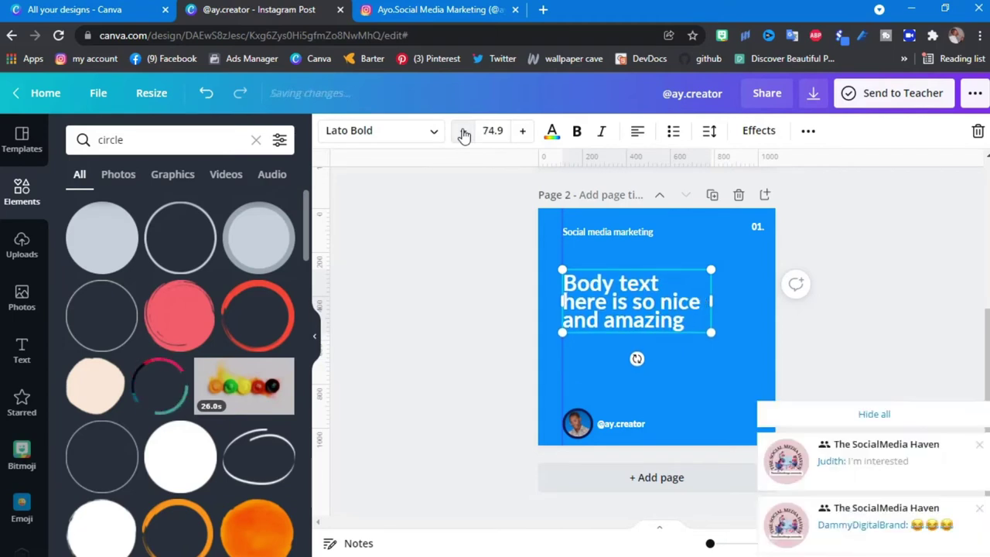
{"action": "left_click", "coordinate": [874, 412]}
{"action": "left_click", "coordinate": [866, 373]}
{"action": "left_click_drag", "start_coordinate": [670, 302], "coordinate": [668, 320]}
{"action": "left_click", "coordinate": [923, 284]}
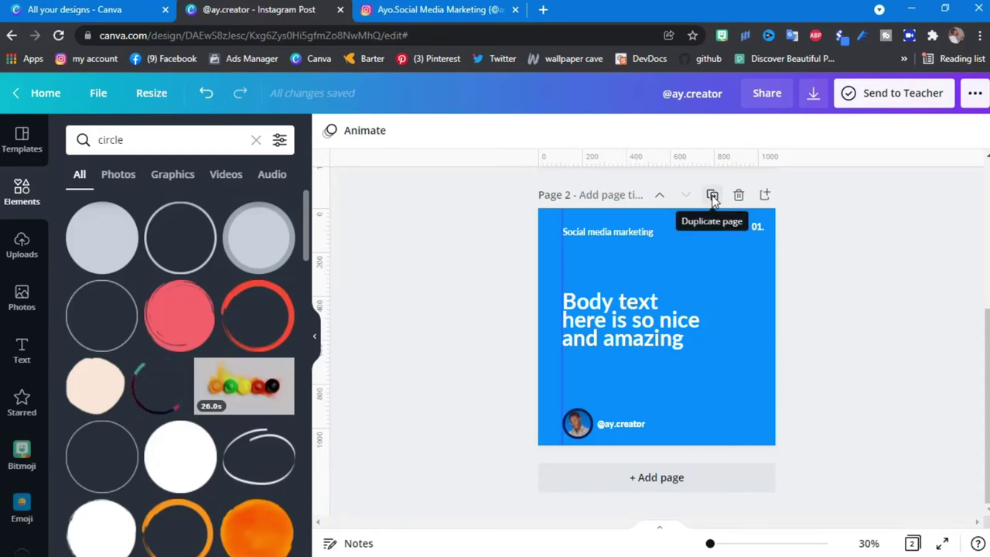
Duplicate page 2 twice to create pages 3 and 4.
{"action": "left_click", "coordinate": [713, 195]}
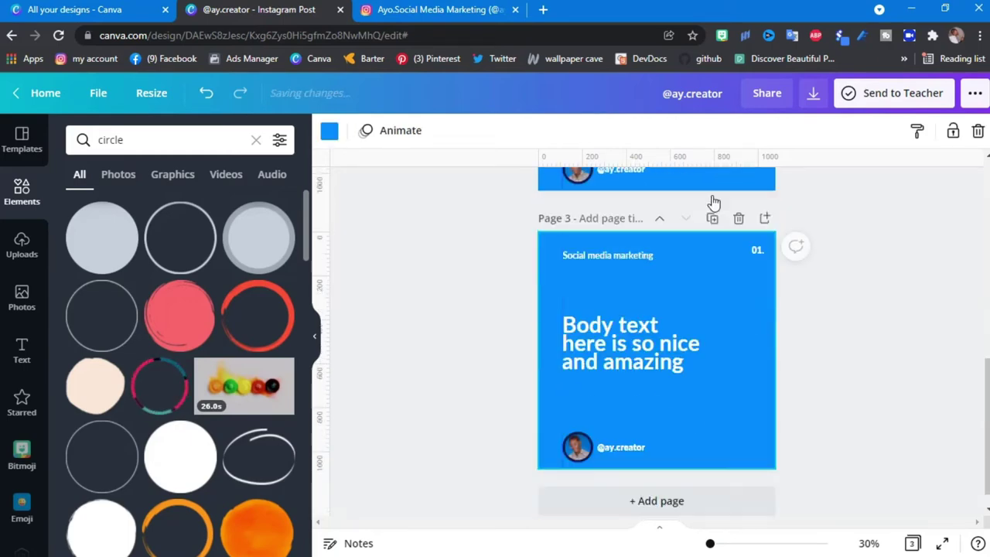
{"action": "scroll", "coordinate": [733, 232], "scroll_direction": "up", "scroll_amount": 3}
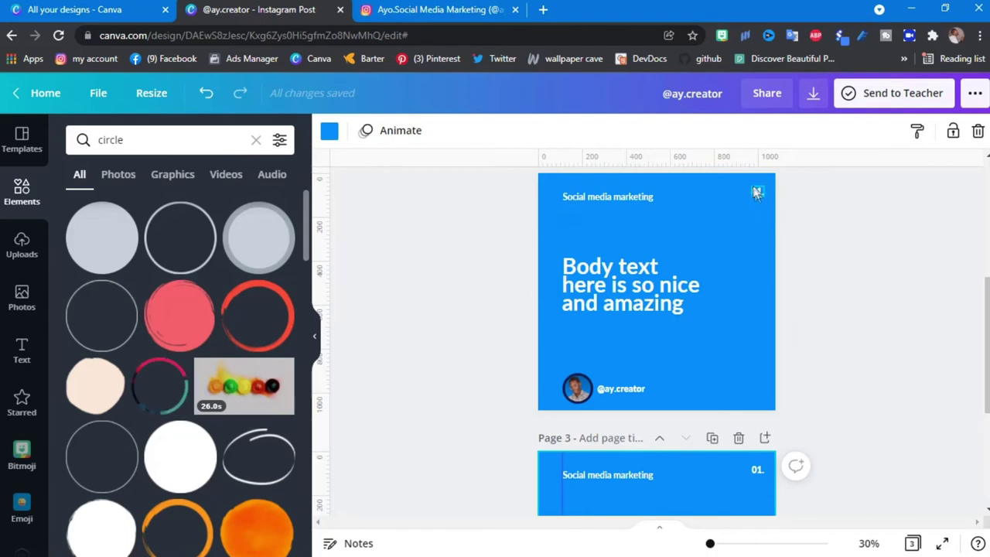
{"action": "scroll", "coordinate": [747, 271], "scroll_direction": "down", "scroll_amount": 2}
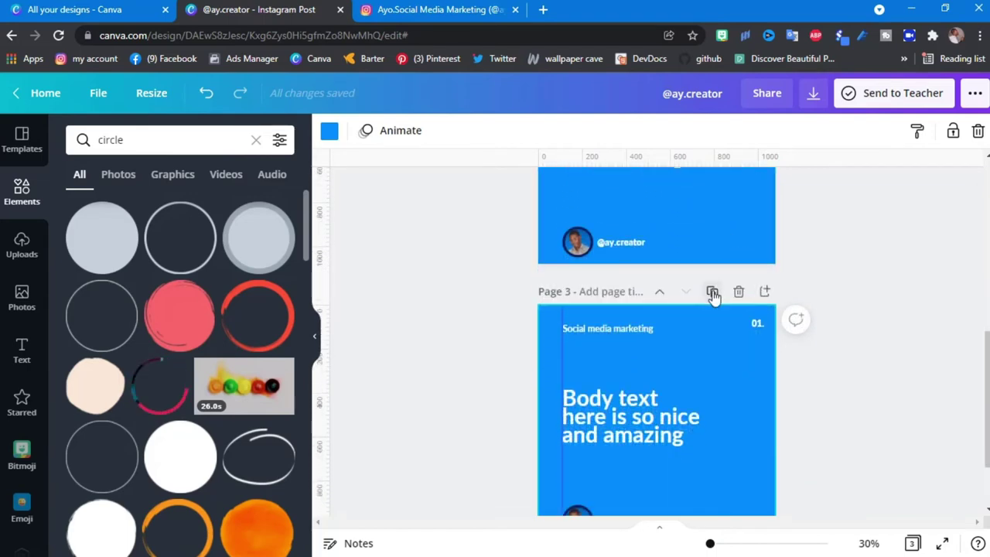
{"action": "left_click", "coordinate": [712, 292]}
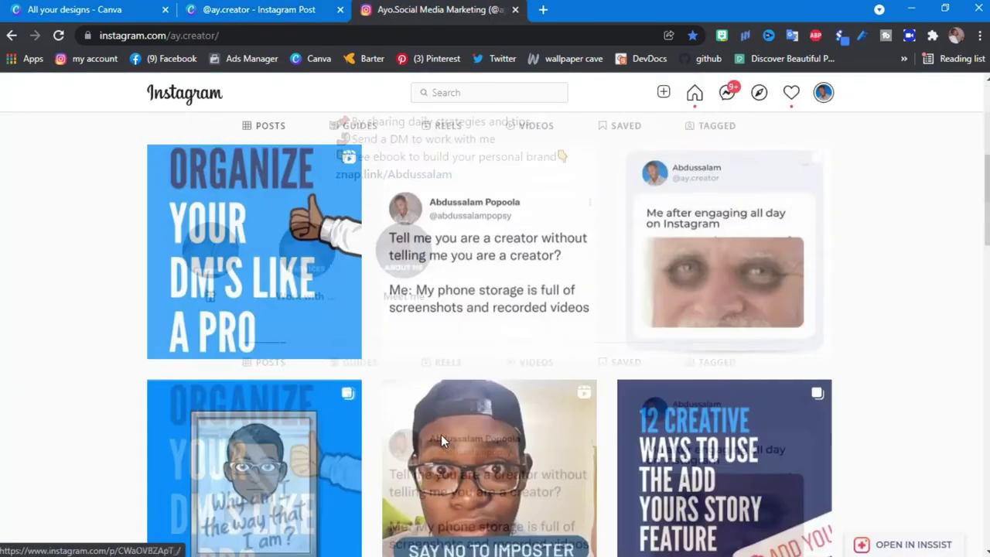
Open the 12 Creative Ways carousel post and advance six slides to its last one.
{"action": "scroll", "coordinate": [441, 434], "scroll_direction": "down", "scroll_amount": 4}
{"action": "scroll", "coordinate": [457, 298], "scroll_direction": "up", "scroll_amount": 4}
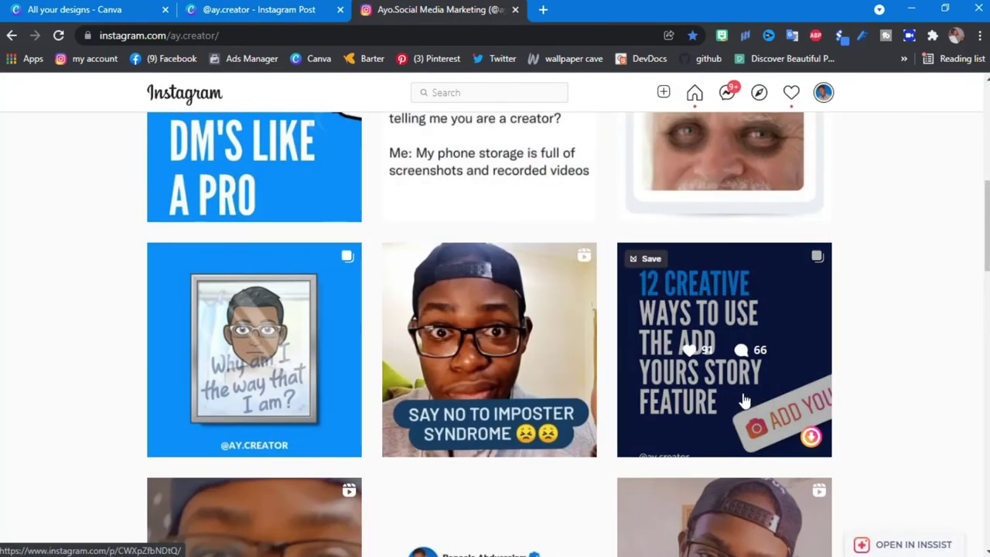
{"action": "left_click", "coordinate": [744, 399]}
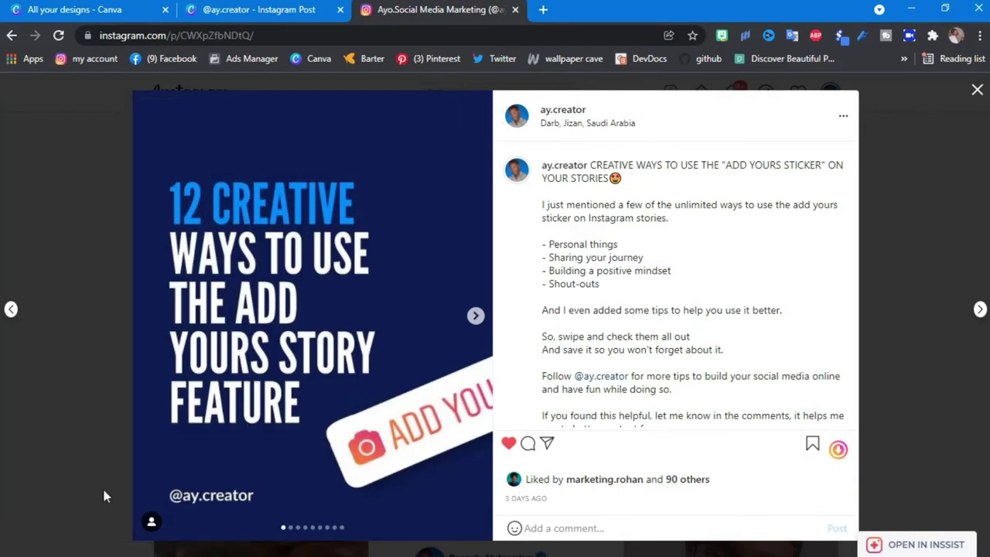
{"action": "left_click", "coordinate": [474, 318]}
{"action": "left_click", "coordinate": [475, 318]}
{"action": "left_click", "coordinate": [475, 318]}
{"action": "left_click", "coordinate": [475, 318]}
{"action": "left_click", "coordinate": [474, 318]}
{"action": "left_click", "coordinate": [475, 318]}
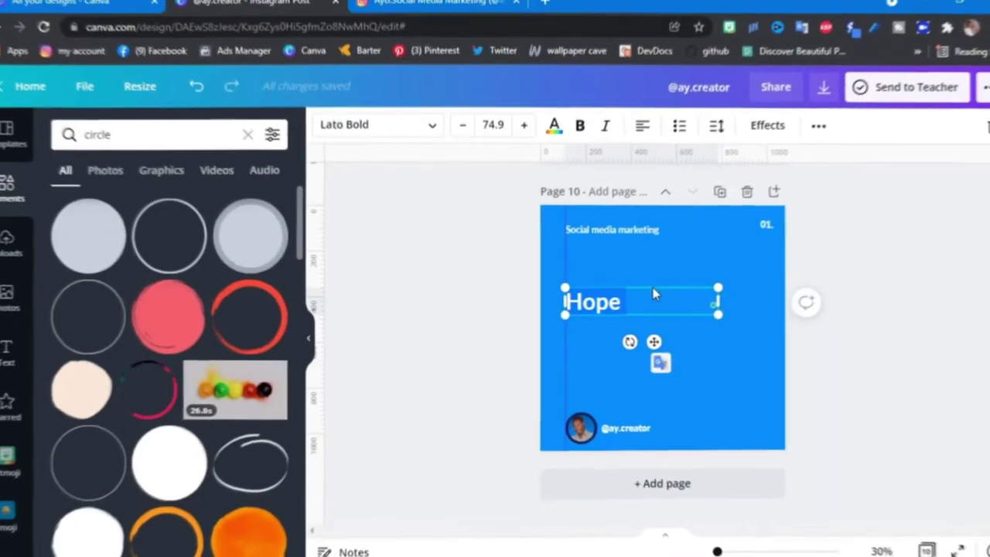
Replace 'Hope' on page 10 with 'Did you find this helpful?', correcting the typo.
{"action": "key", "text": "ctrl+a"}
{"action": "type", "text": "Did you find this"}
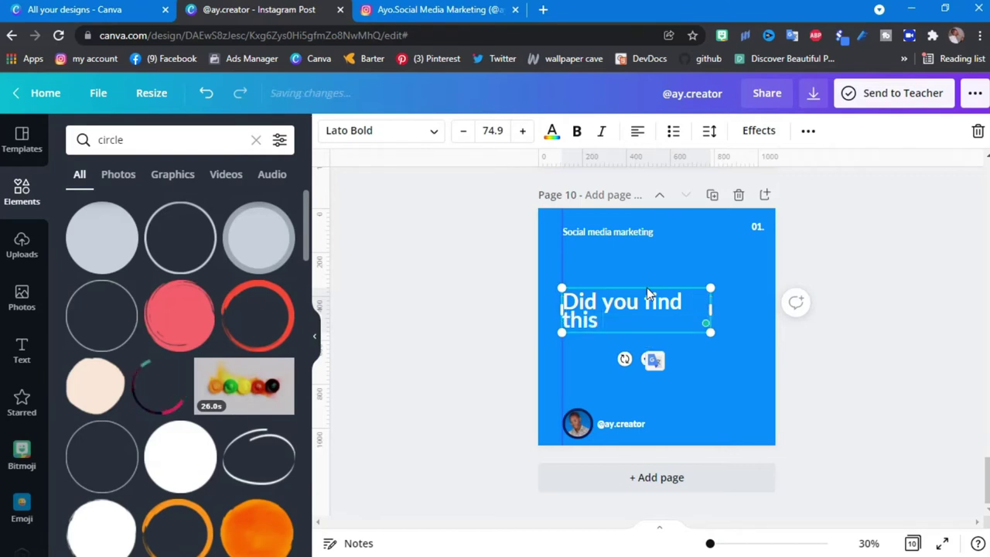
{"action": "type", "text": " helpfu;"}
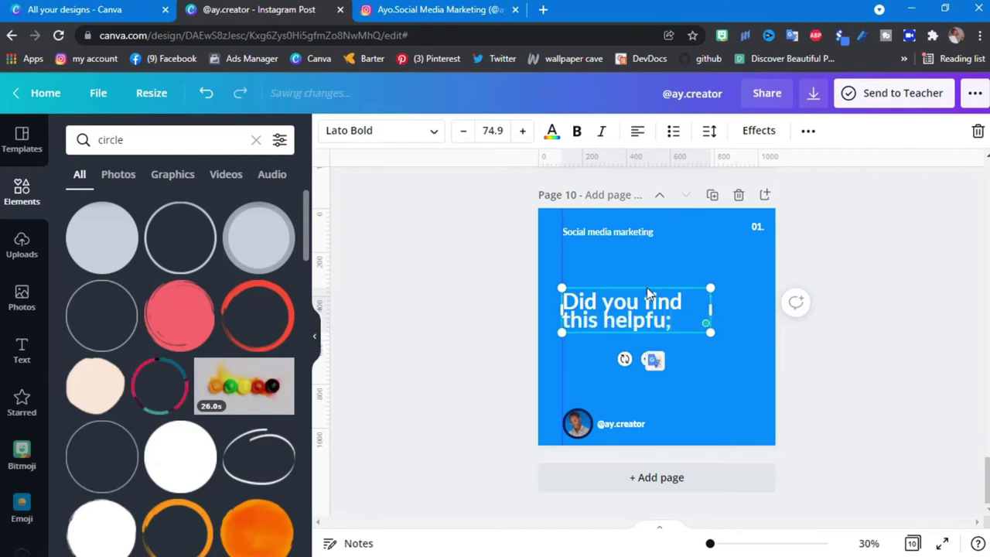
{"action": "key", "text": "BackSpace"}
{"action": "type", "text": "l?"}
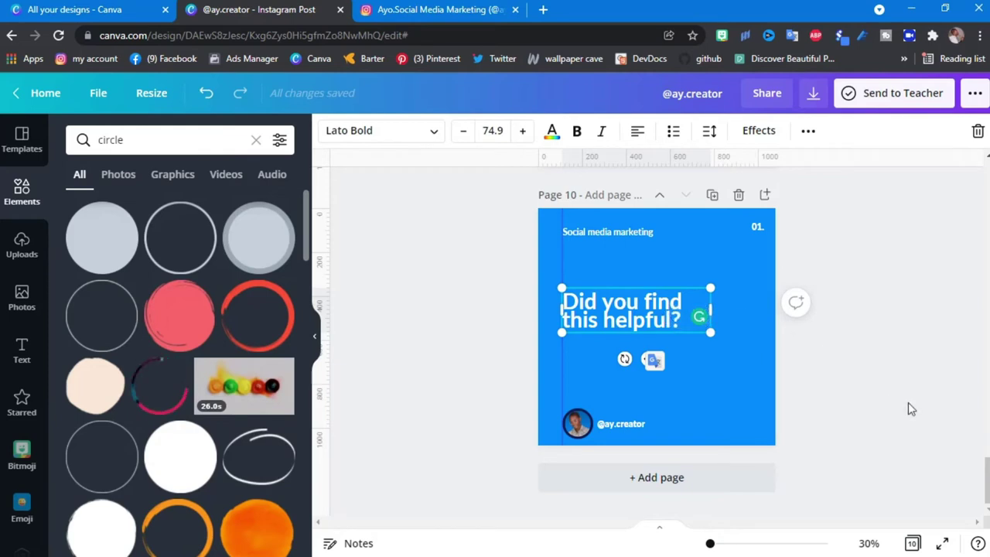
{"action": "key", "text": "Escape"}
{"action": "left_click", "coordinate": [587, 309]}
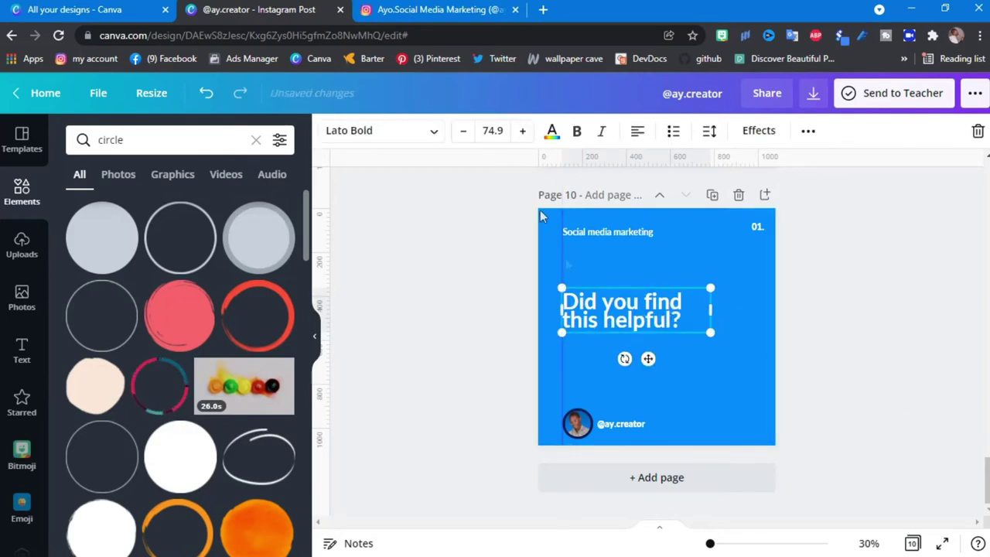
Set the question to League Gothic in all capitals and narrow its box to wrap.
{"action": "left_click", "coordinate": [424, 133]}
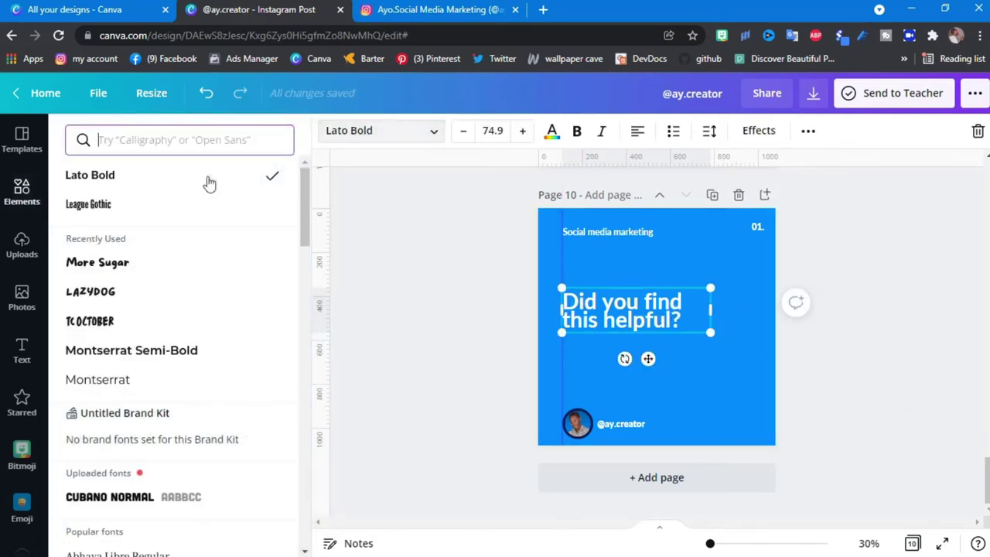
{"action": "left_click", "coordinate": [166, 202]}
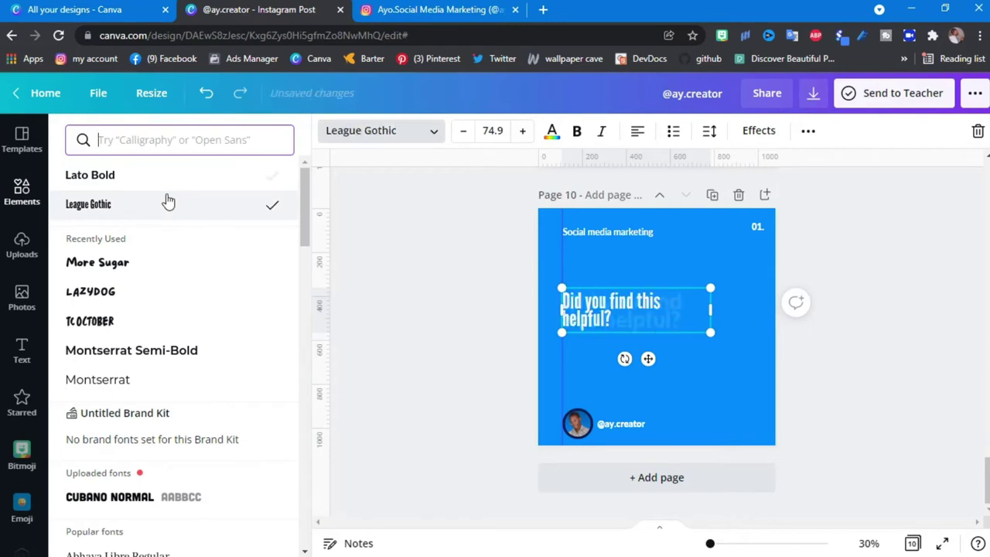
{"action": "left_click", "coordinate": [808, 131]}
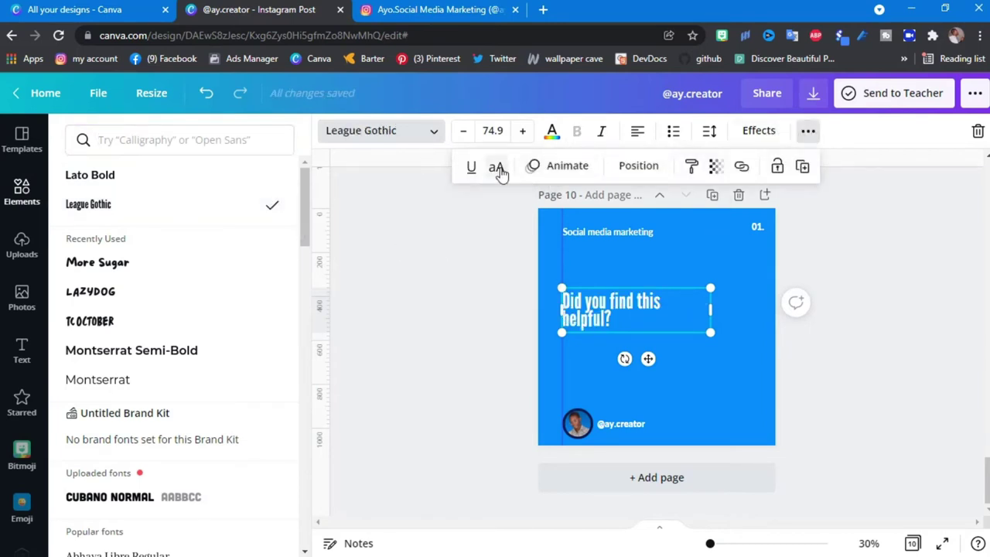
{"action": "left_click", "coordinate": [496, 167]}
{"action": "left_click_drag", "start_coordinate": [688, 311], "coordinate": [733, 363]}
Set the question's line spacing to 0.97, narrow the box, and move it up-left.
{"action": "left_click", "coordinate": [713, 133]}
{"action": "left_click_drag", "start_coordinate": [815, 214], "coordinate": [823, 210]}
{"action": "left_click", "coordinate": [735, 327]}
{"action": "left_click_drag", "start_coordinate": [727, 327], "coordinate": [711, 328]}
{"action": "left_click_drag", "start_coordinate": [622, 354], "coordinate": [622, 322]}
Duplicate the question and change the copy to 'FOLLOW ME FOR MORE DESIGN TIPS'.
{"action": "key", "text": "ctrl+d"}
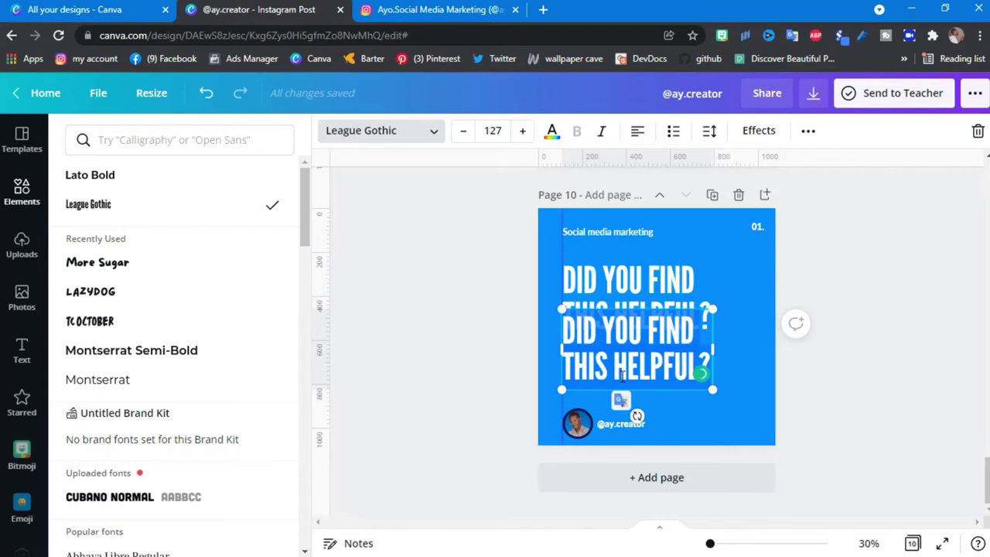
{"action": "double_click", "coordinate": [622, 376]}
{"action": "type", "text": "FOLLOW"}
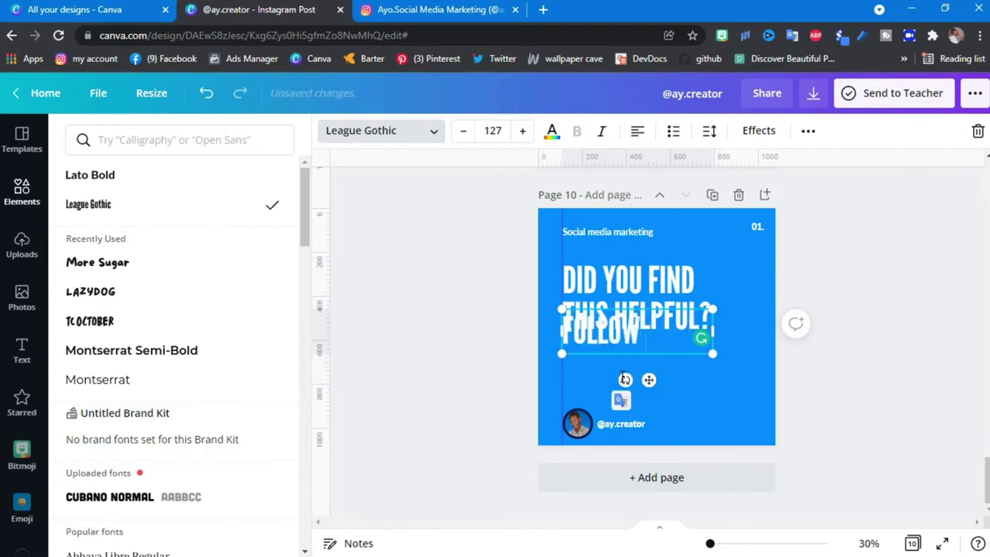
{"action": "type", "text": " ME FOR"}
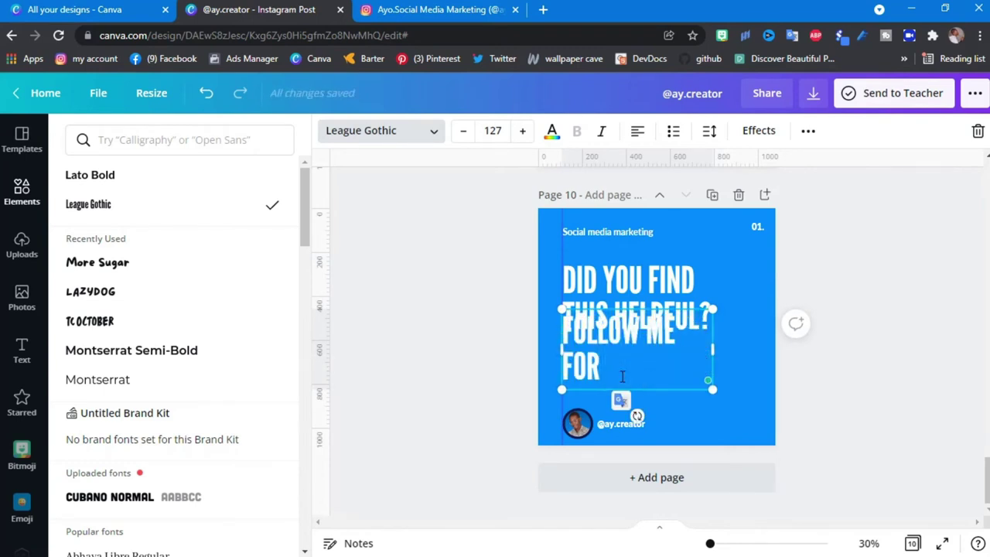
{"action": "type", "text": " MORE"}
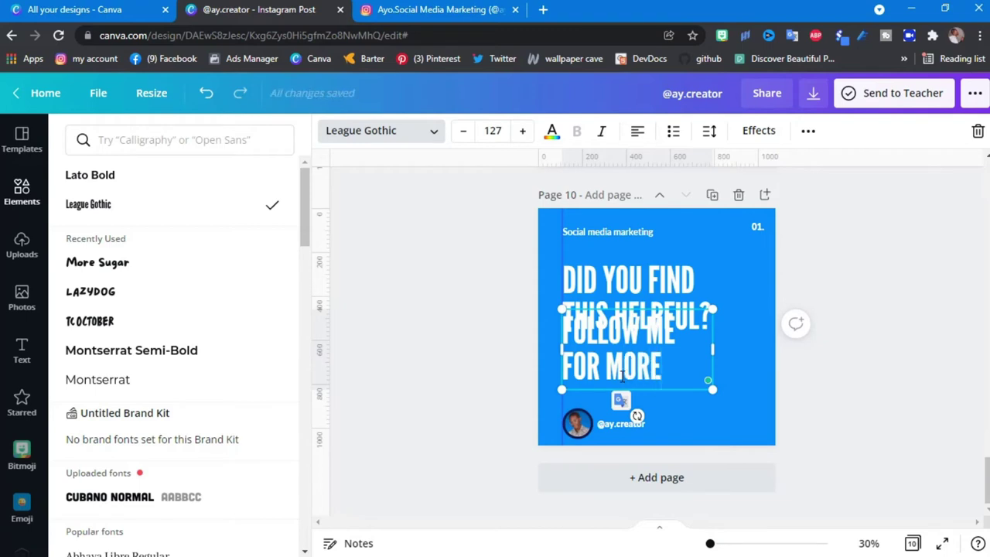
{"action": "type", "text": " SOCIAL"}
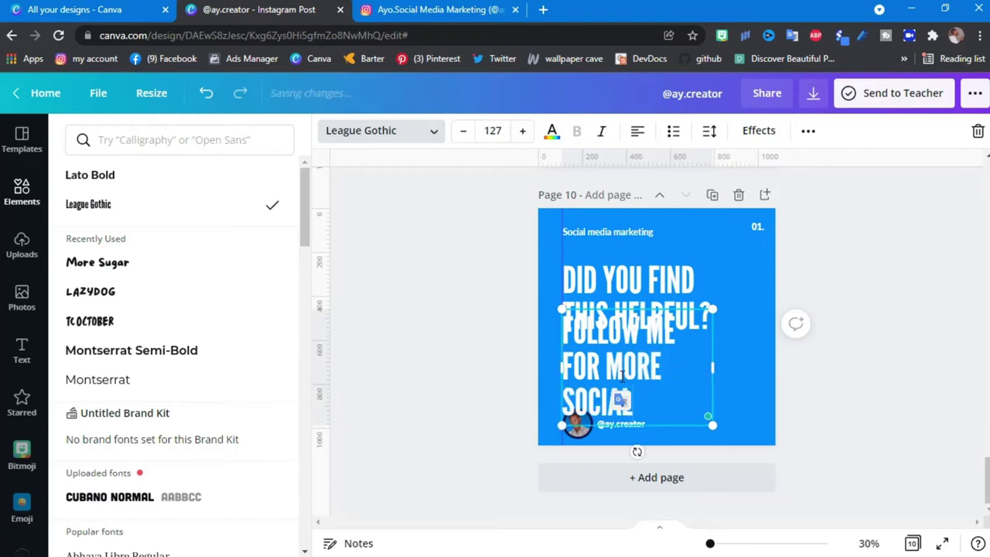
{"action": "key", "text": "BackSpace"}
{"action": "key", "text": "BackSpace"}
{"action": "key", "text": "BackSpace"}
{"action": "key", "text": "BackSpace"}
{"action": "key", "text": "BackSpace"}
{"action": "key", "text": "BackSpace"}
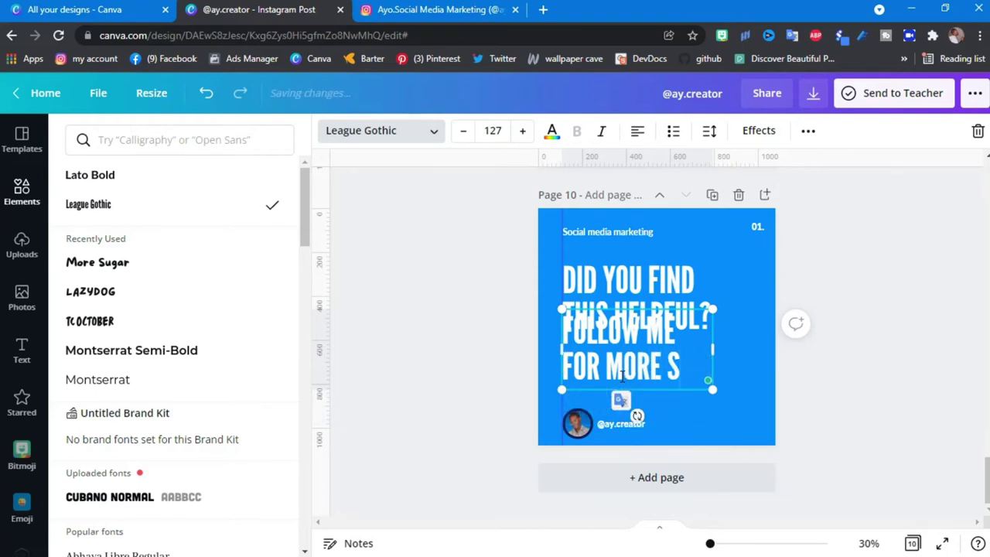
{"action": "type", "text": "DESIGN"}
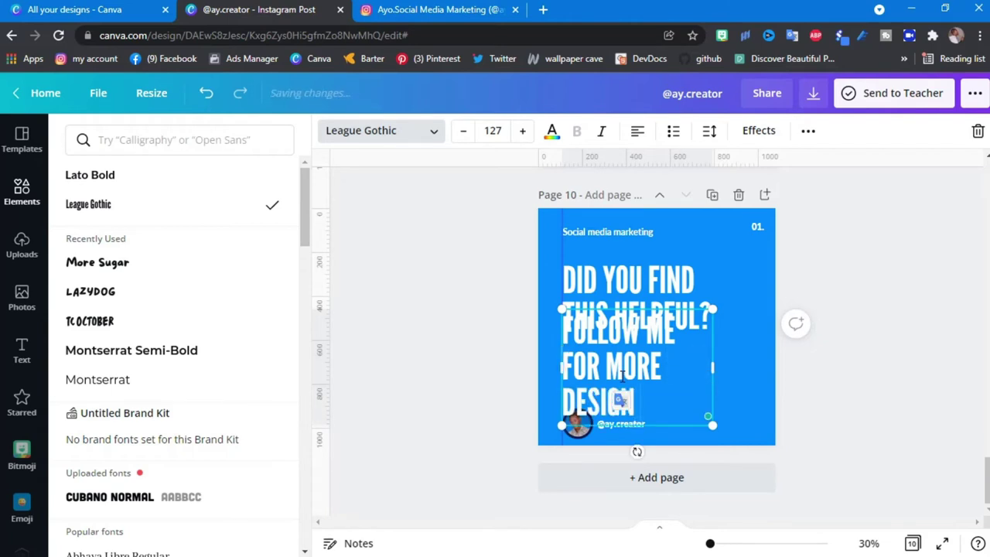
{"action": "type", "text": " TIPS"}
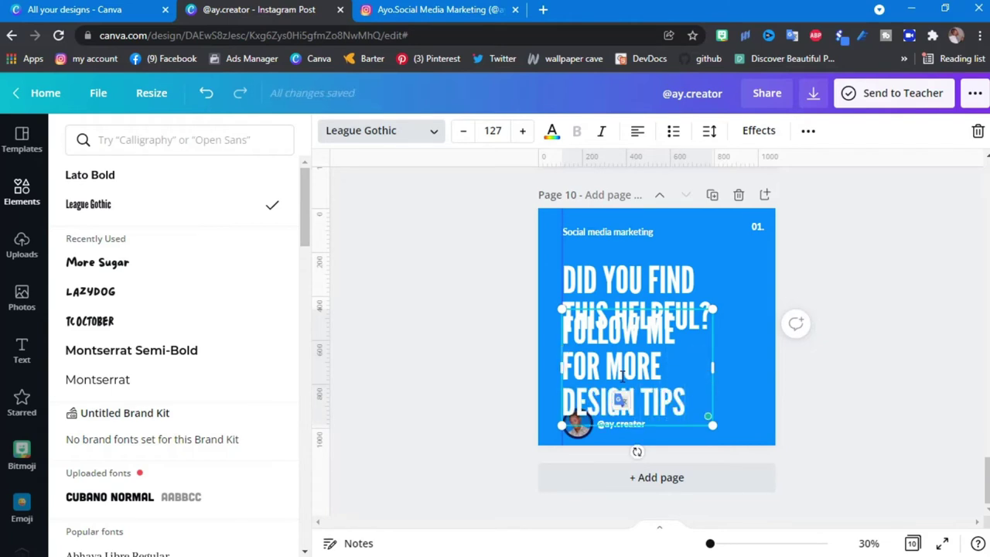
Set the follow text to Lato Bold size 28 and move it below the heading.
{"action": "left_click", "coordinate": [89, 175]}
{"action": "left_click", "coordinate": [492, 130]}
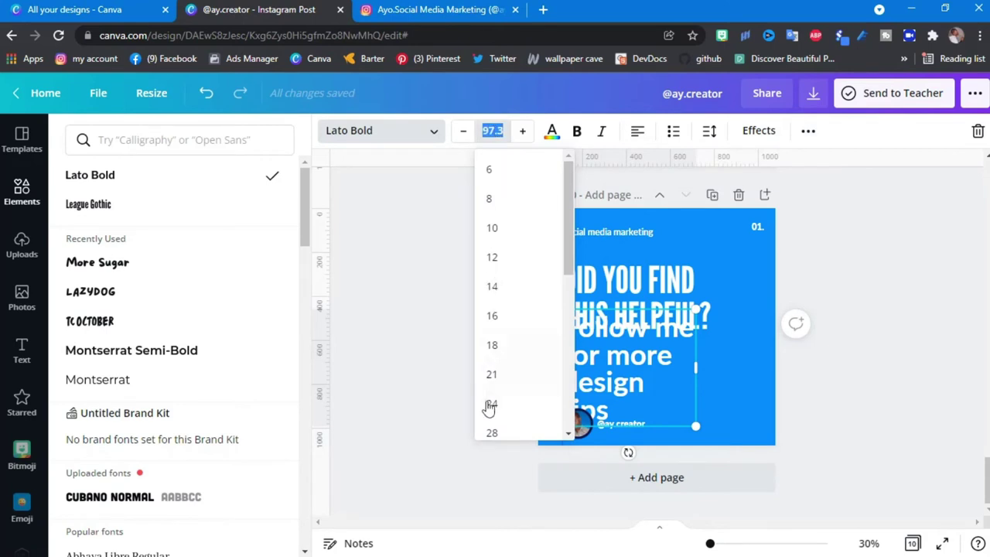
{"action": "left_click", "coordinate": [495, 430]}
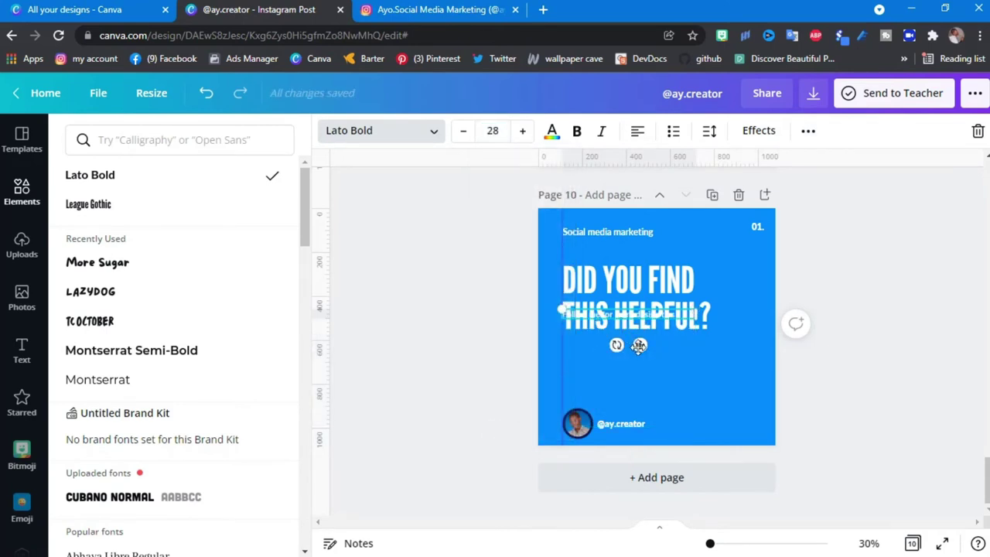
{"action": "left_click_drag", "start_coordinate": [639, 345], "coordinate": [637, 395]}
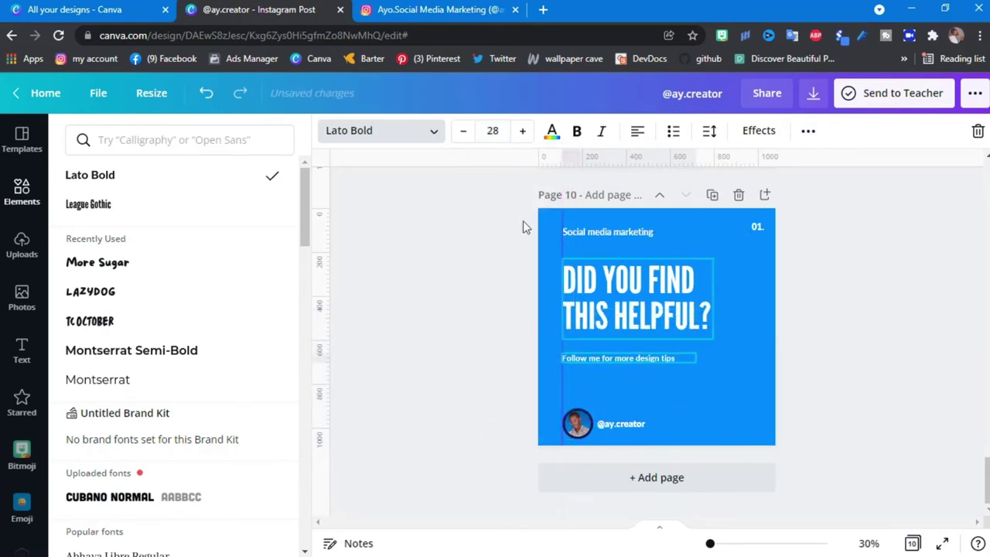
Raise the follow text's font size to 50.
{"action": "left_click", "coordinate": [521, 131]}
{"action": "left_click", "coordinate": [521, 131]}
{"action": "left_click", "coordinate": [522, 130]}
{"action": "left_click", "coordinate": [521, 131]}
{"action": "left_click", "coordinate": [521, 131]}
{"action": "left_click", "coordinate": [521, 130]}
{"action": "left_click", "coordinate": [521, 131]}
{"action": "left_click", "coordinate": [521, 131]}
{"action": "left_click", "coordinate": [521, 131]}
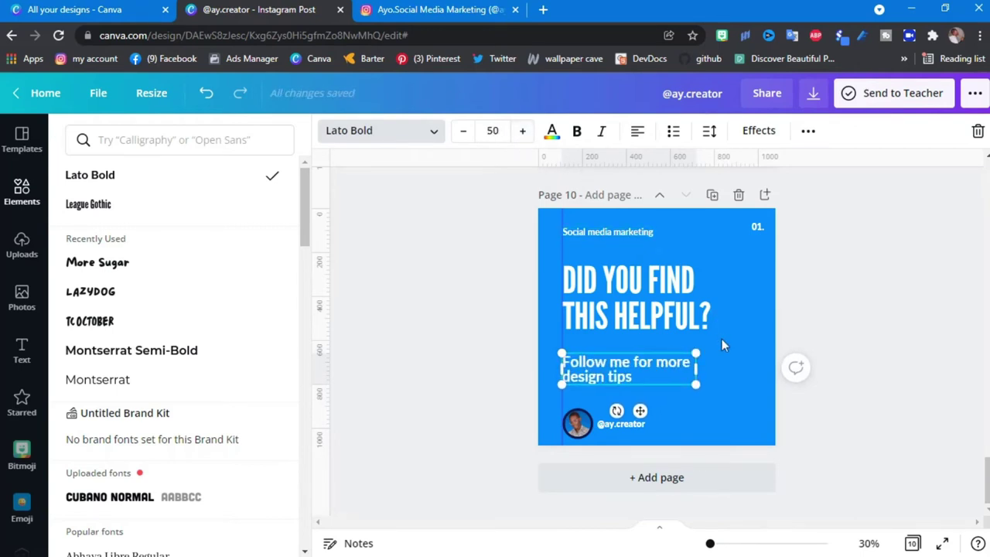
Enlarge the DID YOU FIND THIS HELPFUL? heading to size 154 by its corner.
{"action": "left_click", "coordinate": [673, 316]}
{"action": "left_click_drag", "start_coordinate": [727, 362], "coordinate": [760, 379]}
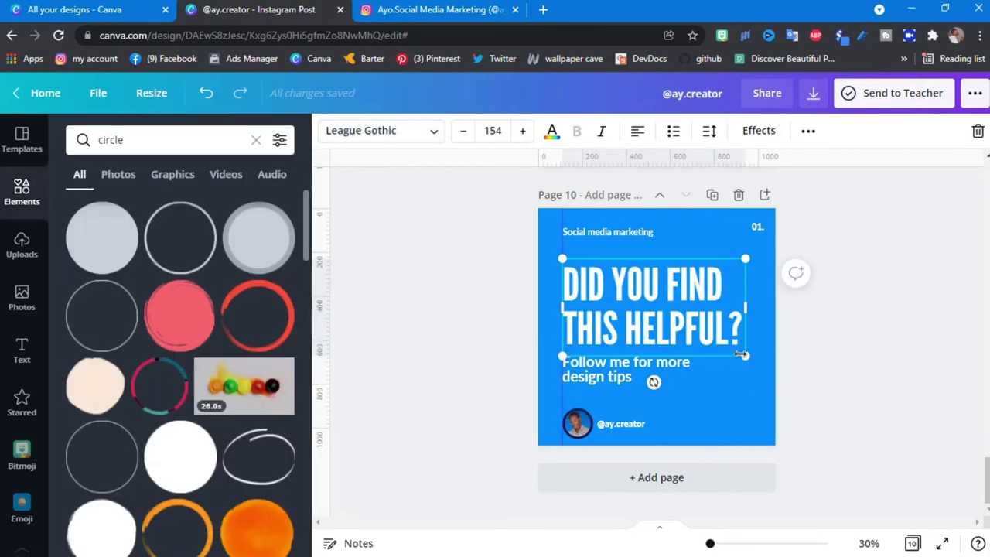
{"action": "left_click", "coordinate": [653, 369]}
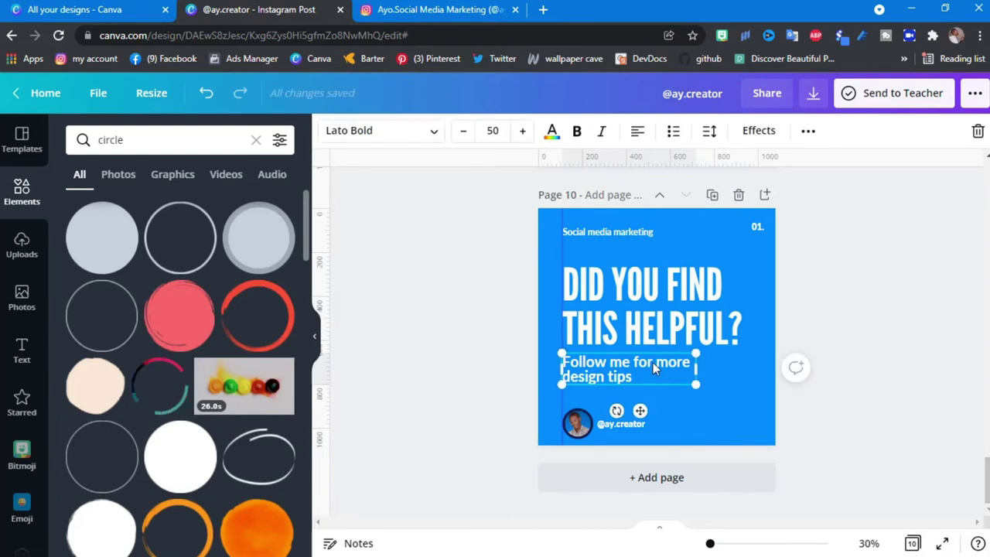
{"action": "left_click", "coordinate": [584, 430]}
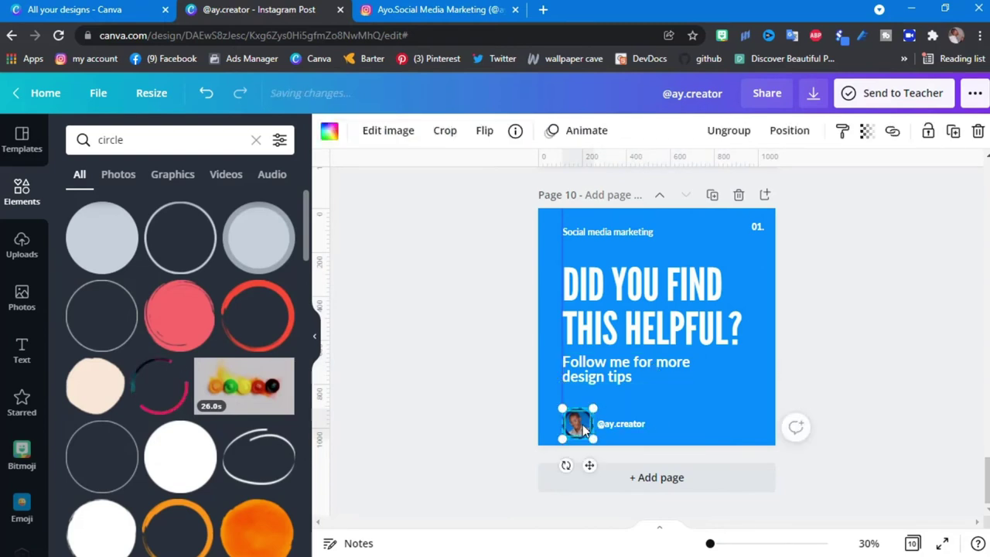
{"action": "left_click_drag", "start_coordinate": [584, 431], "coordinate": [577, 252]}
{"action": "left_click_drag", "start_coordinate": [613, 424], "coordinate": [625, 252]}
Shift the heading and follow text group down to make room above it.
{"action": "left_click_drag", "start_coordinate": [843, 292], "coordinate": [607, 369]}
{"action": "left_click_drag", "start_coordinate": [635, 332], "coordinate": [648, 355]}
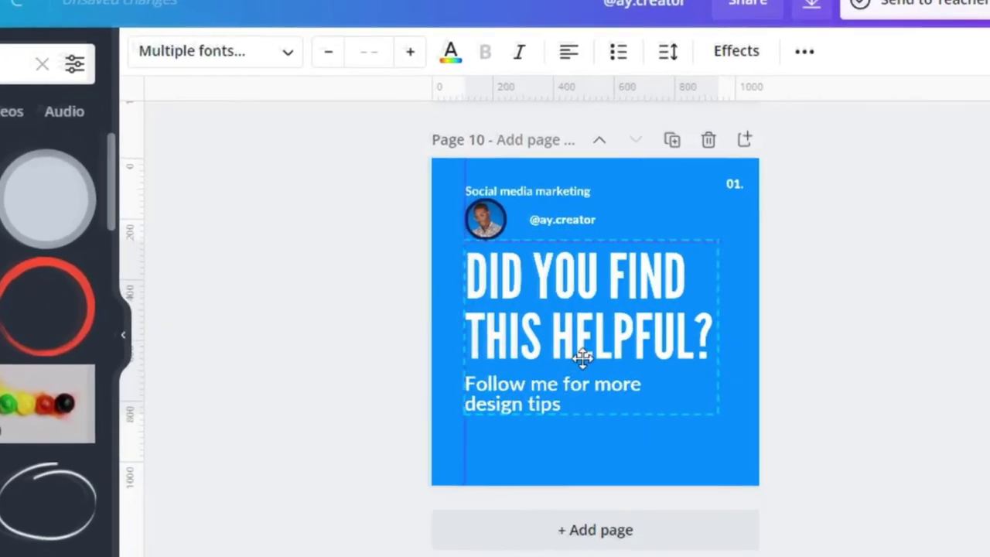
{"action": "left_click_drag", "start_coordinate": [583, 357], "coordinate": [519, 349]}
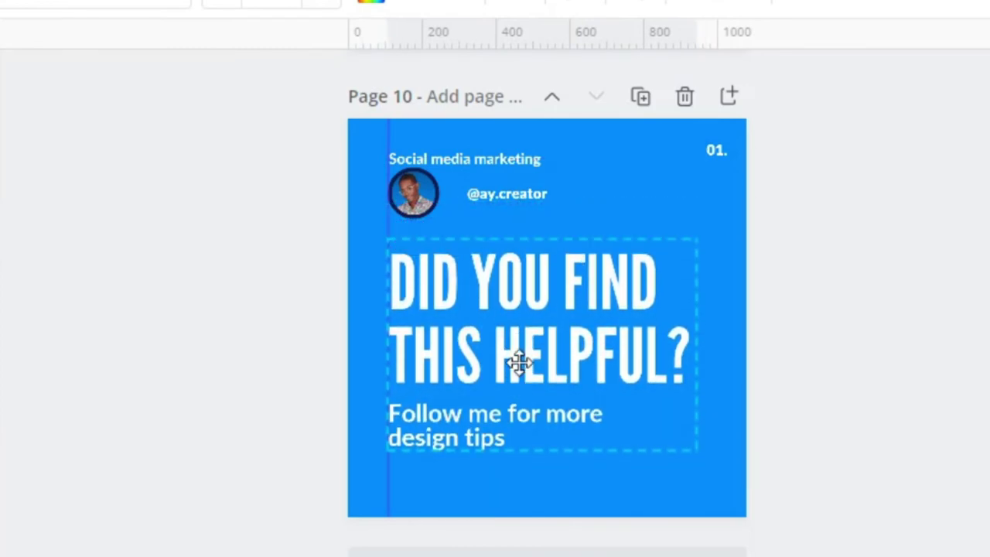
{"action": "left_click_drag", "start_coordinate": [518, 362], "coordinate": [514, 379]}
{"action": "left_click", "coordinate": [968, 325]}
{"action": "left_click", "coordinate": [429, 197]}
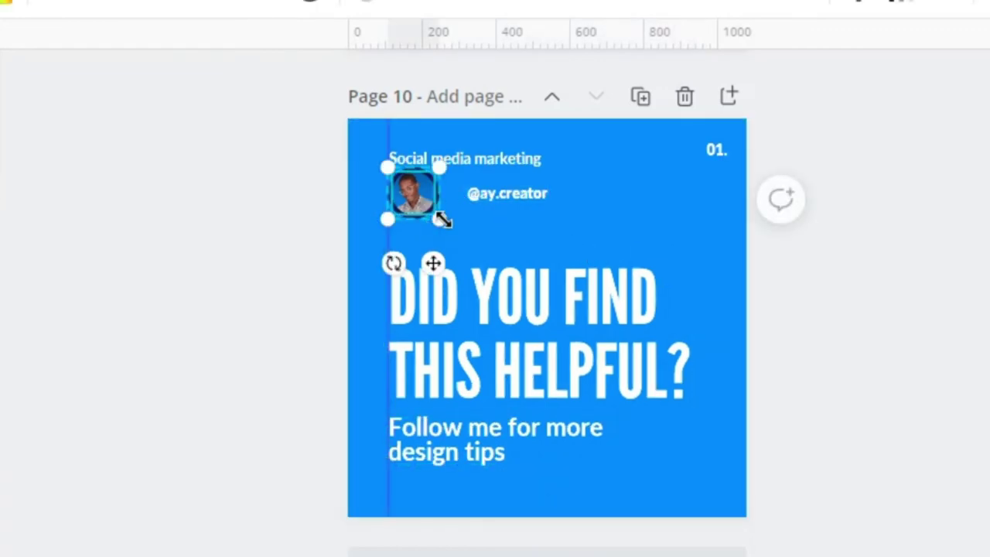
{"action": "left_click_drag", "start_coordinate": [462, 257], "coordinate": [475, 275]}
{"action": "left_click_drag", "start_coordinate": [509, 192], "coordinate": [546, 209]}
{"action": "left_click_drag", "start_coordinate": [622, 267], "coordinate": [625, 276]}
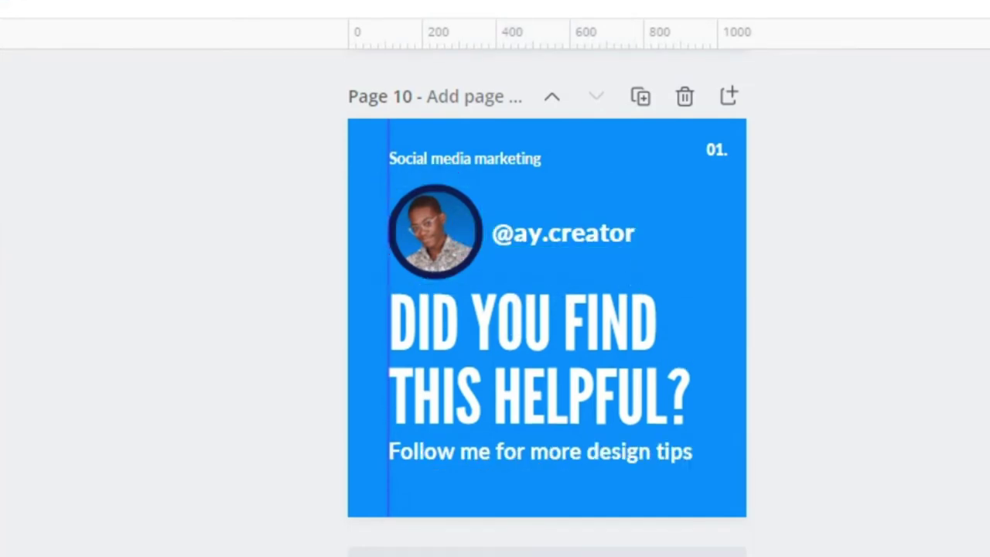
{"action": "scroll", "coordinate": [747, 283], "scroll_direction": "up", "scroll_amount": 15}
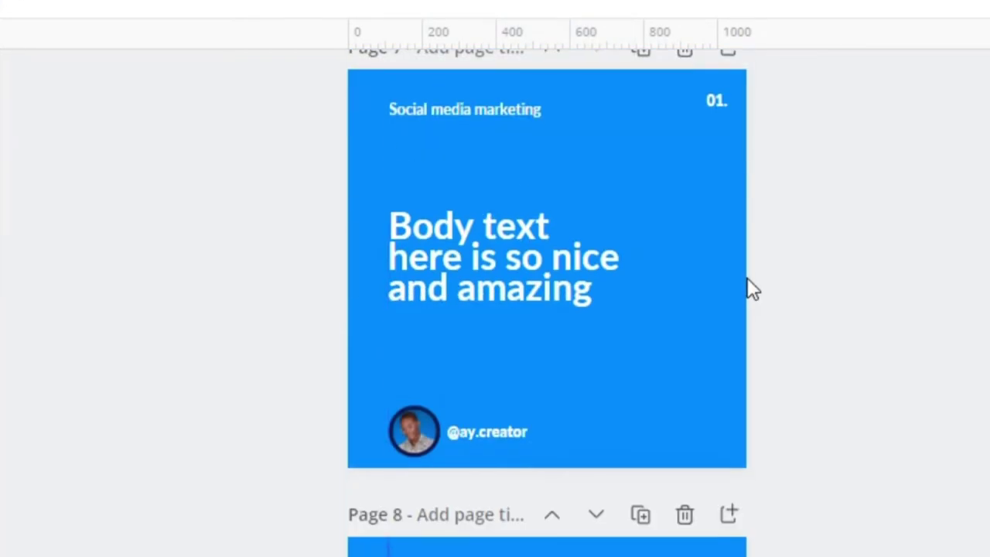
{"action": "scroll", "coordinate": [747, 279], "scroll_direction": "up", "scroll_amount": 20}
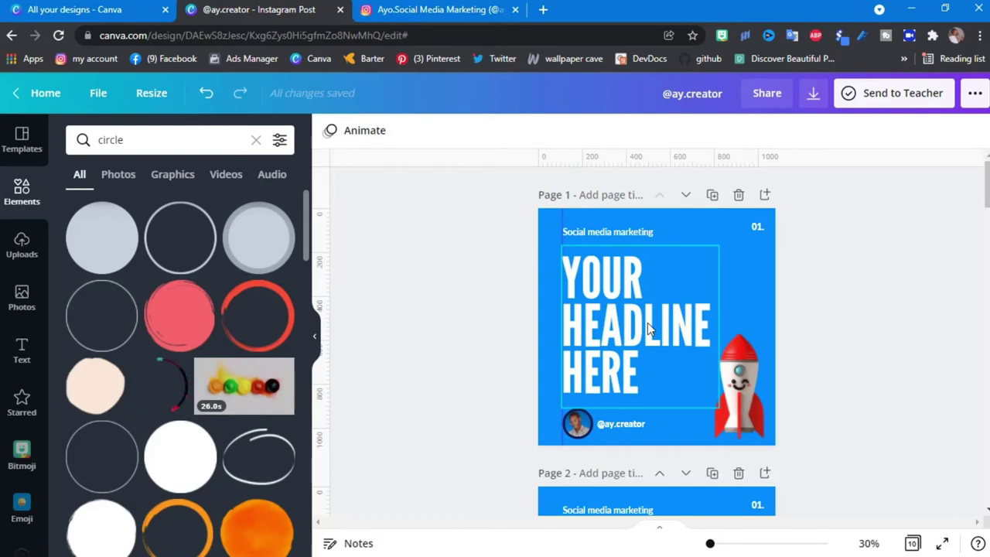
{"action": "scroll", "coordinate": [647, 323], "scroll_direction": "down", "scroll_amount": 10}
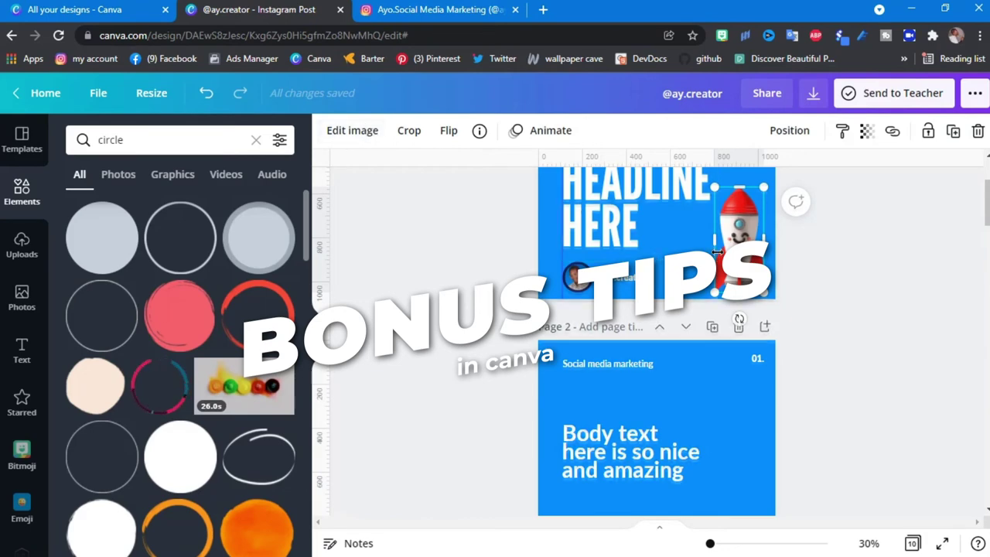
{"action": "scroll", "coordinate": [501, 178], "scroll_direction": "up", "scroll_amount": 2}
Add a Drop shadow to the cover rocket.
{"action": "left_click", "coordinate": [344, 133]}
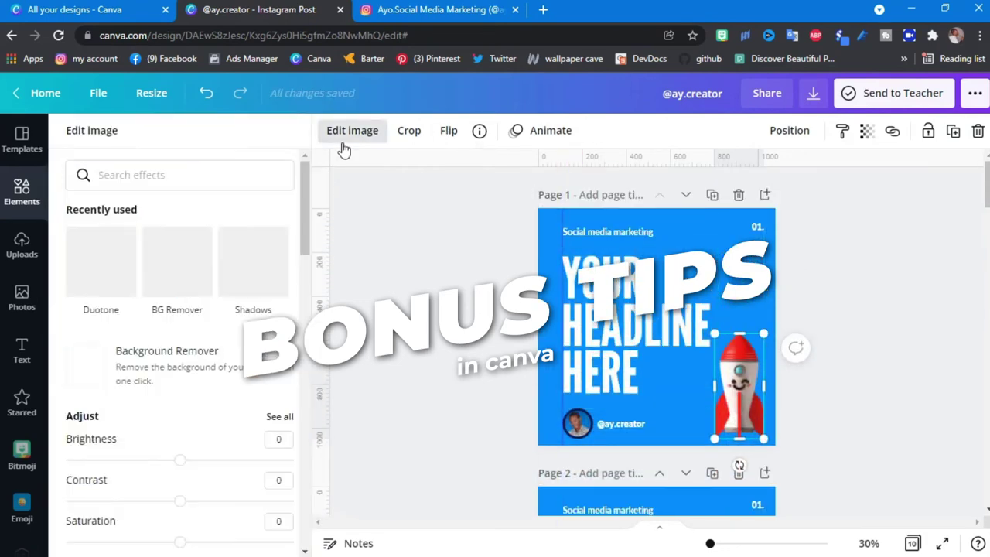
{"action": "left_click", "coordinate": [265, 263]}
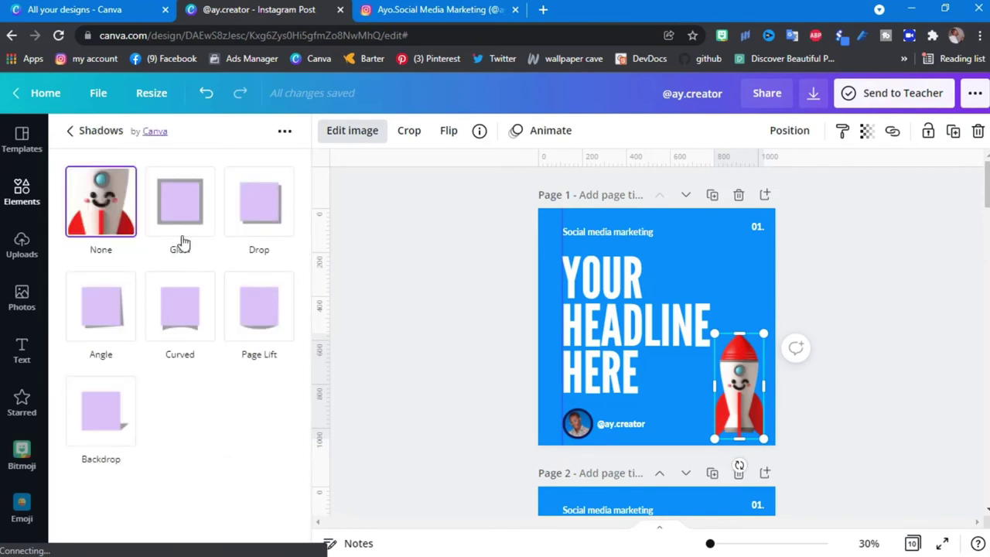
{"action": "left_click", "coordinate": [260, 222]}
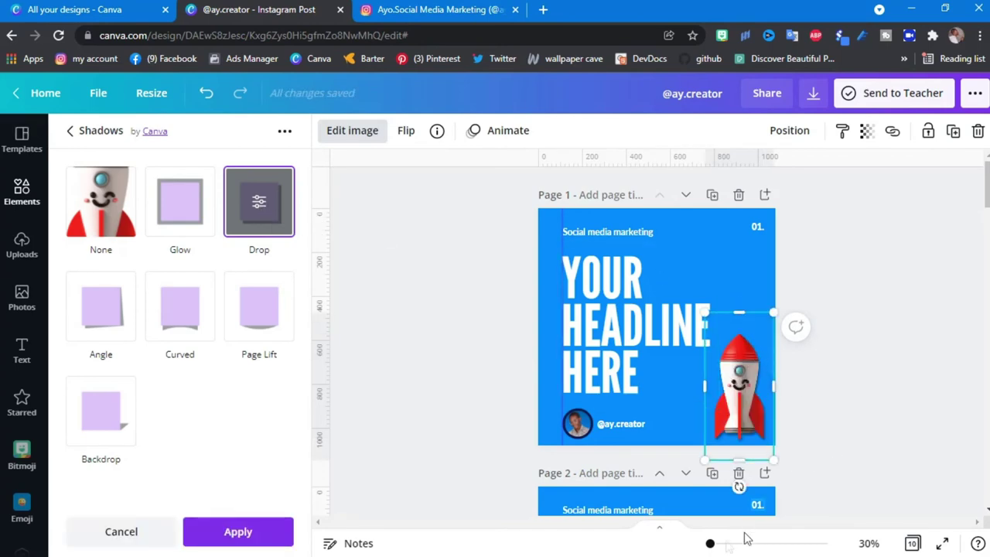
{"action": "left_click_drag", "start_coordinate": [712, 545], "coordinate": [738, 544]}
{"action": "scroll", "coordinate": [730, 413], "scroll_direction": "down", "scroll_amount": 3}
{"action": "scroll", "coordinate": [746, 412], "scroll_direction": "right", "scroll_amount": 5}
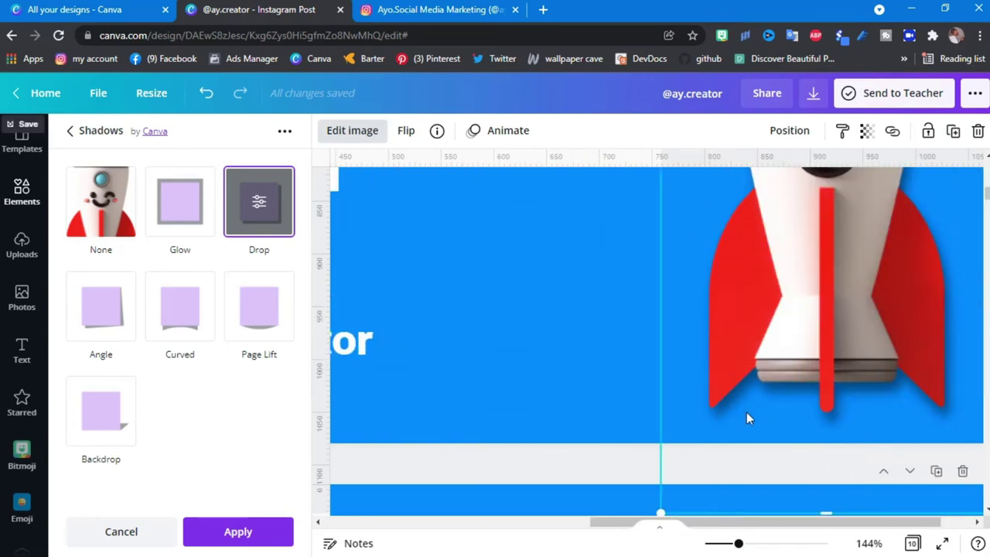
{"action": "scroll", "coordinate": [776, 389], "scroll_direction": "up", "scroll_amount": 5}
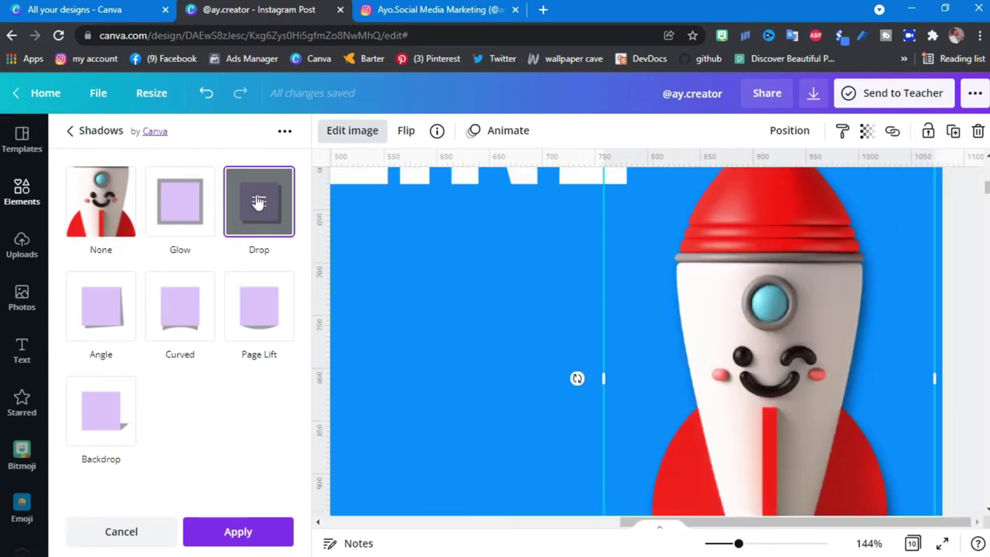
Set the rocket's drop shadow to offset 3, transparency 39 and blur 11.
{"action": "left_click", "coordinate": [259, 202]}
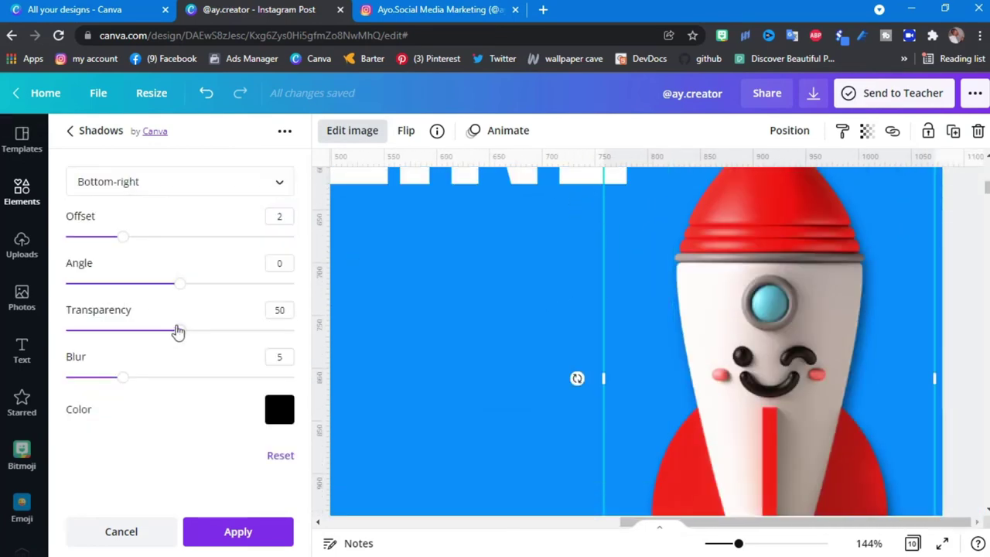
{"action": "left_click_drag", "start_coordinate": [179, 331], "coordinate": [121, 310]}
{"action": "left_click_drag", "start_coordinate": [124, 387], "coordinate": [191, 392]}
{"action": "left_click_drag", "start_coordinate": [121, 331], "coordinate": [154, 331]}
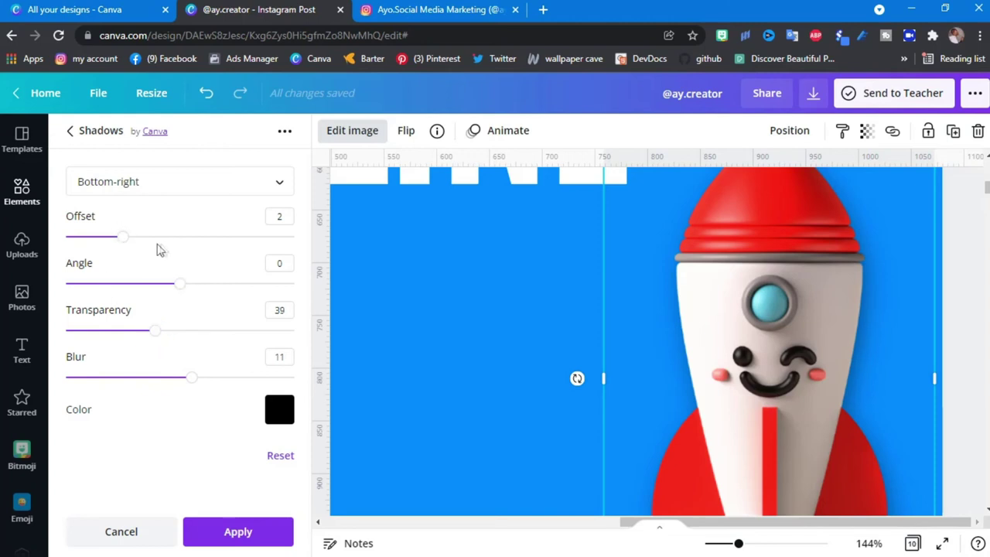
{"action": "left_click_drag", "start_coordinate": [130, 244], "coordinate": [155, 249]}
{"action": "left_click", "coordinate": [240, 531]}
Select the word HERE in the cover's YOUR HEADLINE HERE heading.
{"action": "left_click_drag", "start_coordinate": [736, 543], "coordinate": [711, 542]}
{"action": "left_click", "coordinate": [615, 375]}
{"action": "left_click", "coordinate": [615, 375]}
{"action": "left_click_drag", "start_coordinate": [633, 359], "coordinate": [545, 351]}
Colour the word HERE in the cover headline dark navy.
{"action": "left_click", "coordinate": [552, 133]}
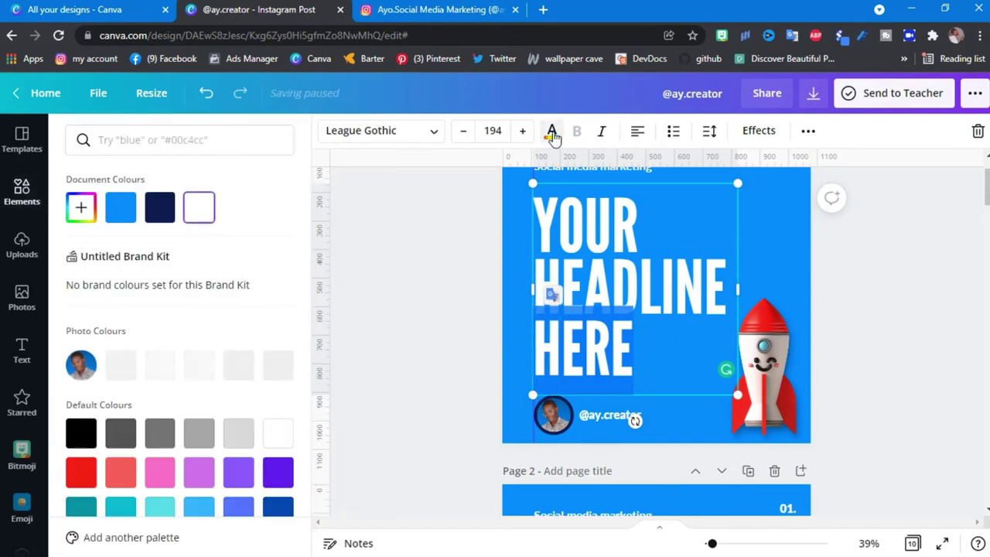
{"action": "left_click", "coordinate": [158, 209]}
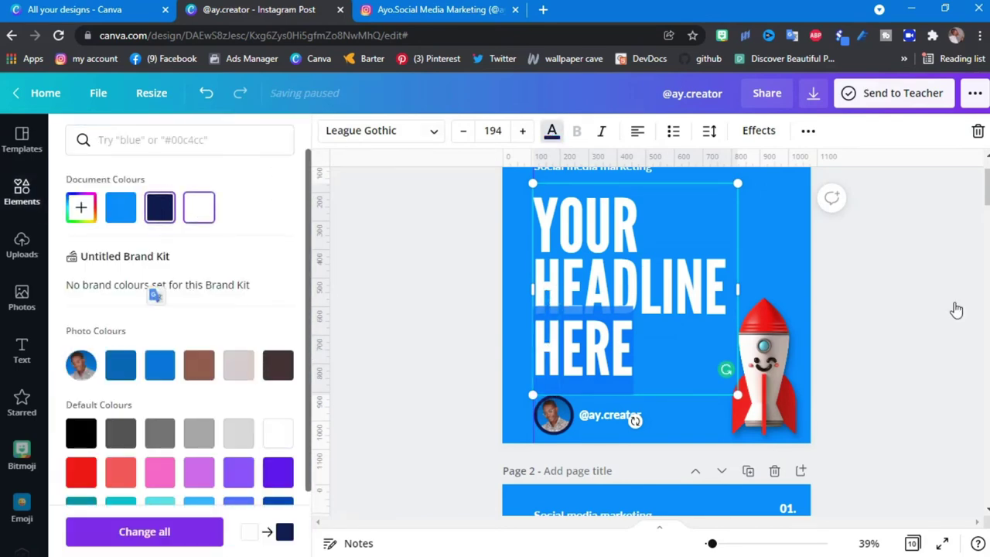
{"action": "left_click", "coordinate": [877, 285]}
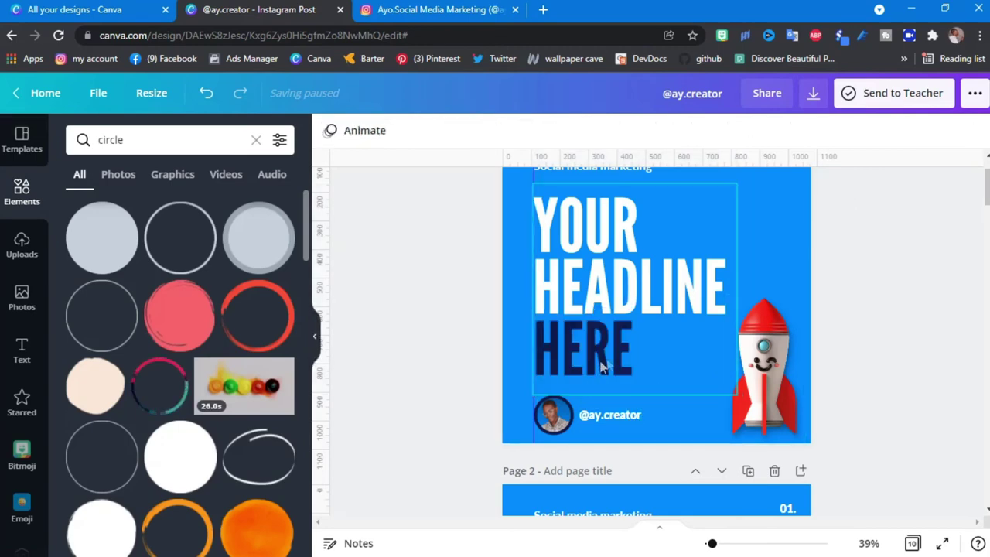
{"action": "scroll", "coordinate": [877, 293], "scroll_direction": "up", "scroll_amount": 2}
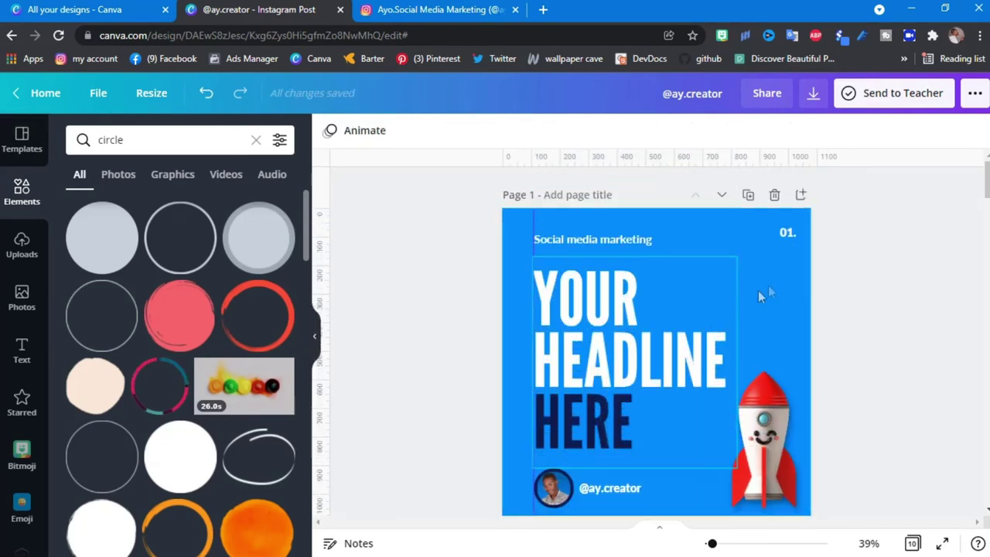
{"action": "scroll", "coordinate": [781, 325], "scroll_direction": "down", "scroll_amount": 3}
Correct the slide number text on pages 2 and 3 to follow the sequence.
{"action": "left_click", "coordinate": [793, 362]}
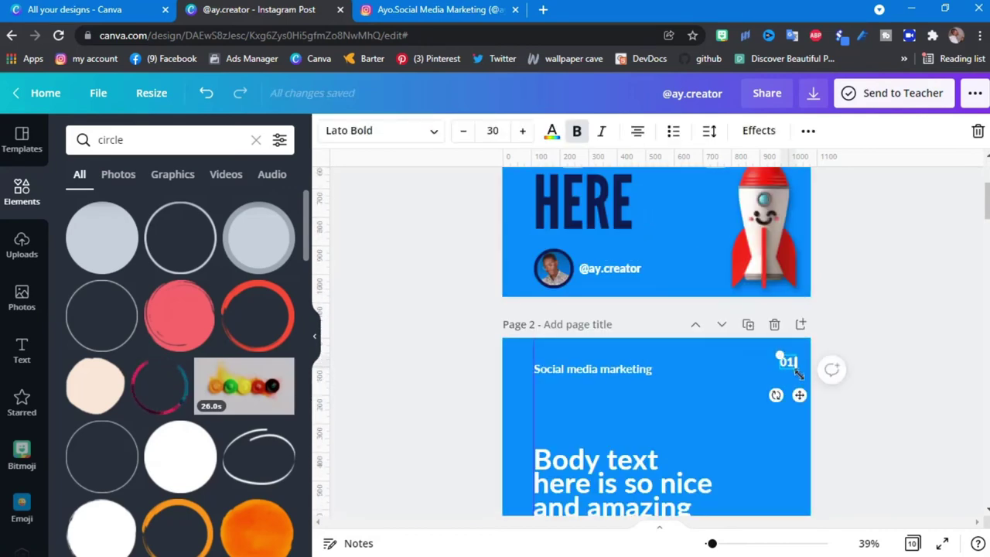
{"action": "key", "text": "BackSpace"}
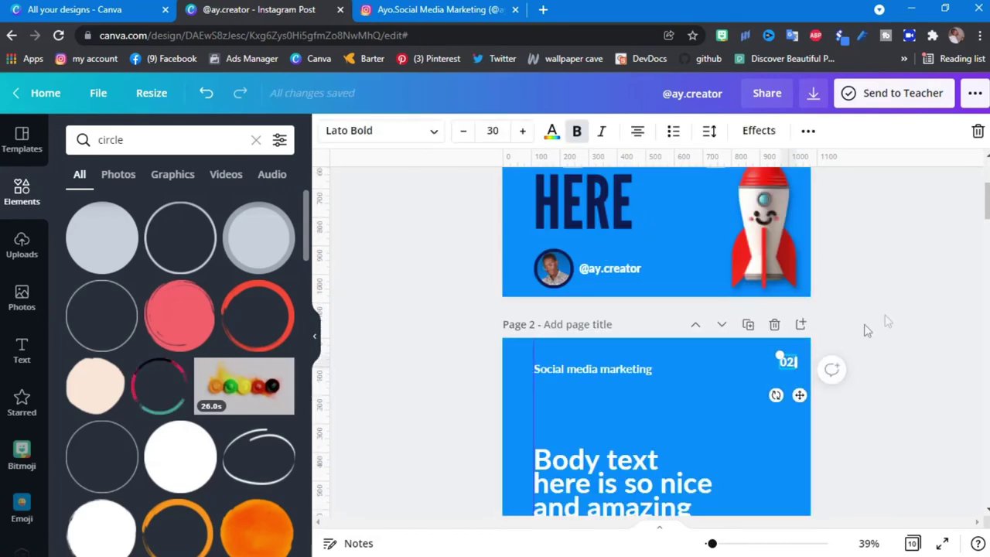
{"action": "type", "text": "."}
{"action": "left_click", "coordinate": [904, 312]}
{"action": "scroll", "coordinate": [773, 348], "scroll_direction": "down", "scroll_amount": 5}
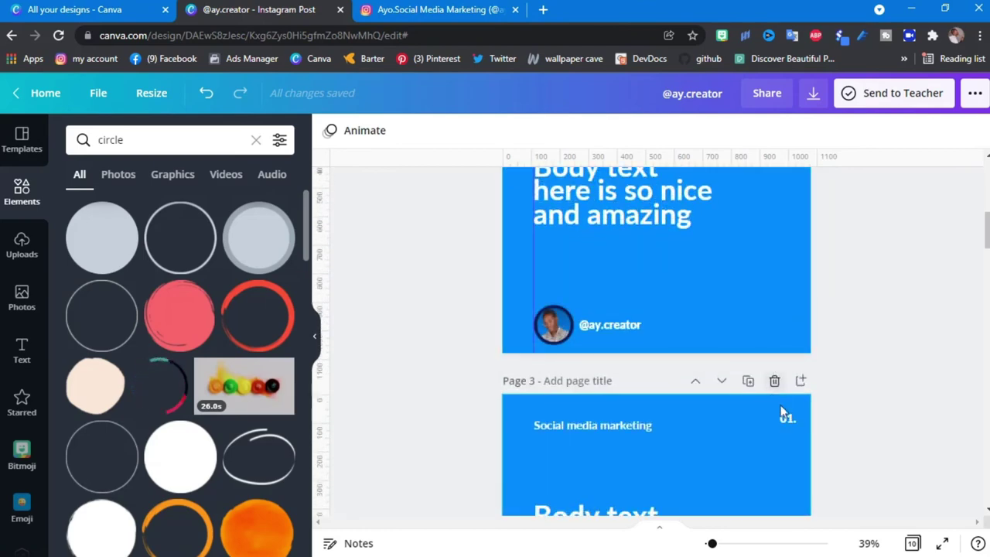
{"action": "double_click", "coordinate": [789, 418]}
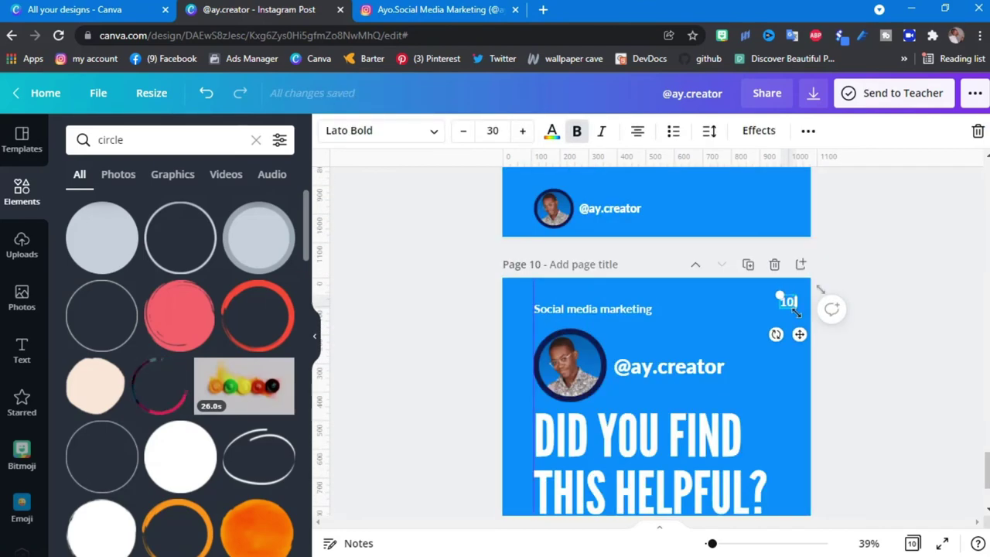
{"action": "left_click", "coordinate": [884, 236]}
{"action": "scroll", "coordinate": [623, 346], "scroll_direction": "down", "scroll_amount": 3}
Make the word HELPFUL? on page 10 the dark navy document colour.
{"action": "left_click", "coordinate": [624, 346]}
{"action": "left_click_drag", "start_coordinate": [616, 352], "coordinate": [762, 351]}
{"action": "left_click", "coordinate": [551, 130]}
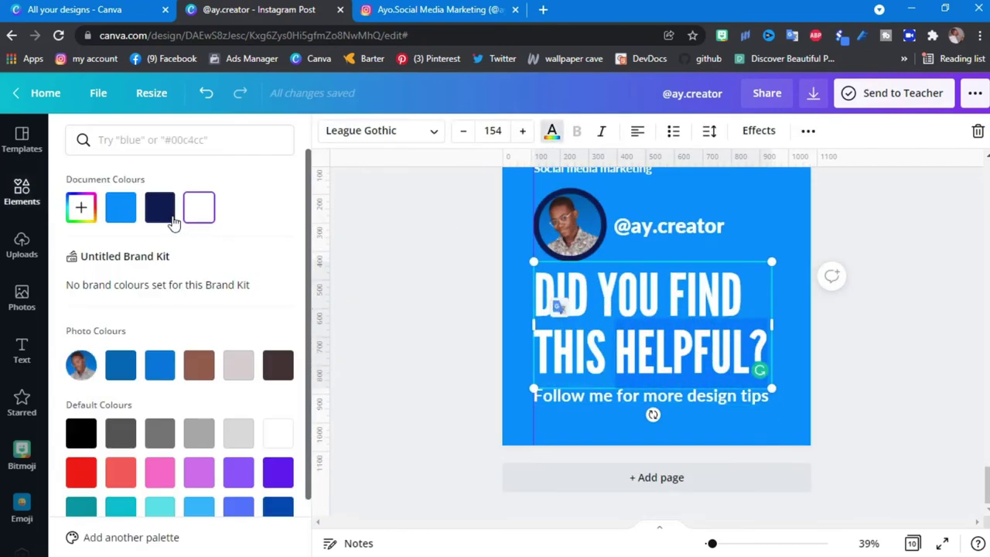
{"action": "key", "text": "Escape"}
{"action": "left_click", "coordinate": [887, 193]}
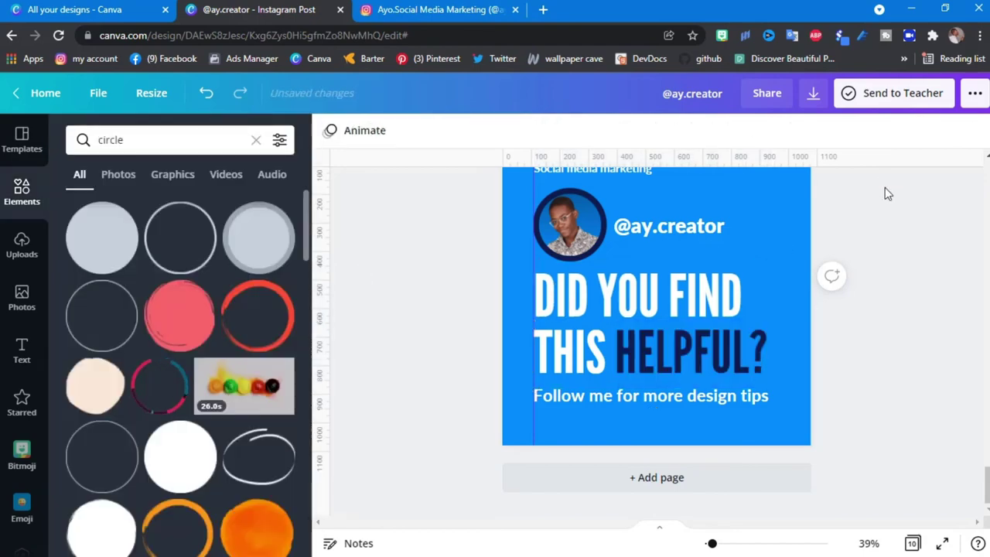
{"action": "scroll", "coordinate": [683, 374], "scroll_direction": "up", "scroll_amount": 10}
{"action": "scroll", "coordinate": [684, 360], "scroll_direction": "up", "scroll_amount": 20}
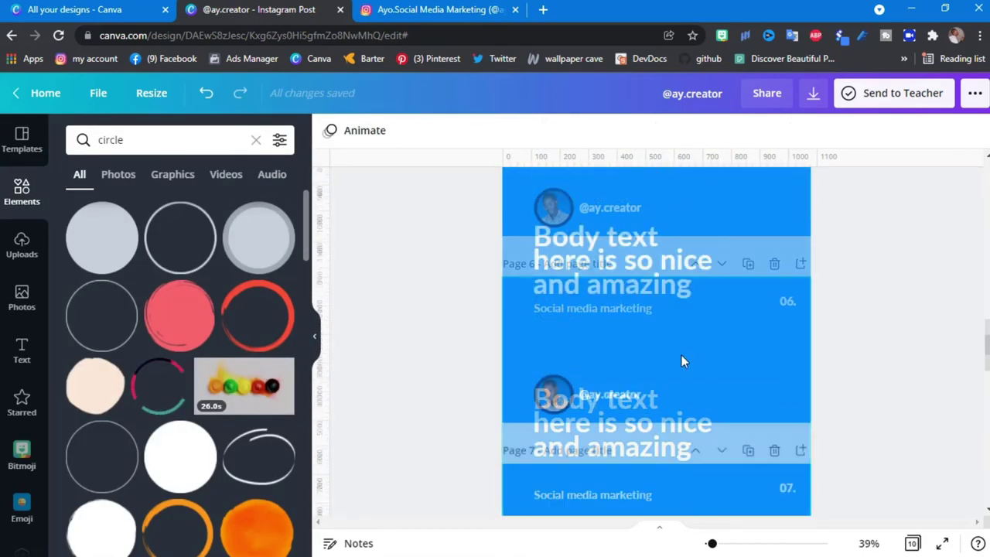
{"action": "scroll", "coordinate": [686, 360], "scroll_direction": "up", "scroll_amount": 5}
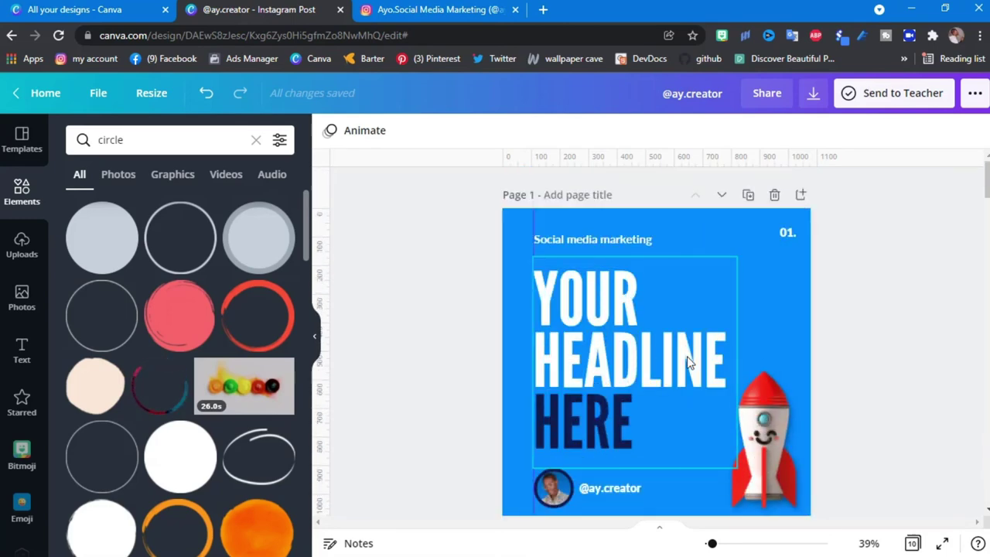
Search Photos for '3d man png'.
{"action": "left_click", "coordinate": [22, 294]}
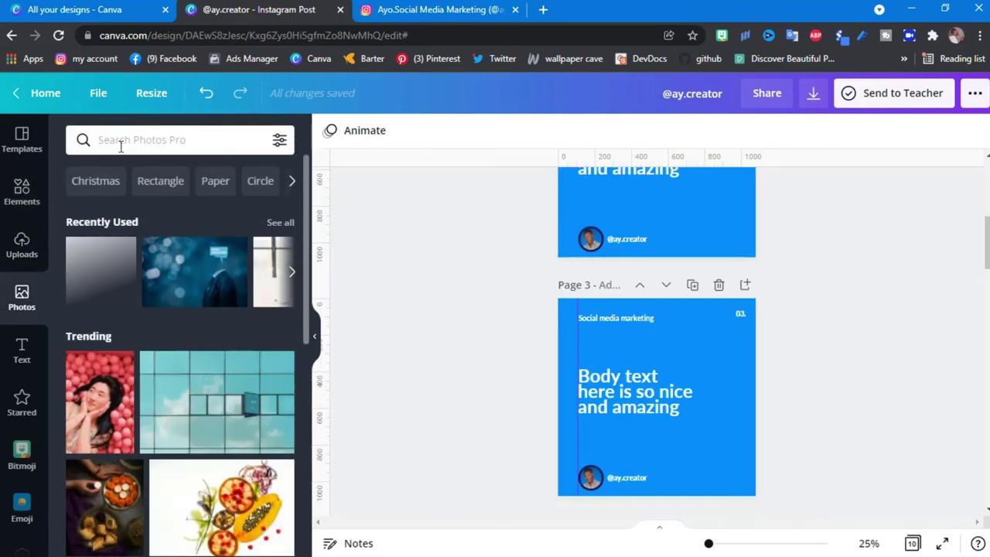
{"action": "left_click", "coordinate": [122, 143]}
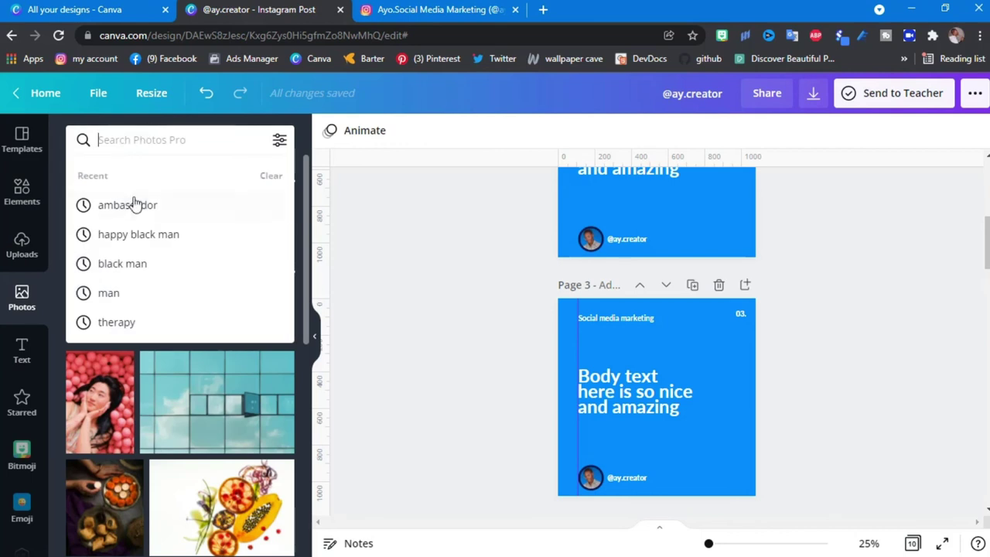
{"action": "type", "text": "3"}
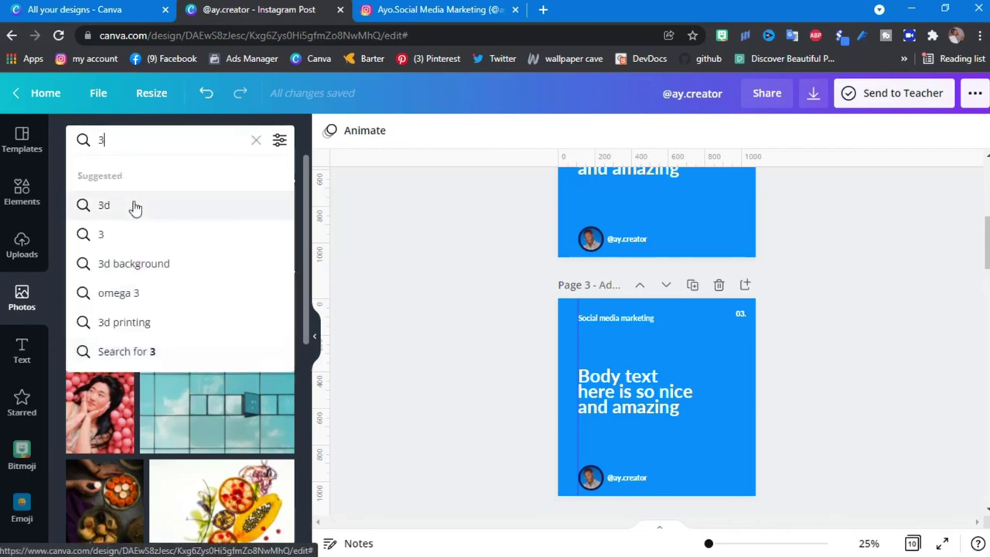
{"action": "type", "text": "d man "}
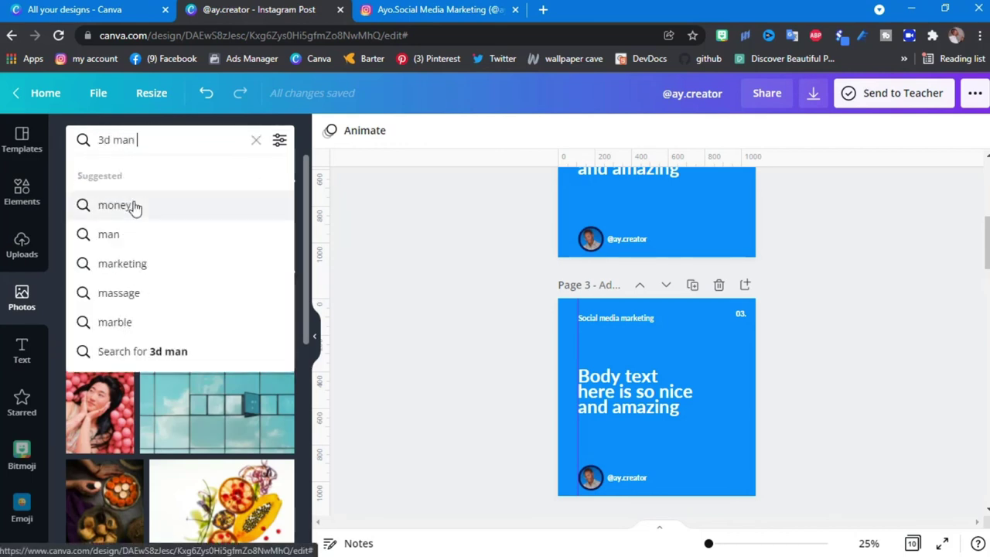
{"action": "type", "text": "png"}
{"action": "key", "text": "Return"}
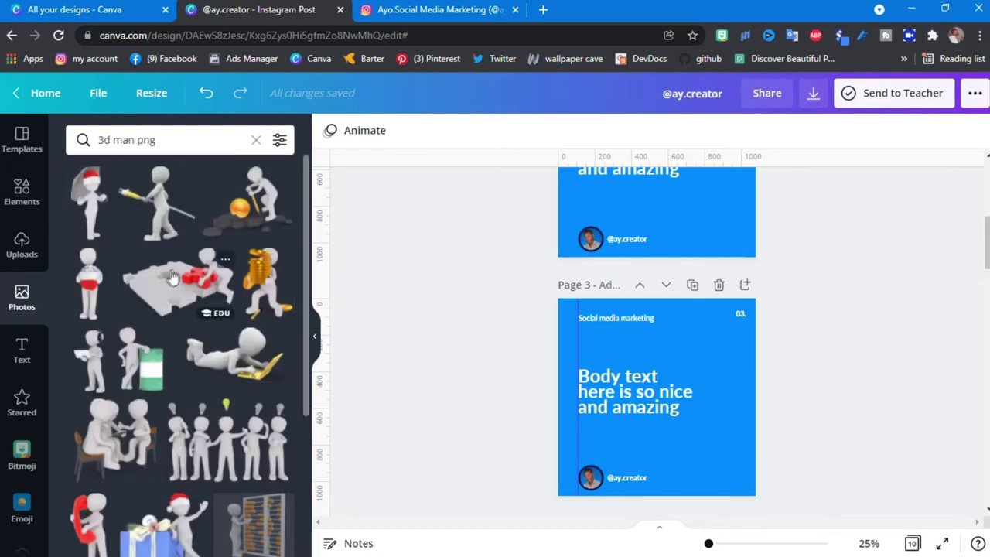
Add the 3D man with a red phone to slide 3, shrunk at its right edge.
{"action": "scroll", "coordinate": [170, 468], "scroll_direction": "down", "scroll_amount": 2}
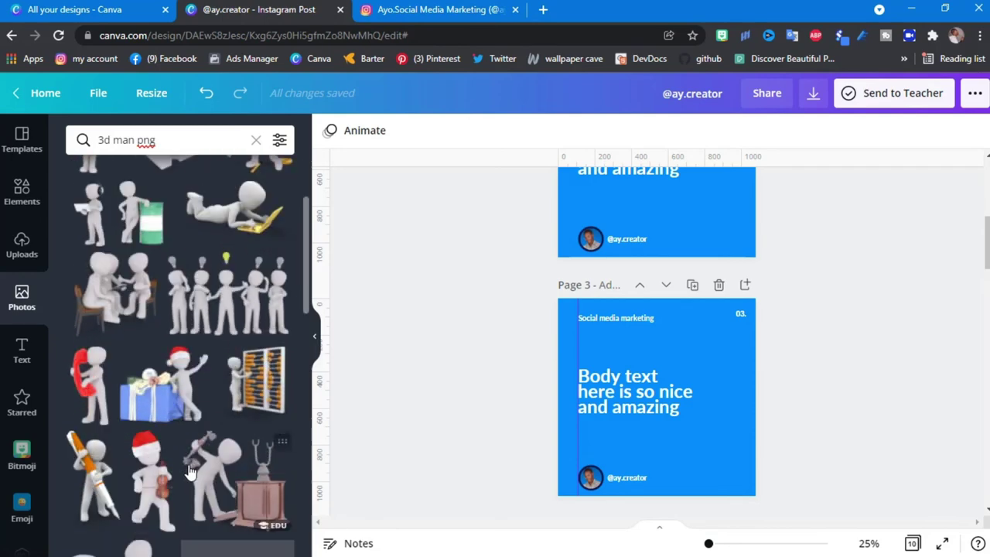
{"action": "left_click", "coordinate": [86, 386]}
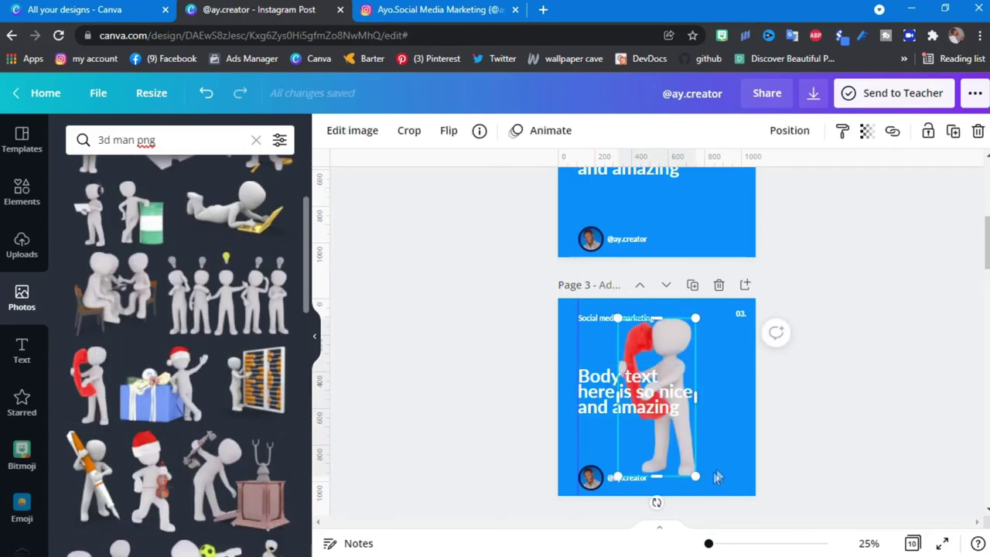
{"action": "left_click_drag", "start_coordinate": [686, 447], "coordinate": [742, 465]}
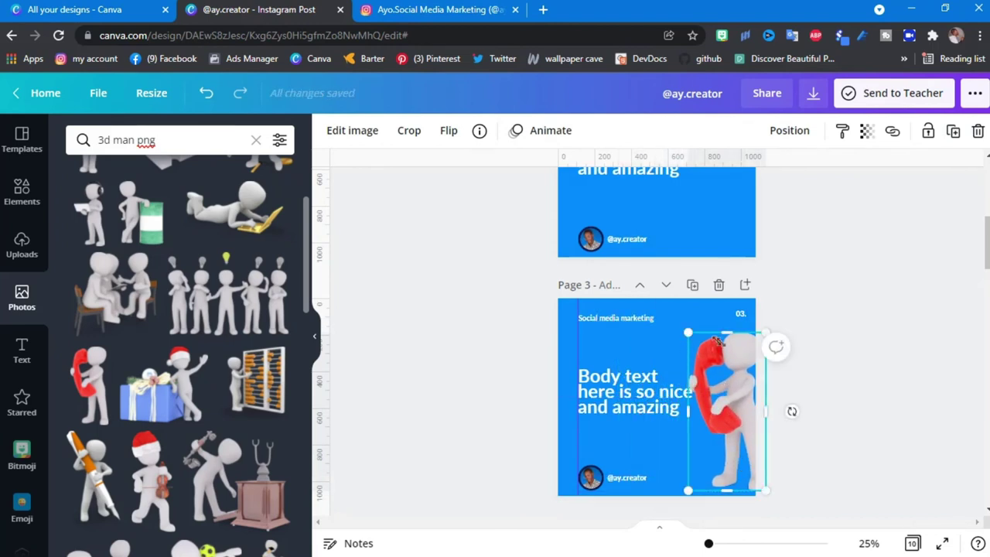
{"action": "left_click_drag", "start_coordinate": [687, 334], "coordinate": [709, 375]}
{"action": "scroll", "coordinate": [661, 362], "scroll_direction": "down", "scroll_amount": 4}
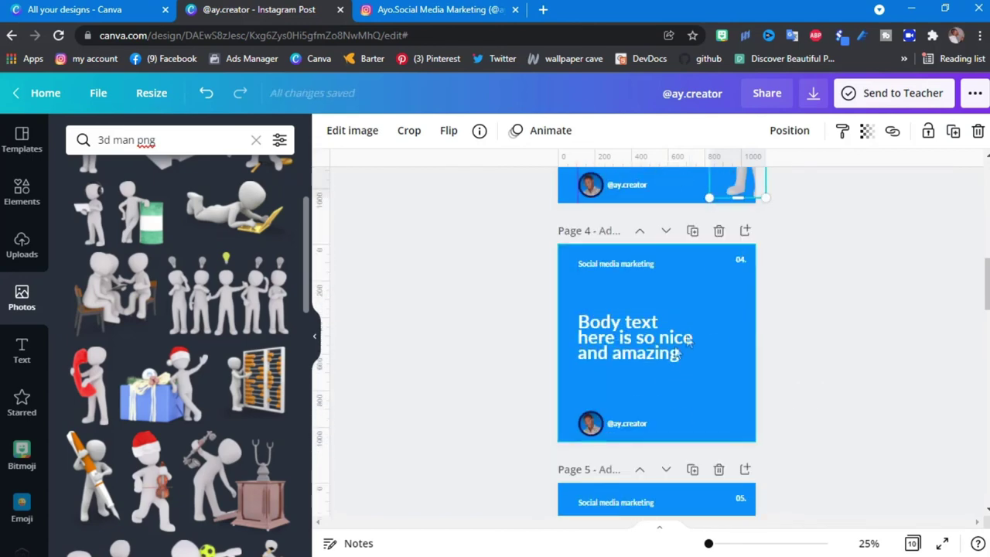
{"action": "scroll", "coordinate": [728, 317], "scroll_direction": "up", "scroll_amount": 3}
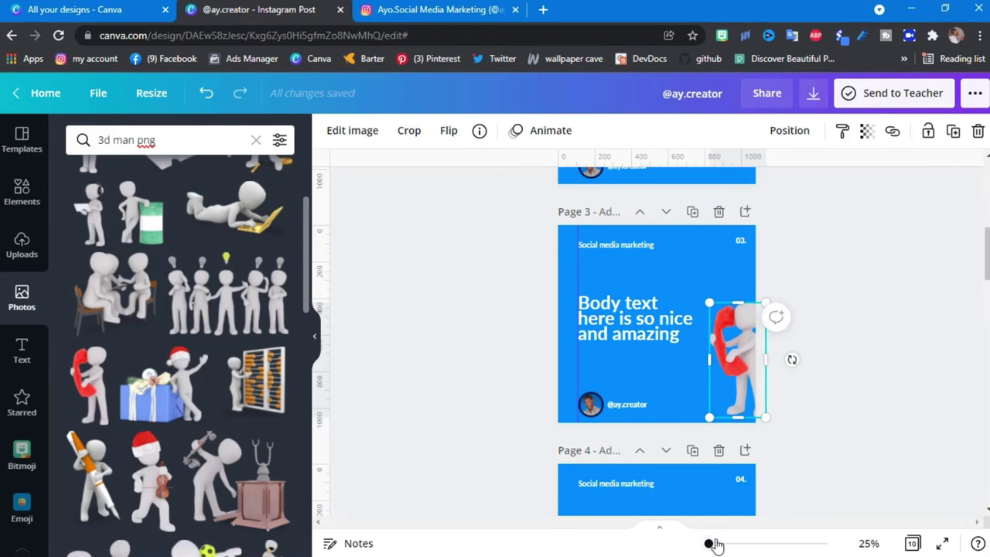
Nudge the phone figure slightly on slide 3 and copy it.
{"action": "mouse_move", "coordinate": [715, 543]}
{"action": "left_mouse_down"}
{"action": "mouse_move", "coordinate": [732, 543]}
{"action": "mouse_move", "coordinate": [713, 546]}
{"action": "left_mouse_up"}
{"action": "scroll", "coordinate": [707, 470], "scroll_direction": "down", "scroll_amount": 3}
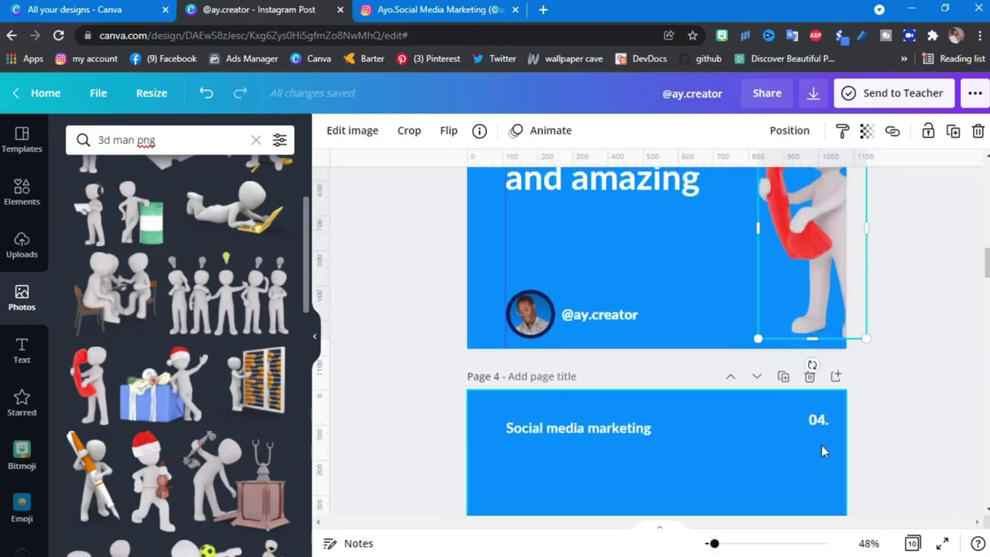
{"action": "scroll", "coordinate": [823, 433], "scroll_direction": "up", "scroll_amount": 2}
{"action": "mouse_move", "coordinate": [827, 410]}
{"action": "left_mouse_down"}
{"action": "mouse_move", "coordinate": [826, 418]}
{"action": "mouse_move", "coordinate": [815, 404]}
{"action": "left_mouse_up"}
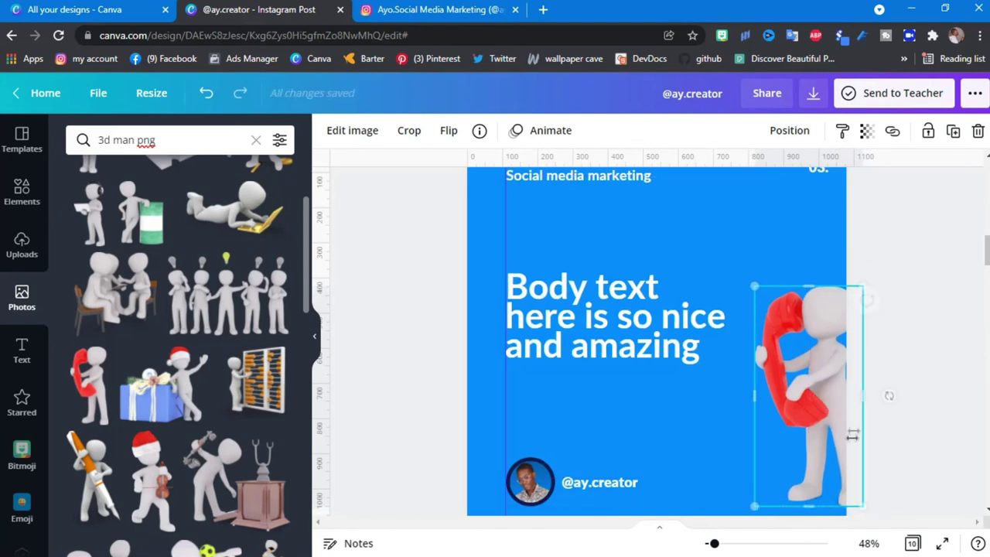
{"action": "left_click", "coordinate": [920, 441]}
{"action": "left_click", "coordinate": [815, 451]}
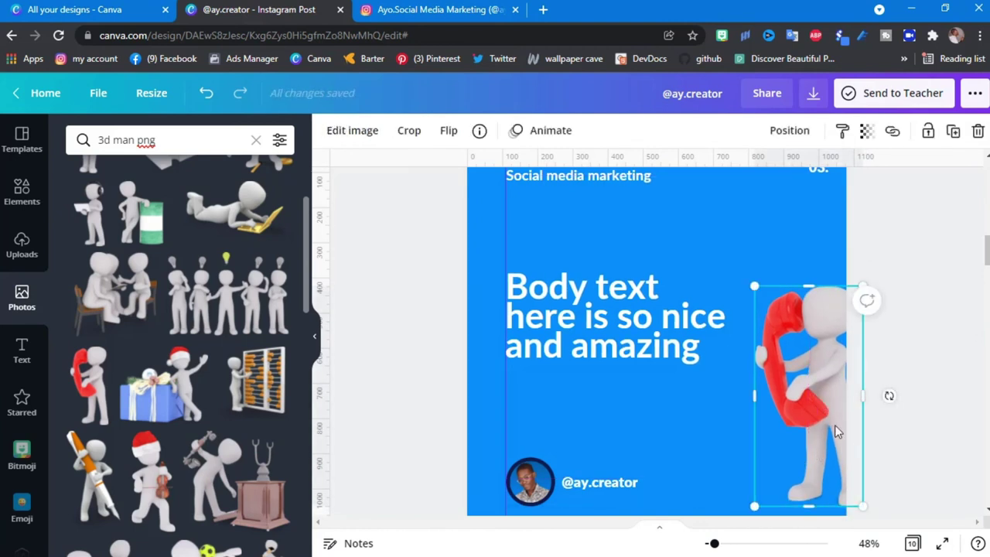
{"action": "right_click", "coordinate": [835, 425]}
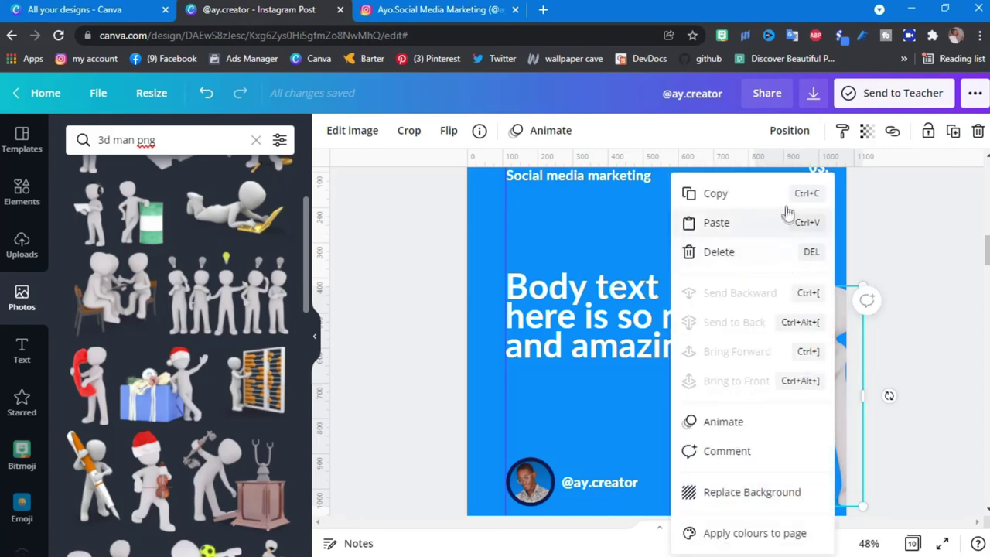
{"action": "left_click", "coordinate": [758, 331]}
Paste the figure on slide 4, crop it to a thin strip, and align it left.
{"action": "scroll", "coordinate": [684, 452], "scroll_direction": "down", "scroll_amount": 5}
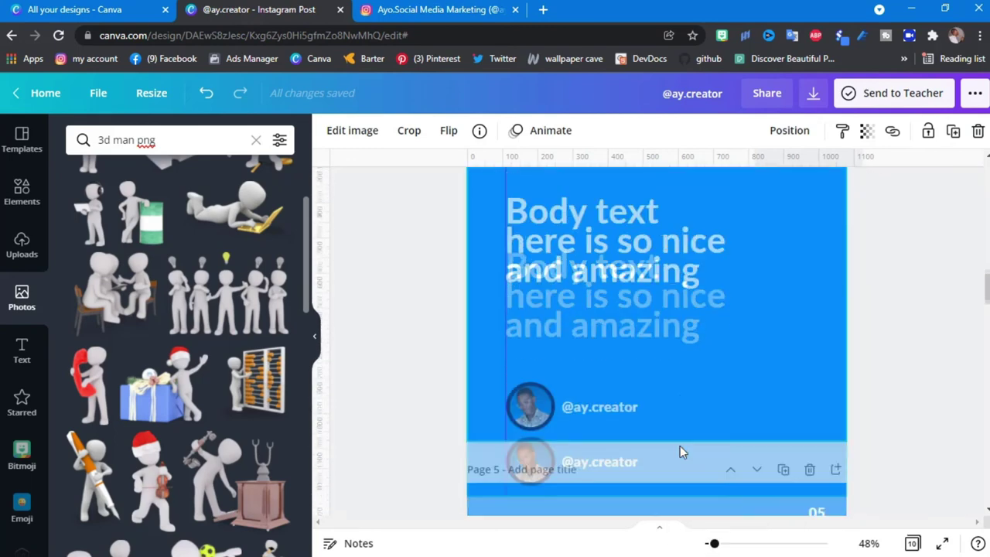
{"action": "key", "text": "ctrl+v"}
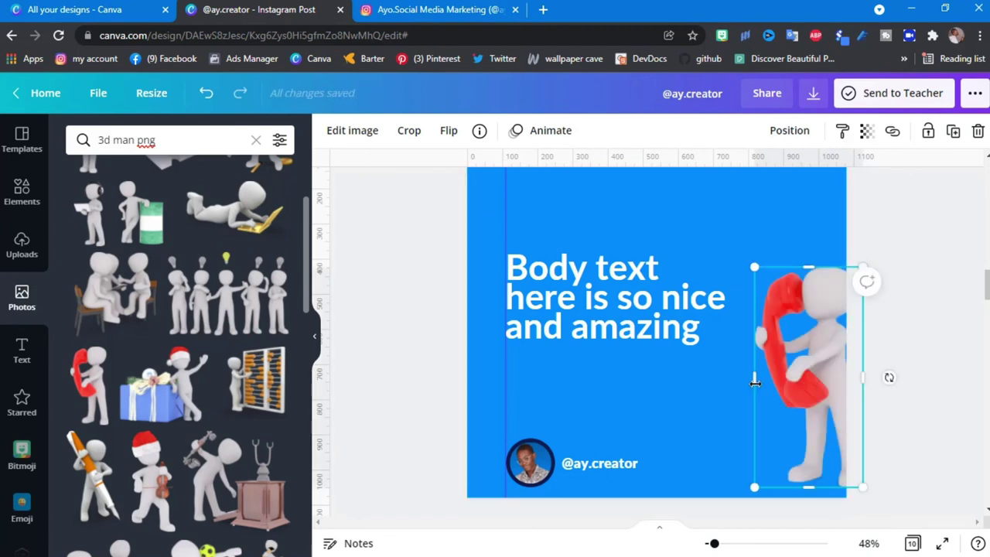
{"action": "left_click_drag", "start_coordinate": [789, 384], "coordinate": [848, 411]}
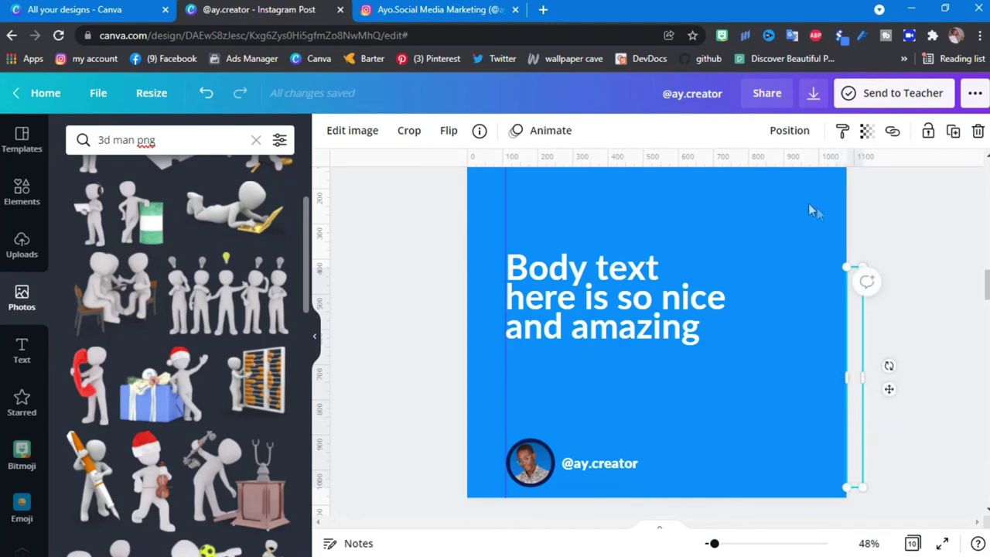
{"action": "left_click", "coordinate": [778, 129]}
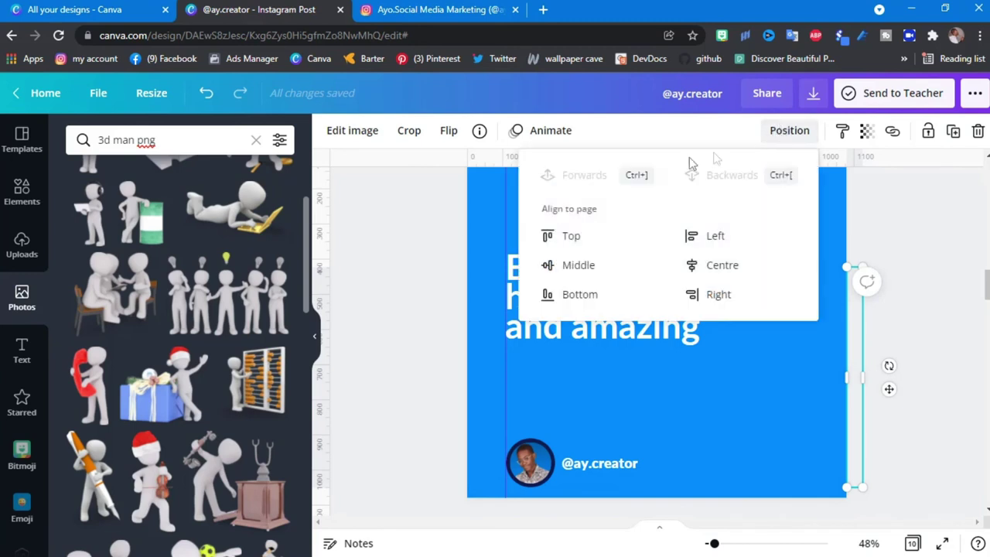
{"action": "left_click", "coordinate": [695, 238]}
{"action": "left_click", "coordinate": [901, 395]}
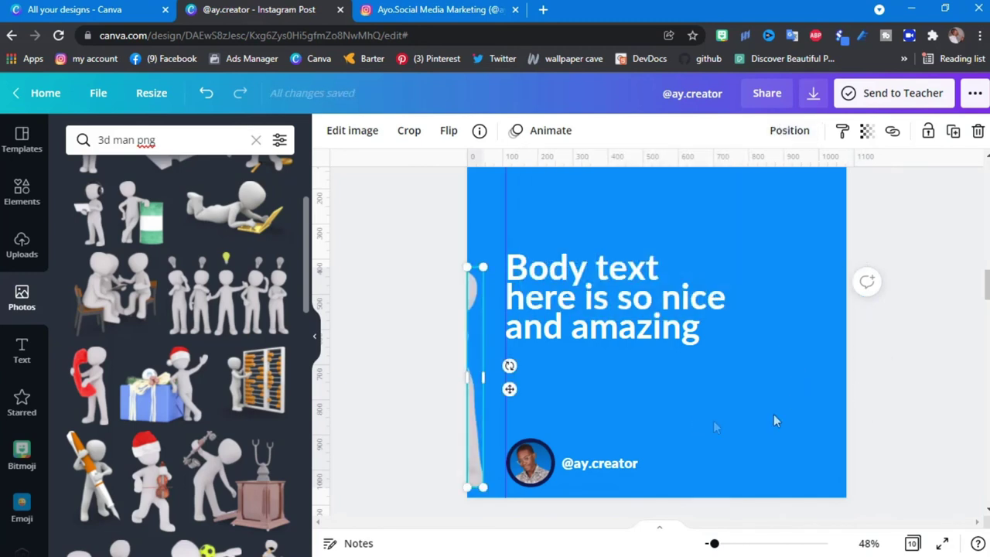
{"action": "left_click", "coordinate": [879, 387]}
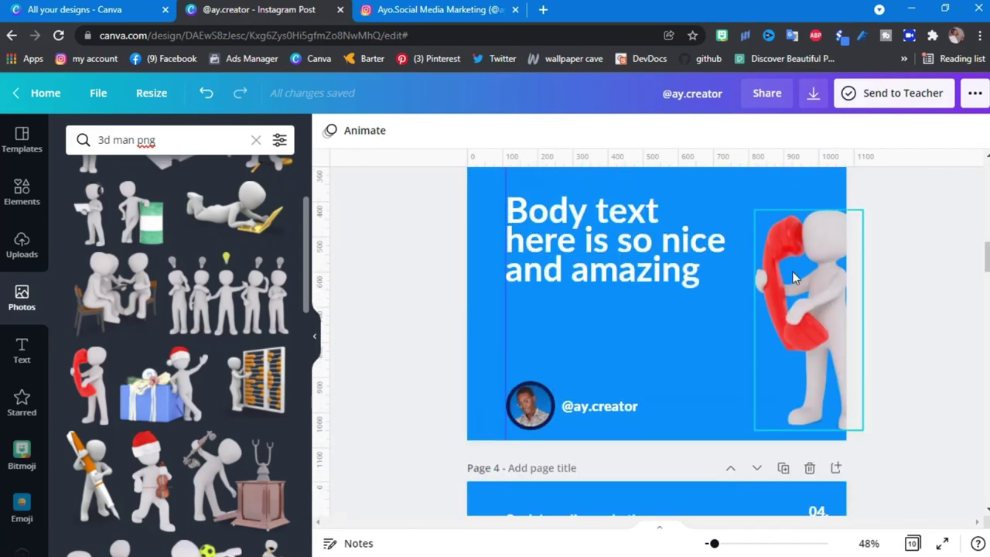
{"action": "scroll", "coordinate": [498, 396], "scroll_direction": "down", "scroll_amount": 3}
{"action": "scroll", "coordinate": [498, 392], "scroll_direction": "down", "scroll_amount": 3}
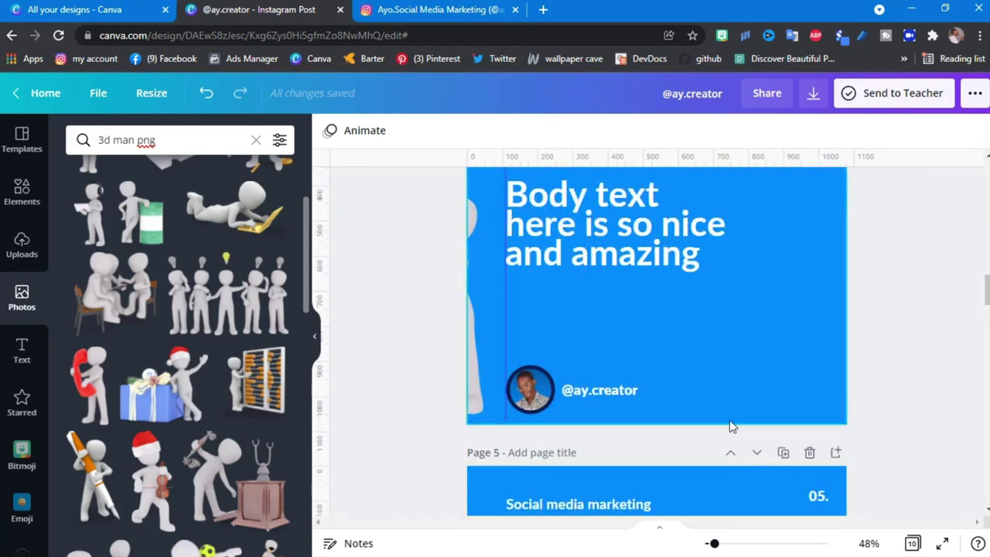
Go full screen and view all ten slides in Grid view.
{"action": "left_click", "coordinate": [943, 547]}
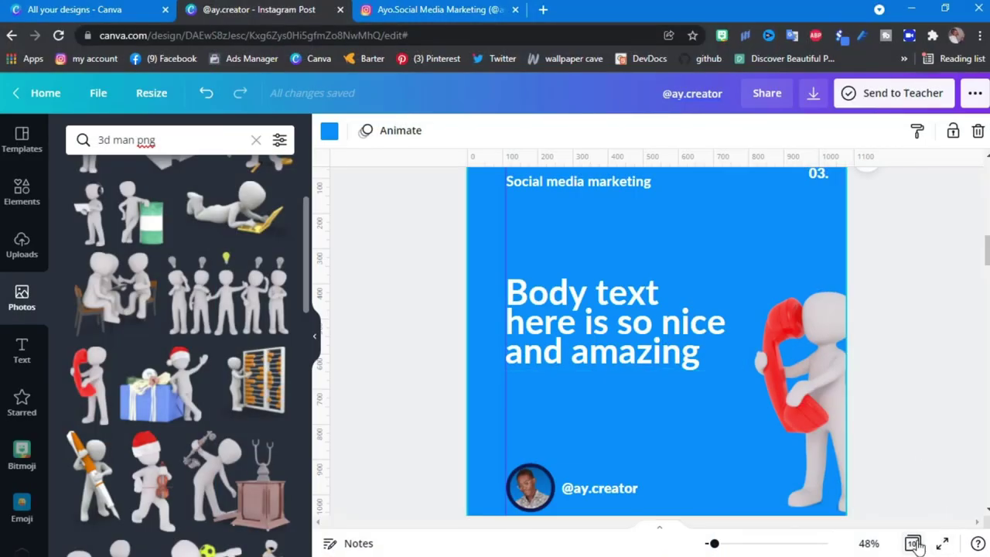
{"action": "key", "text": "ctrl+alt+g"}
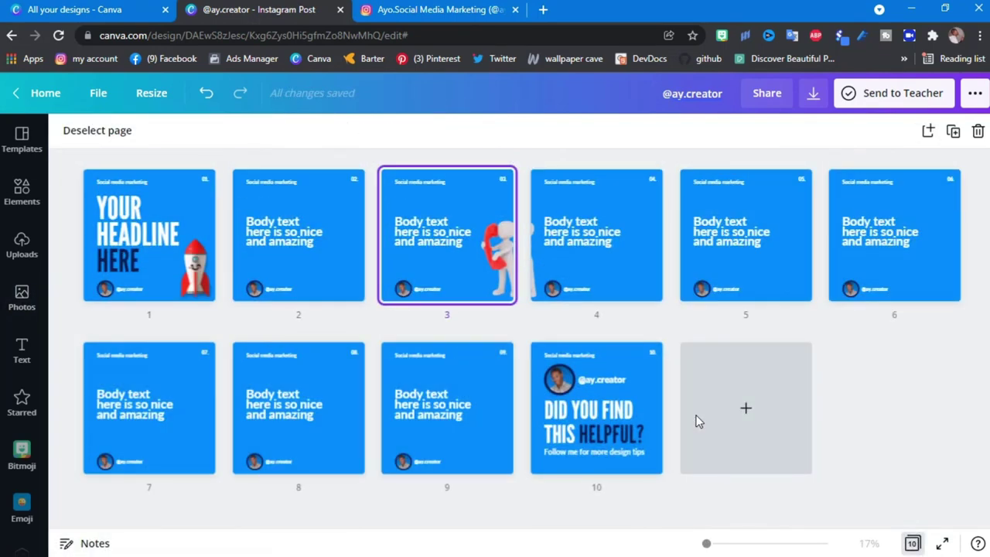